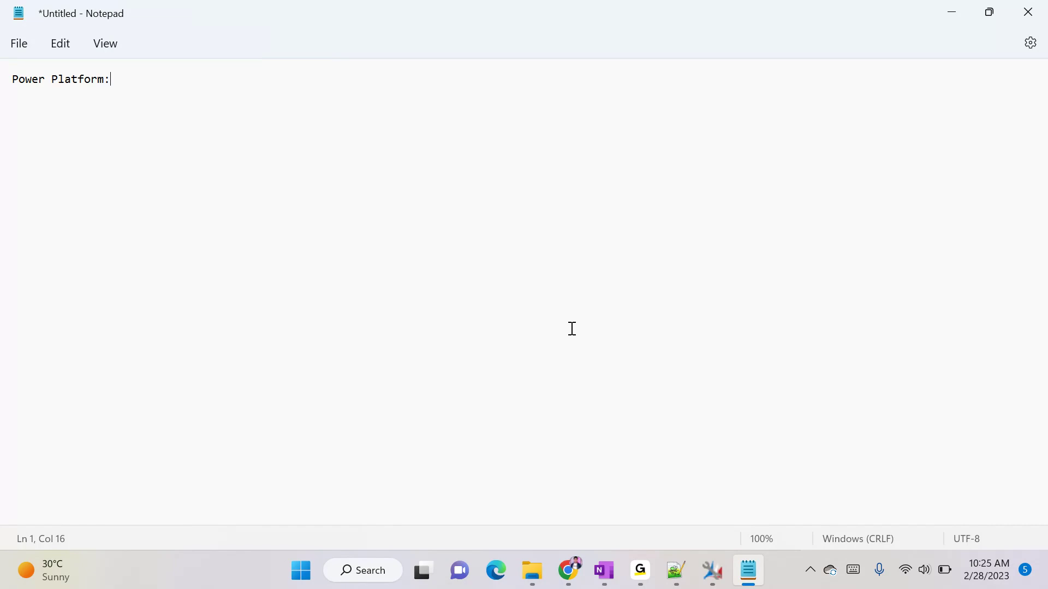
- Add ':-' after Power Platform and a line 'in CRM:- Create, Update , Status, Deleted, Assigned'
{"action": "key", "text": "Return"}
{"action": "key", "text": "Return"}
{"action": "type", "text": "in CRM:-"}
{"action": "type", "text": "Create"}
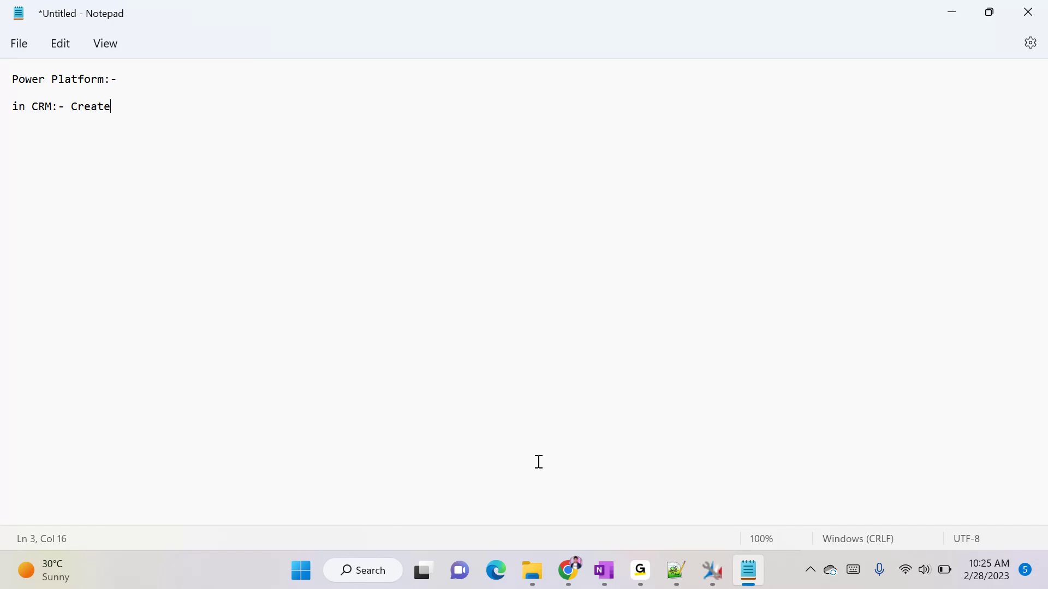
{"action": "type", "text": ", Update , Status, Del"}
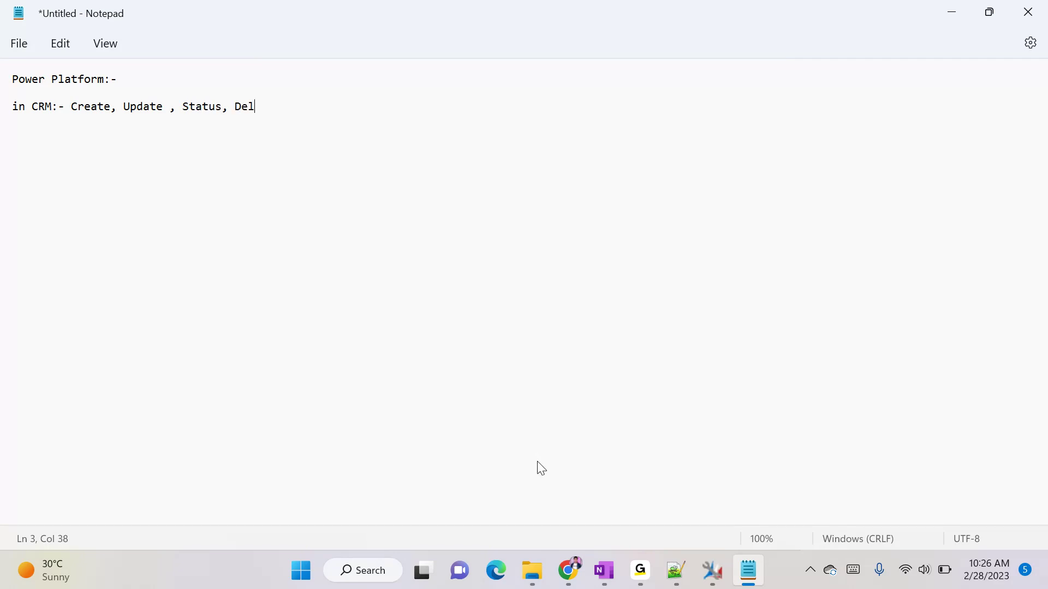
{"action": "type", "text": "eted, Assigned"}
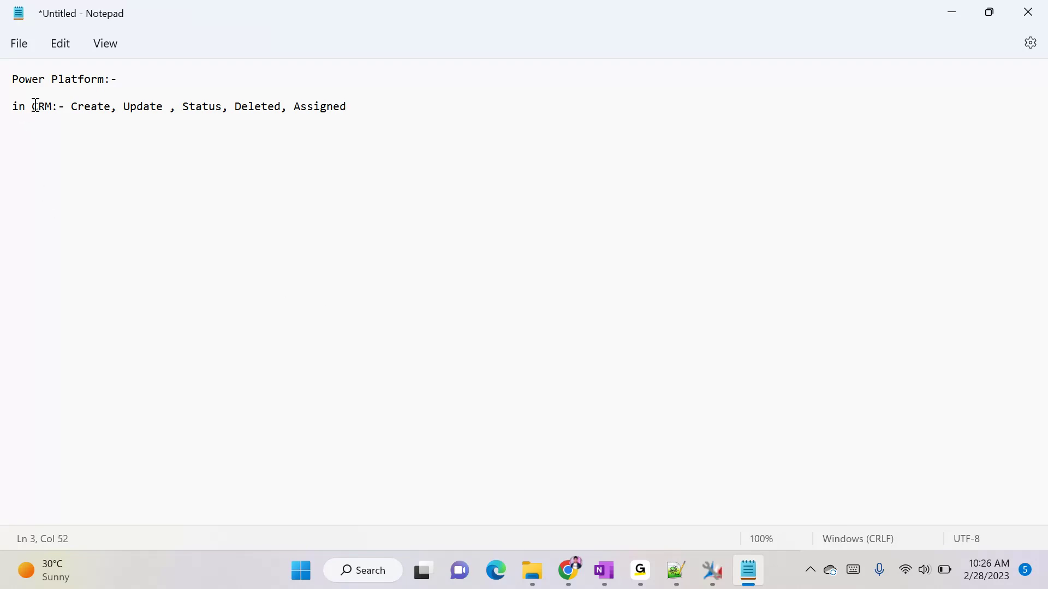
- Highlight the list of CRM operations on line 3, then clear the selection
{"action": "left_click_drag", "start_coordinate": [73, 107], "coordinate": [367, 102]}
{"action": "left_click", "coordinate": [367, 102]}
{"action": "left_click_drag", "start_coordinate": [72, 106], "coordinate": [385, 109]}
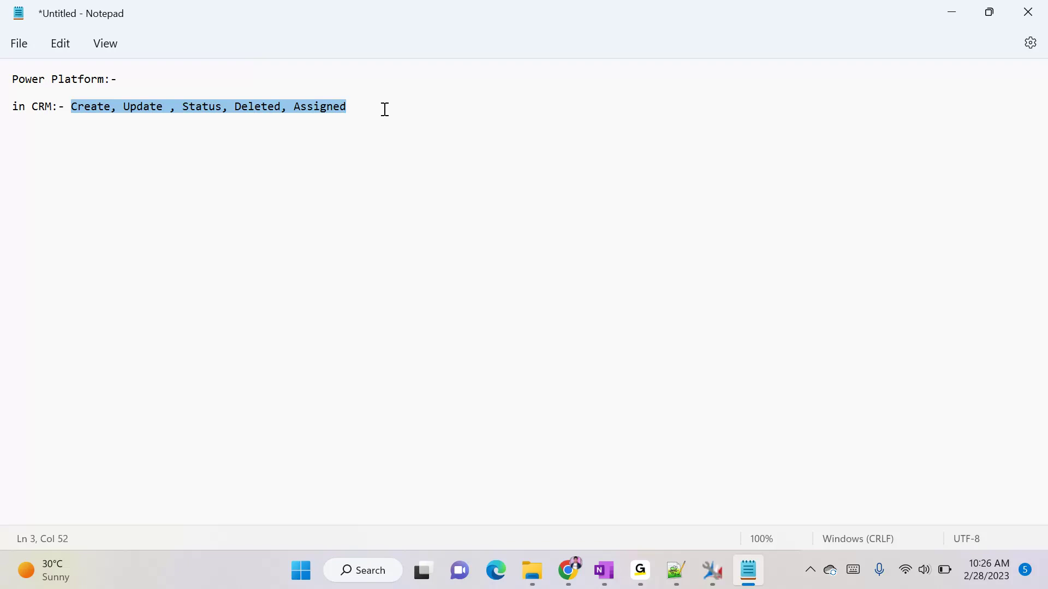
{"action": "left_click", "coordinate": [68, 107]}
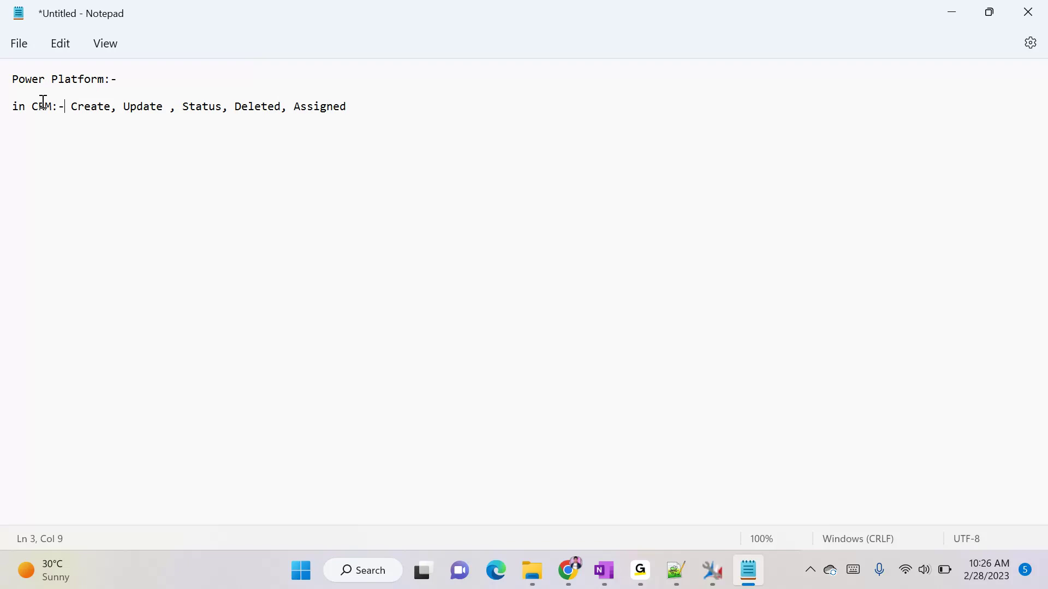
- Append 'sync(real time) and Asny(back ground)' to the end of the CRM line
{"action": "left_click", "coordinate": [362, 106]}
{"action": "type", "text": "sync and Asny"}
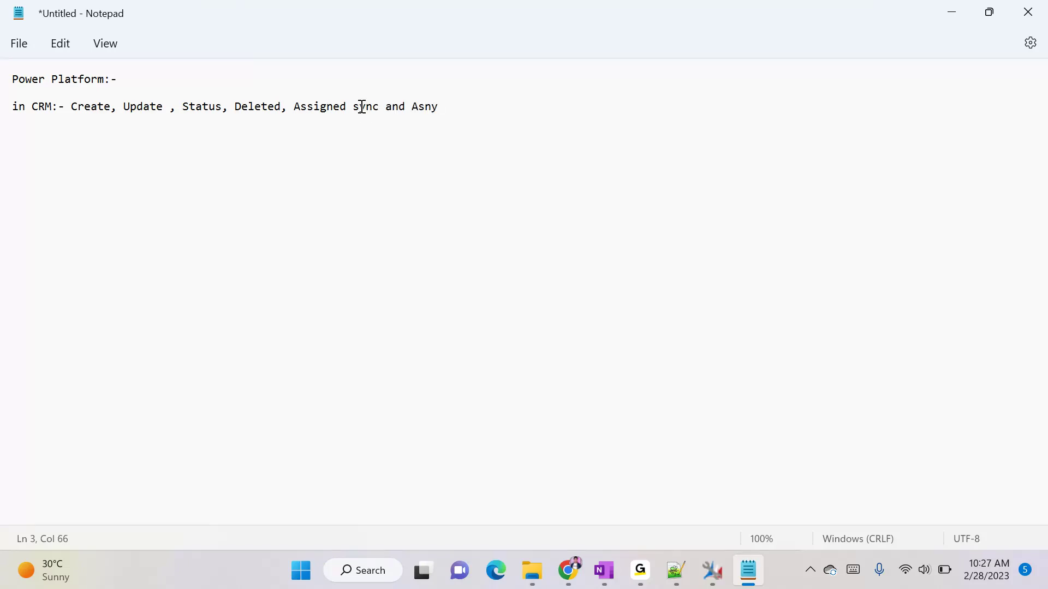
{"action": "left_click", "coordinate": [376, 107]}
{"action": "left_click", "coordinate": [379, 107]}
{"action": "type", "text": "(real time"}
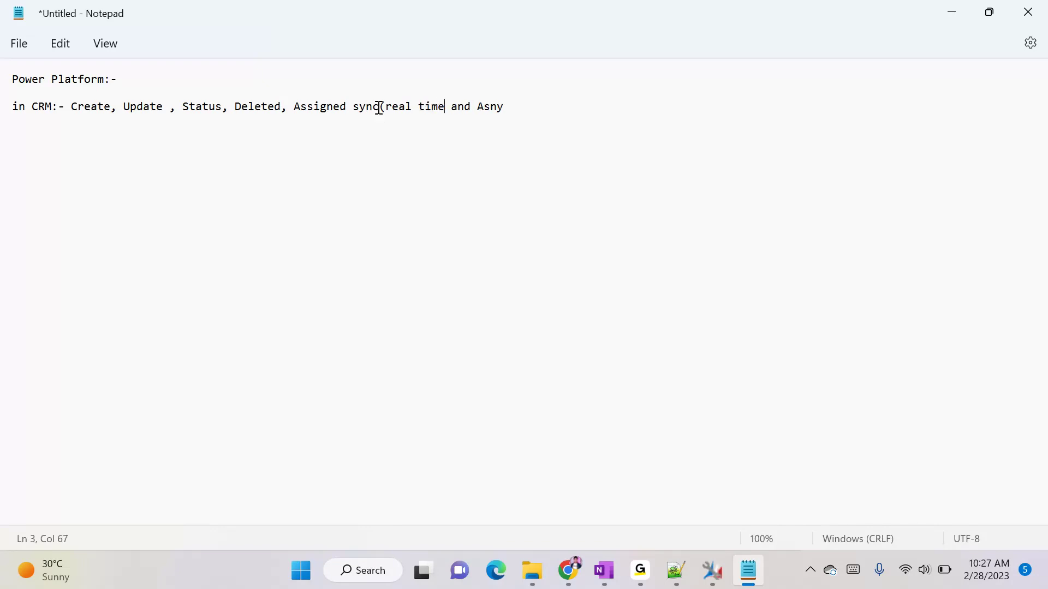
{"action": "type", "text": ")"}
{"action": "key", "text": "End"}
{"action": "type", "text": "(back gro"}
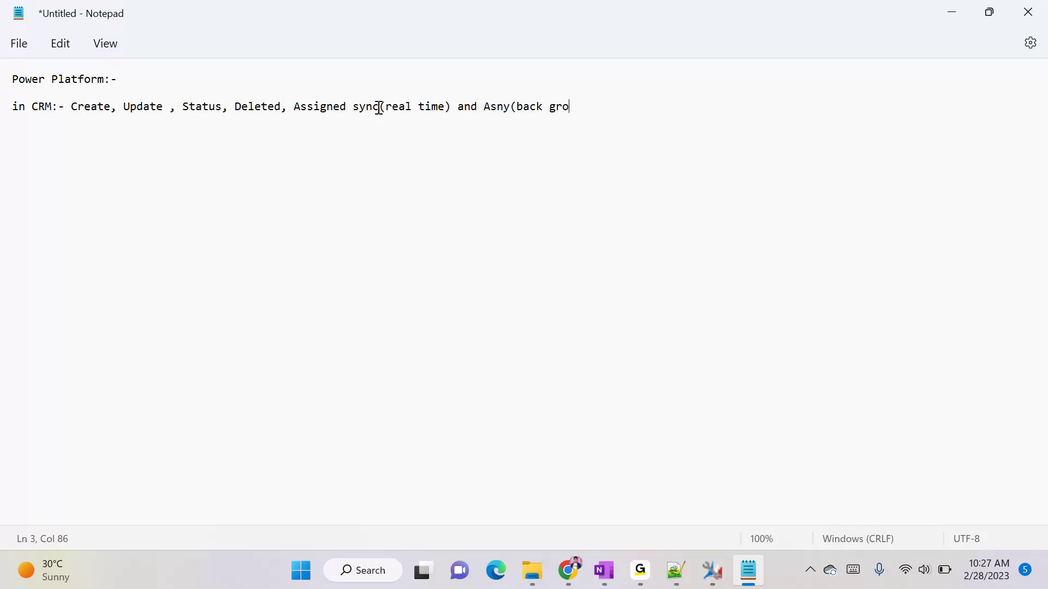
{"action": "type", "text": "und)"}
- Go to the Dynamics 365 Processes page in Chrome and start a new process
{"action": "mouse_move", "coordinate": [571, 570]}
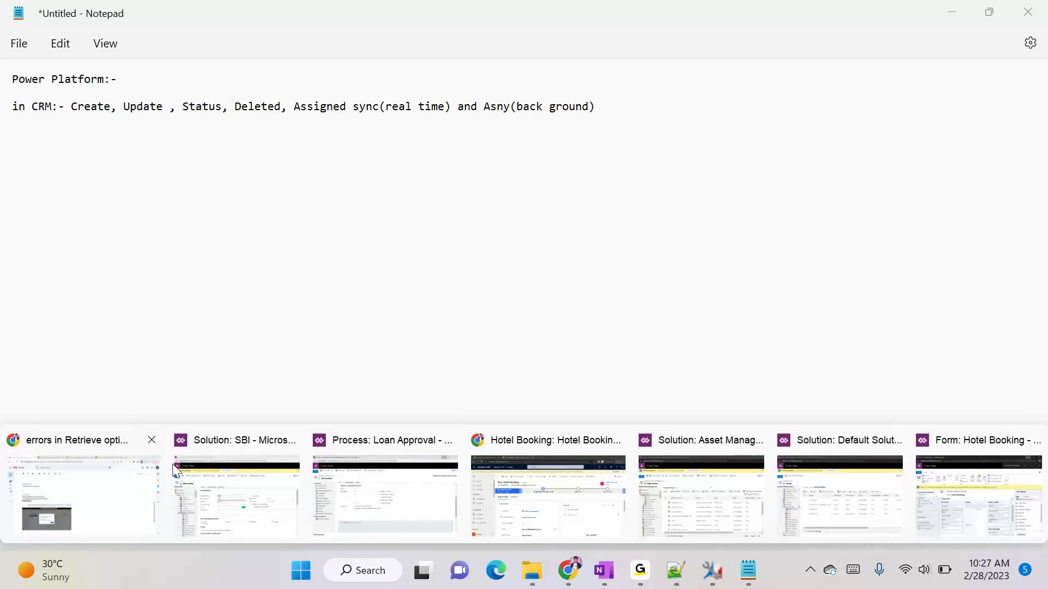
{"action": "left_click", "coordinate": [173, 469]}
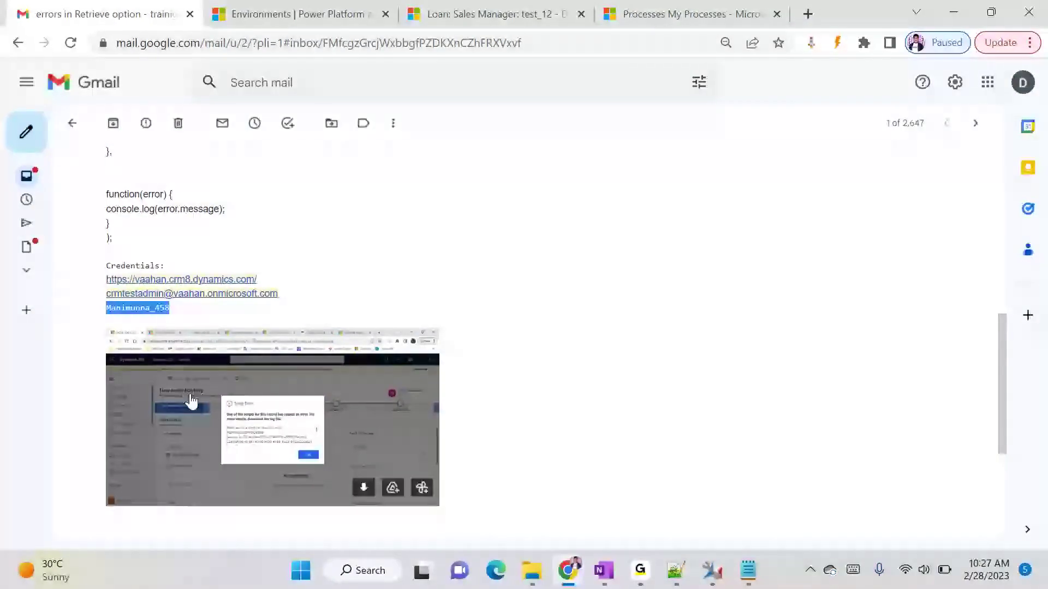
{"action": "left_click", "coordinate": [650, 7]}
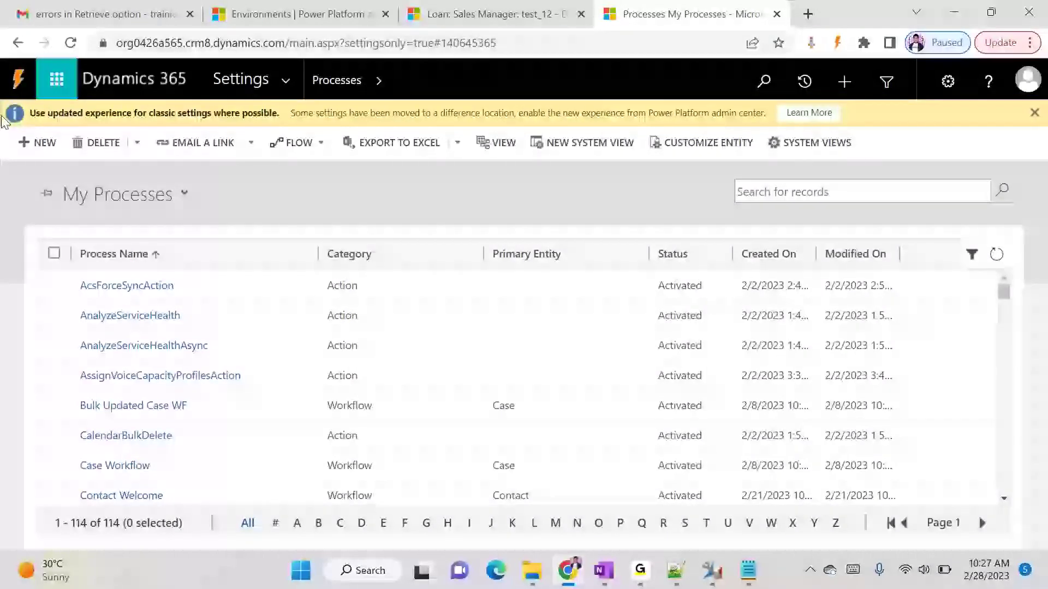
{"action": "left_click", "coordinate": [39, 143]}
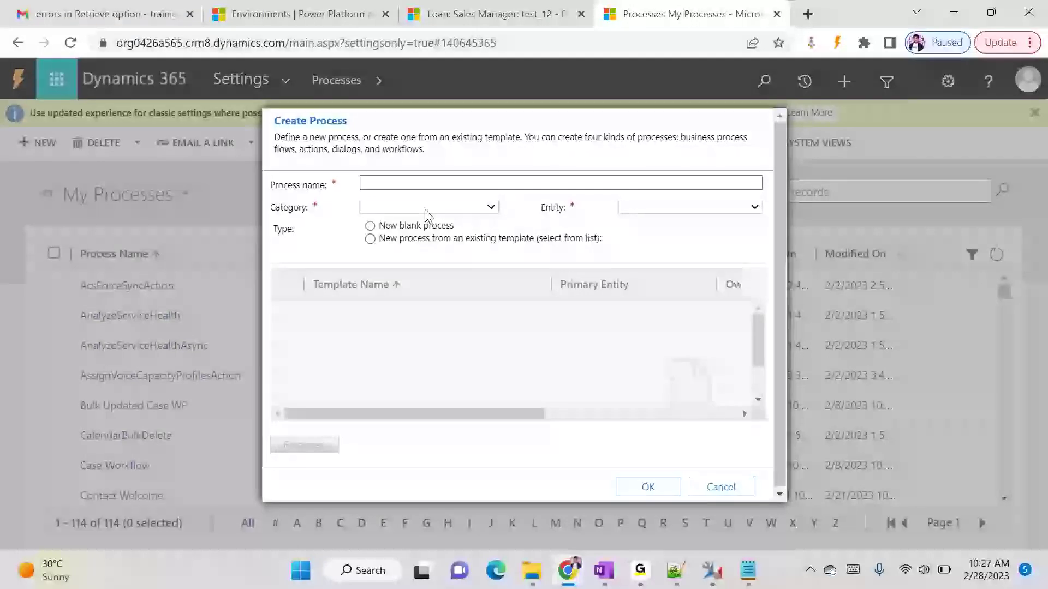
- Set the process category to Workflow with background running on, then return to Notepad
{"action": "left_click", "coordinate": [424, 208]}
{"action": "left_click", "coordinate": [382, 271]}
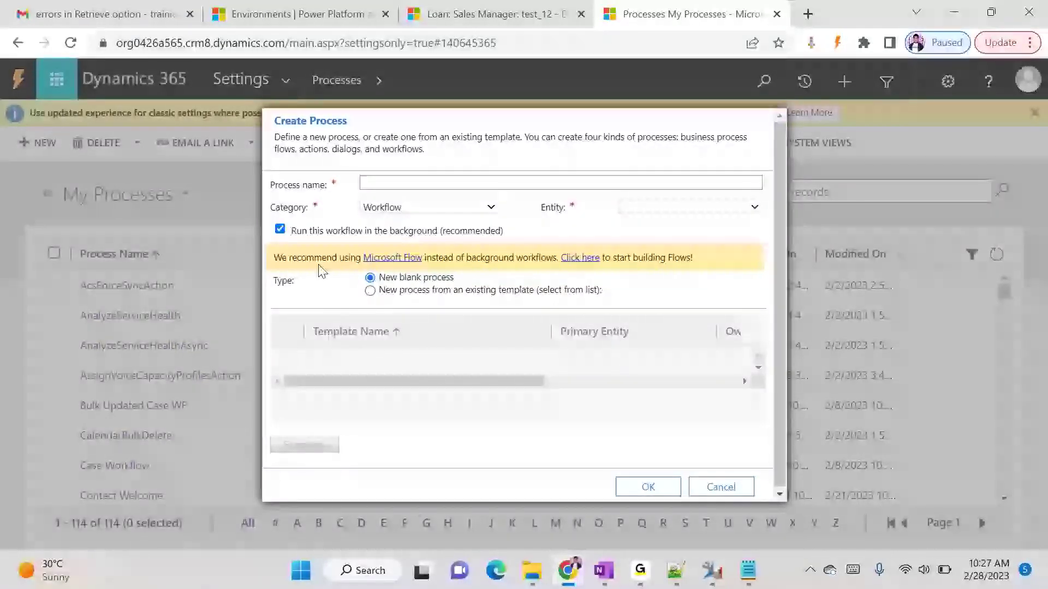
{"action": "left_click", "coordinate": [301, 237]}
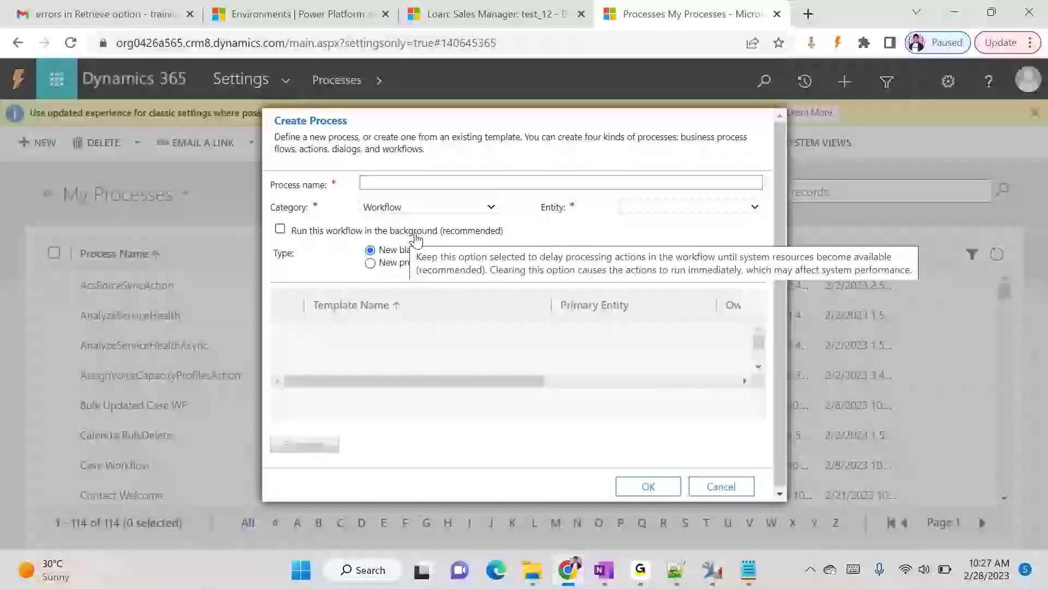
{"action": "left_click", "coordinate": [308, 234]}
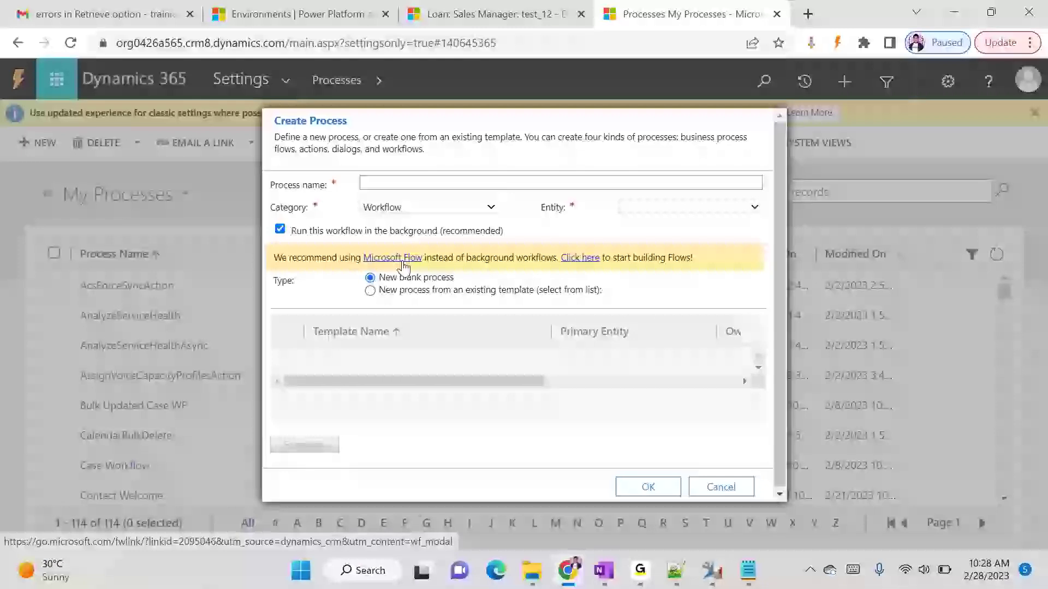
{"action": "left_click", "coordinate": [749, 570]}
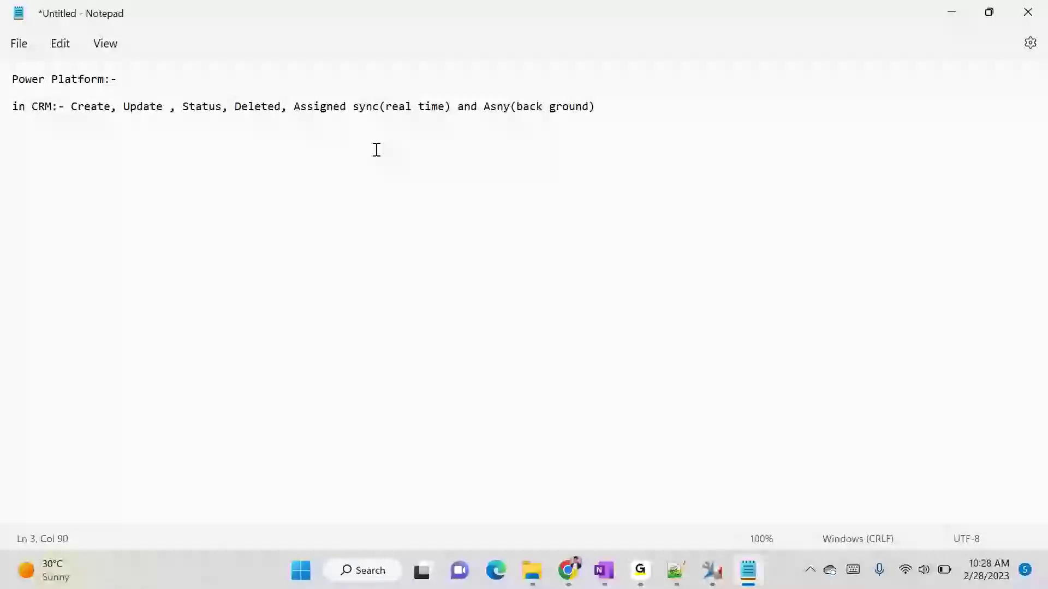
- Write a new line: 'Power automate/MS Flow--> Low code process tool which will connect multiple sources'
{"action": "key", "text": "Return"}
{"action": "key", "text": "Return"}
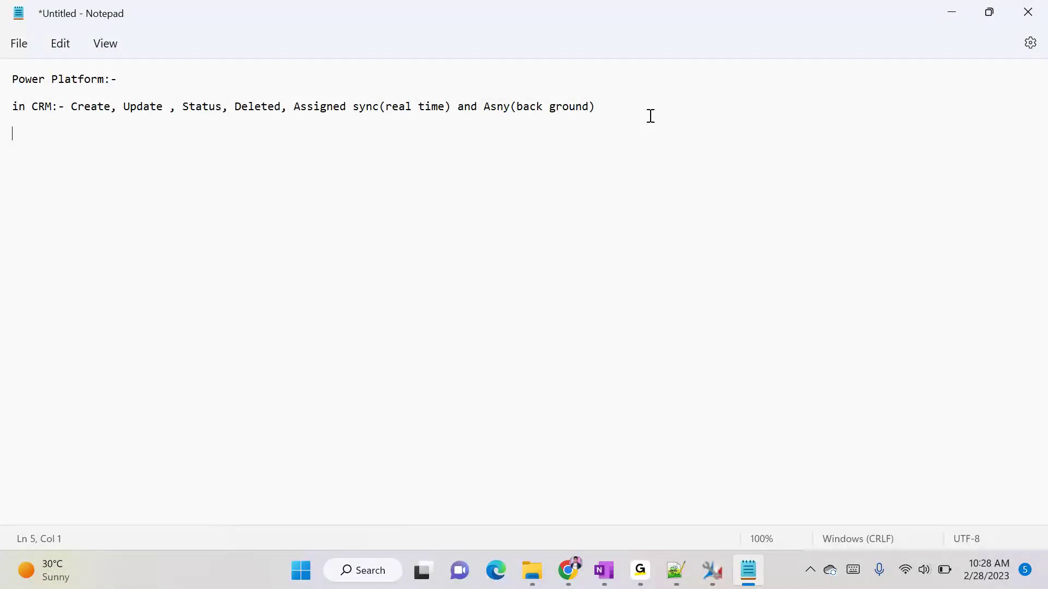
{"action": "type", "text": "Power automate/MS Flow"}
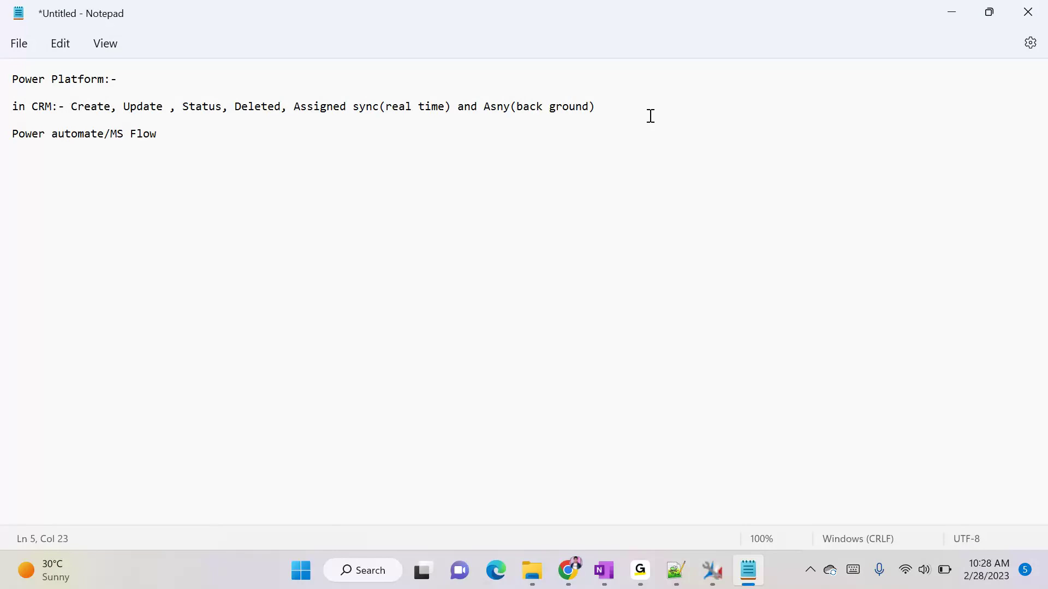
{"action": "type", "text": "("}
{"action": "key", "text": "BackSpace"}
{"action": "type", "text": "--> Low code "}
{"action": "type", "text": "too"}
{"action": "key", "text": "BackSpace"}
{"action": "key", "text": "BackSpace"}
{"action": "key", "text": "BackSpace"}
{"action": "type", "text": "process toll"}
{"action": "type", "text": "o"}
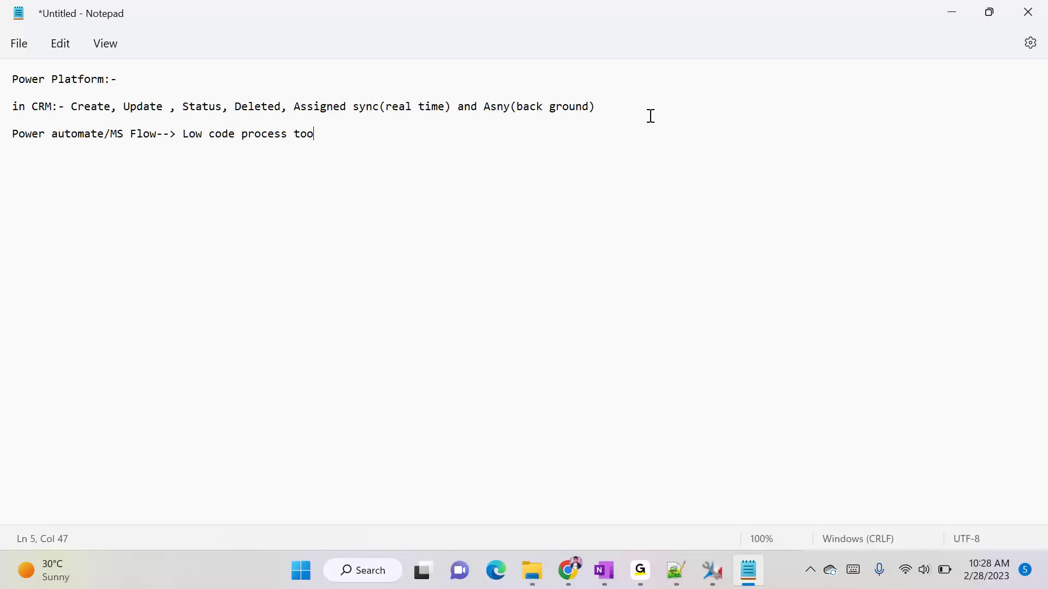
{"action": "type", "text": "l which will connect "}
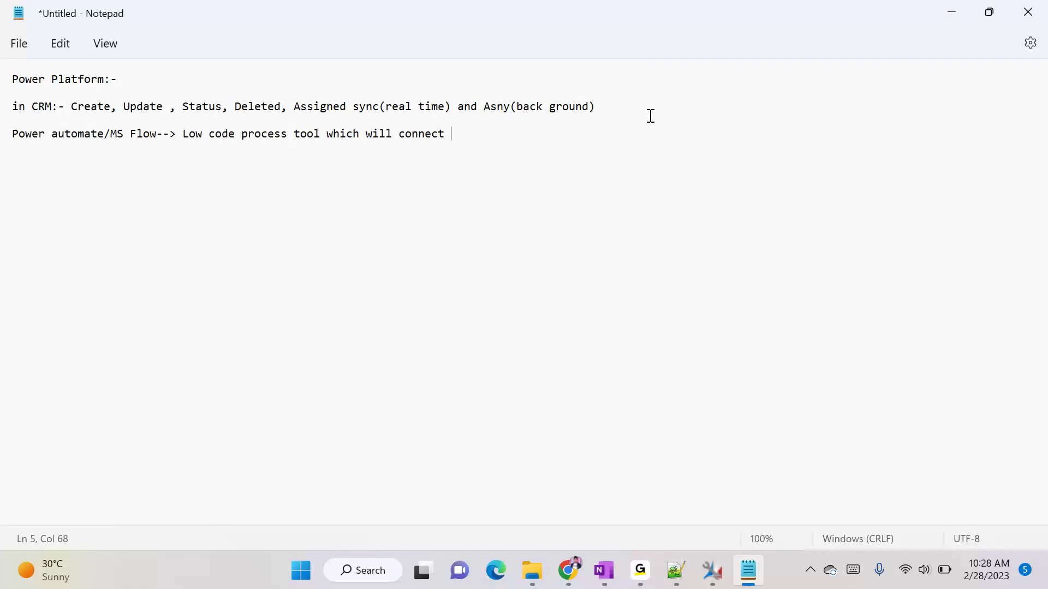
{"action": "type", "text": "multiple sources"}
- Extend the Power automate line with 'and perform actions(business logic)' and start a new line
{"action": "type", "text": "and perform actions"}
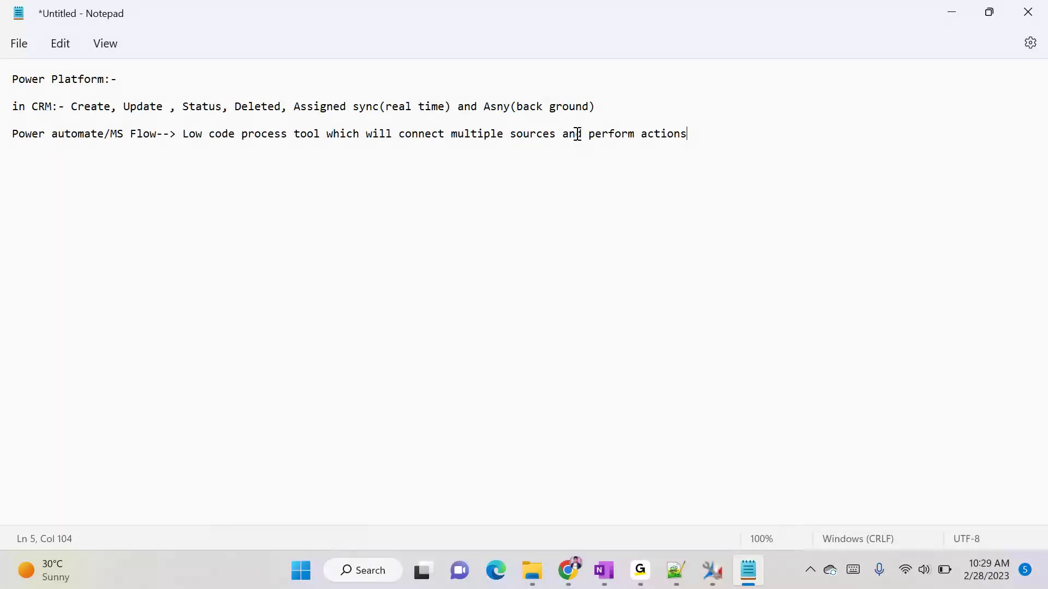
{"action": "type", "text": "(business logic)"}
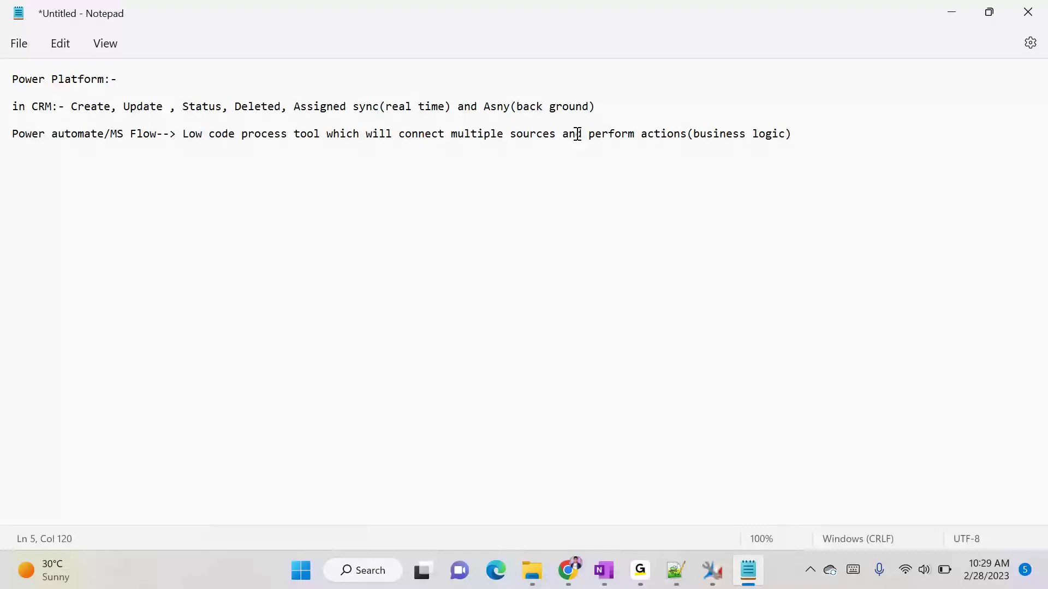
{"action": "key", "text": "Return"}
{"action": "key", "text": "Return"}
{"action": "left_click_drag", "start_coordinate": [72, 106], "coordinate": [116, 108]}
{"action": "left_click", "coordinate": [131, 109]}
{"action": "left_click", "coordinate": [33, 160]}
{"action": "type", "text": "1- Schduled Flow"}
{"action": "key", "text": "Return"}
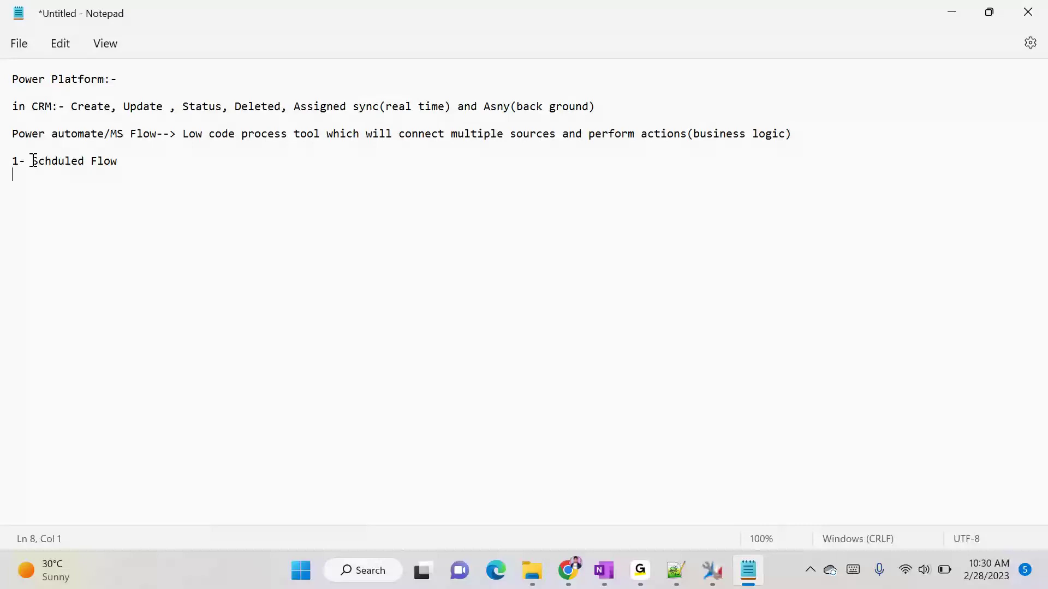
{"action": "type", "text": "2- Instant "}
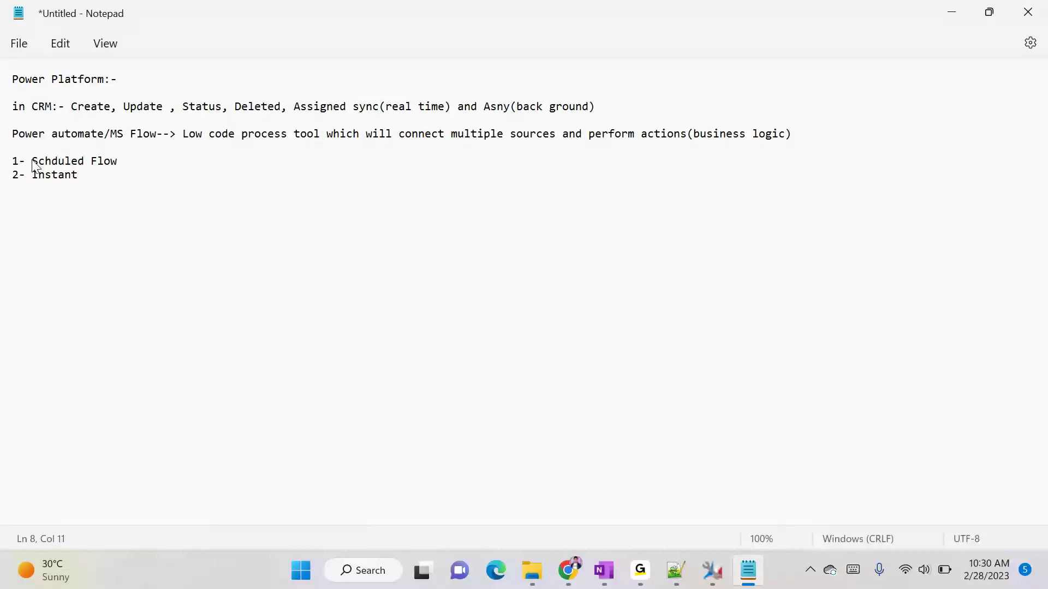
{"action": "type", "text": "Flow"}
{"action": "key", "text": "Return"}
{"action": "type", "text": "3- Cloud"}
{"action": "key", "text": "BackSpace"}
{"action": "key", "text": "BackSpace"}
{"action": "type", "text": "ud automat"}
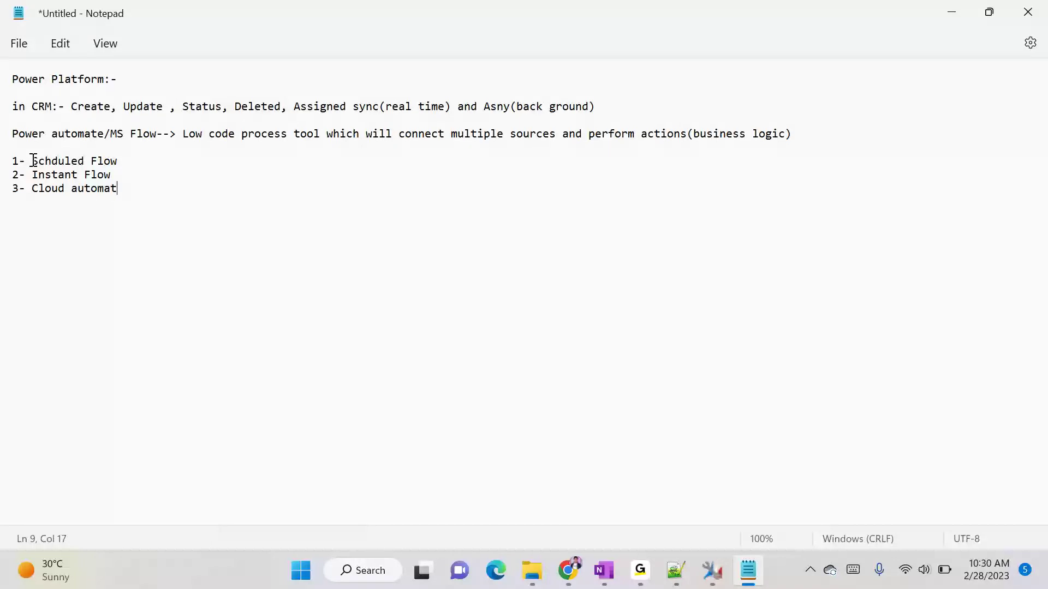
{"action": "type", "text": "ed flow"}
{"action": "left_click", "coordinate": [218, 157]}
{"action": "type", "text": "--->"}
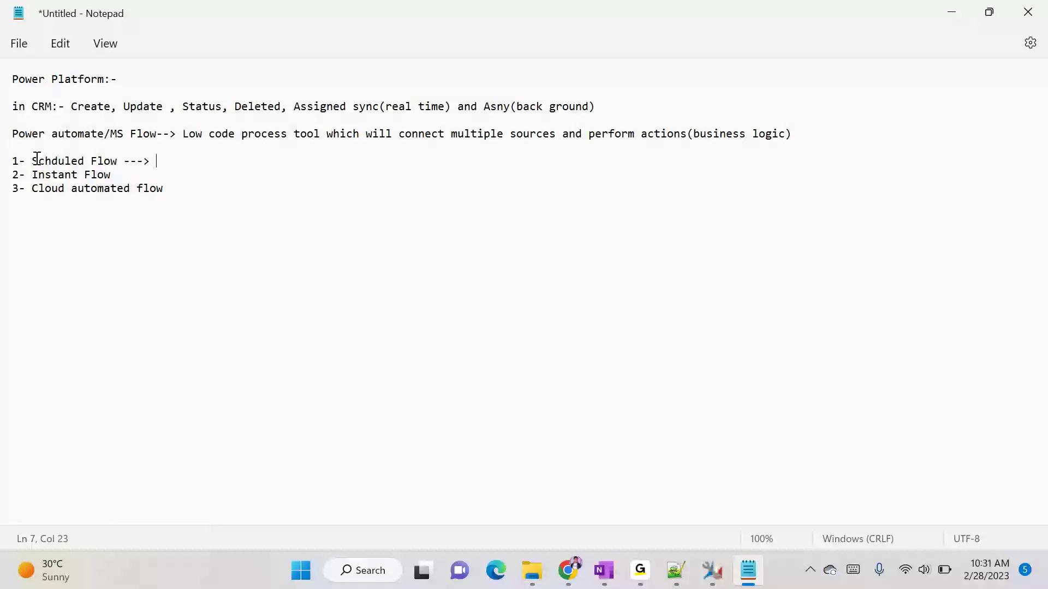
{"action": "left_click_drag", "start_coordinate": [32, 161], "coordinate": [120, 165]}
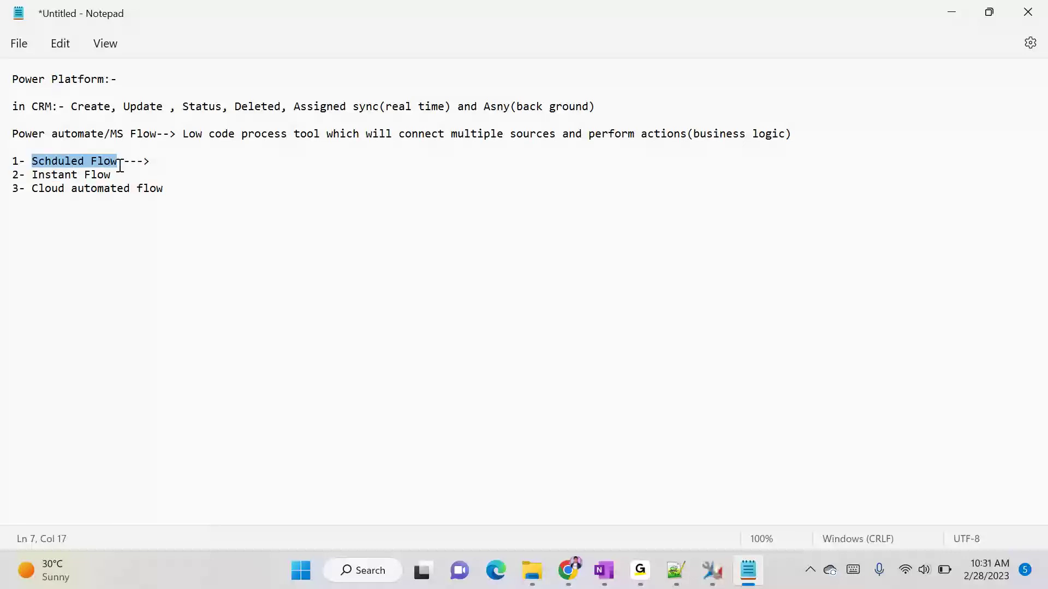
{"action": "left_click", "coordinate": [121, 165]}
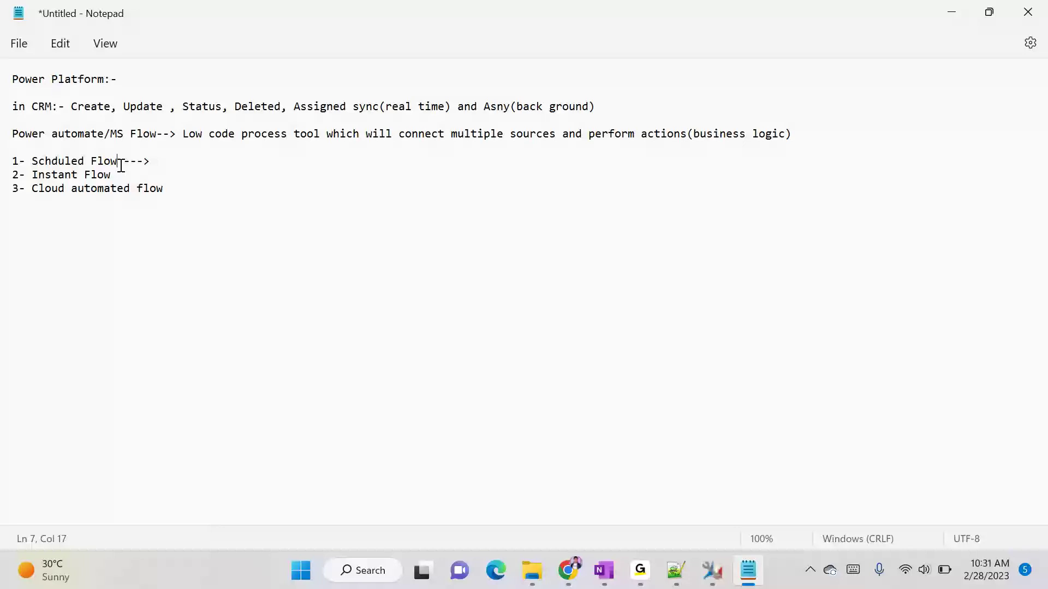
{"action": "left_click_drag", "start_coordinate": [32, 161], "coordinate": [131, 159]}
{"action": "left_click", "coordinate": [136, 158]}
{"action": "left_click_drag", "start_coordinate": [25, 161], "coordinate": [115, 160]}
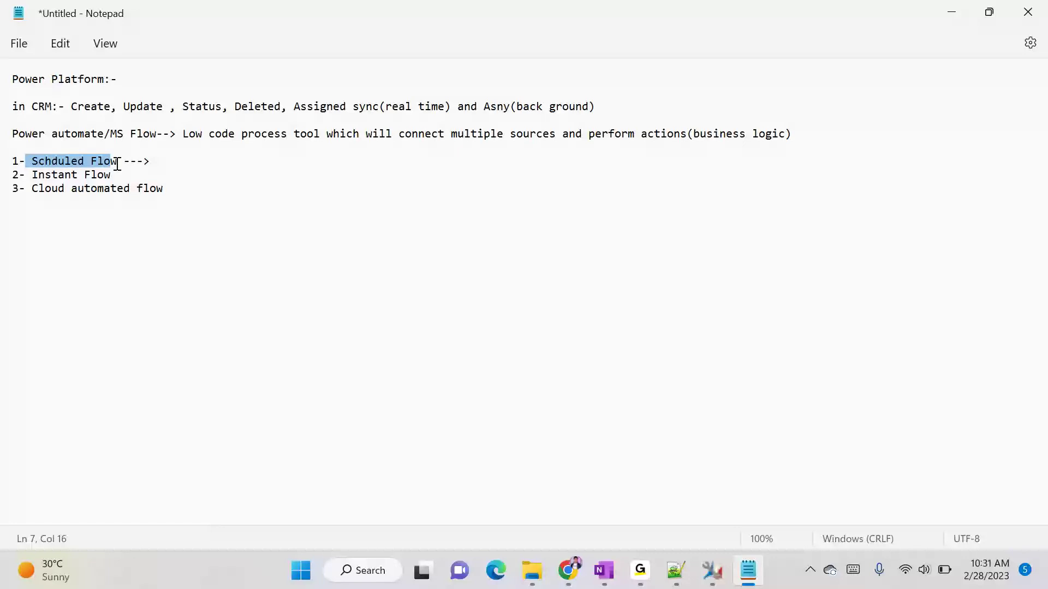
{"action": "left_click", "coordinate": [118, 162]}
{"action": "left_click_drag", "start_coordinate": [117, 162], "coordinate": [38, 162]}
{"action": "left_click", "coordinate": [635, 573]}
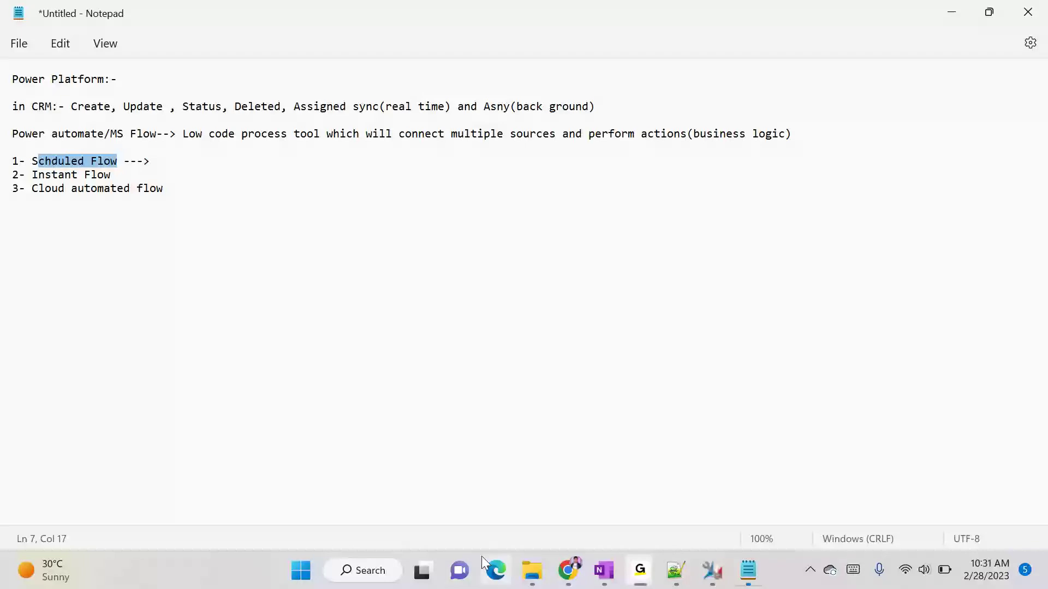
- Note 'Scheduled process' and 'On Demand' after the first two flow types
{"action": "left_click", "coordinate": [172, 170]}
{"action": "type", "text": "-->"}
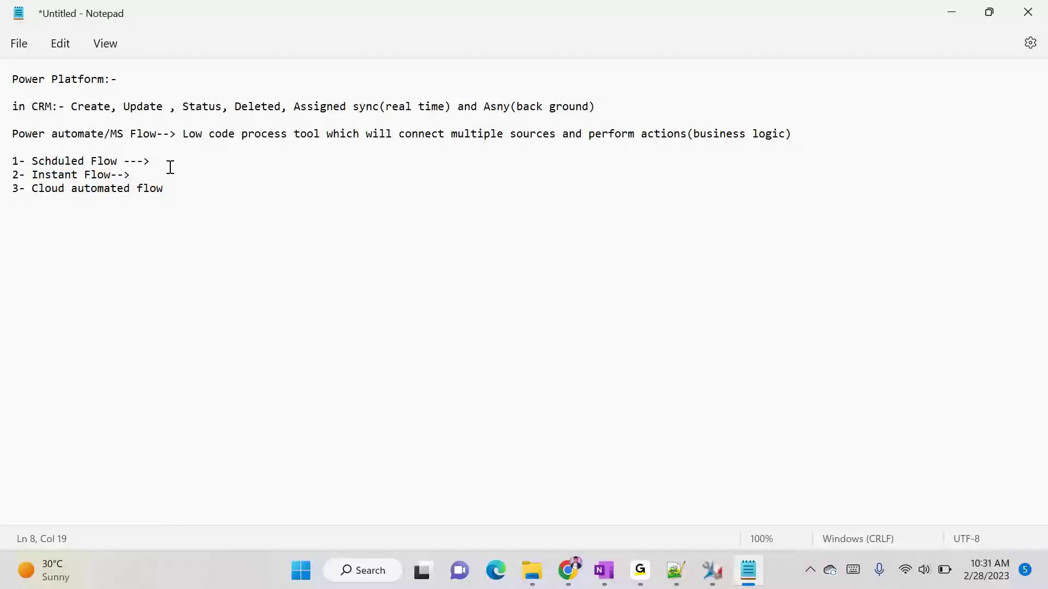
{"action": "type", "text": "4"}
{"action": "key", "text": "BackSpace"}
{"action": "type", "text": "Scheduled process"}
{"action": "left_click", "coordinate": [144, 176]}
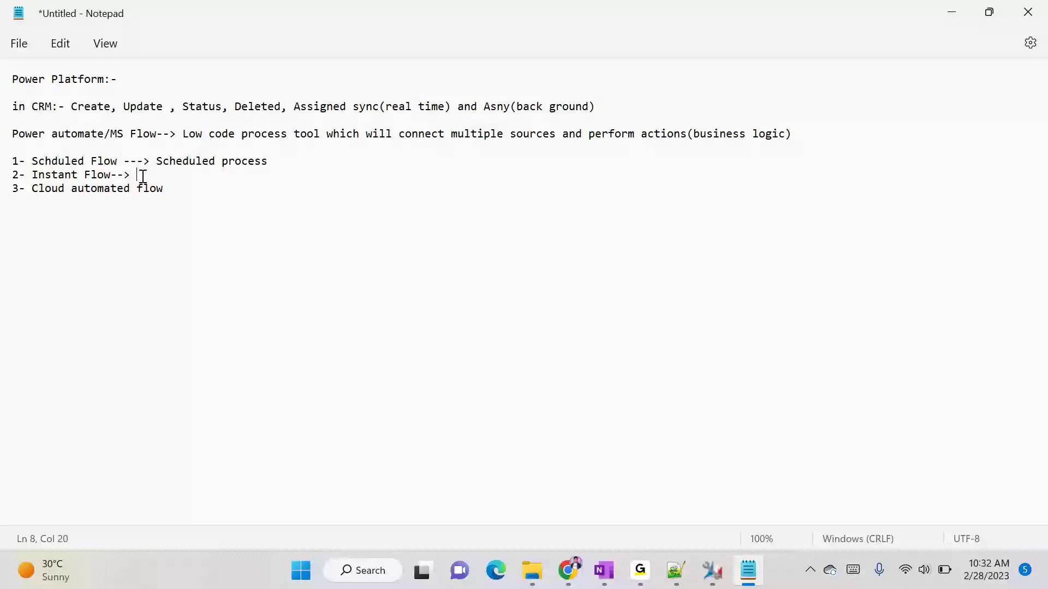
{"action": "type", "text": "On Demand"}
- Note 'will have a trigger' after the Cloud automated flow item
{"action": "left_click", "coordinate": [198, 183]}
{"action": "type", "text": "-->"}
{"action": "left_click_drag", "start_coordinate": [71, 107], "coordinate": [414, 108]}
{"action": "left_click", "coordinate": [31, 188]}
{"action": "left_click", "coordinate": [189, 189]}
{"action": "type", "text": "will have tr"}
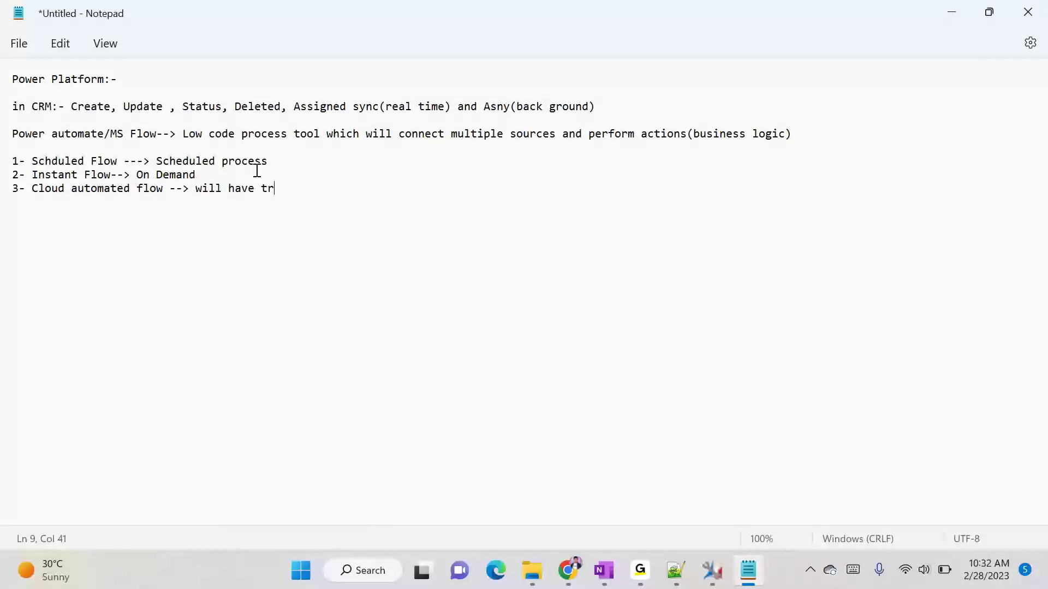
{"action": "key", "text": "BackSpace"}
{"action": "key", "text": "BackSpace"}
{"action": "type", "text": "a trigger"}
{"action": "left_click", "coordinate": [38, 197]}
{"action": "left_click", "coordinate": [131, 188]}
{"action": "left_click", "coordinate": [359, 189]}
- Add a blank line in Notepad, return to the browser and open a new tab
{"action": "key", "text": "Return"}
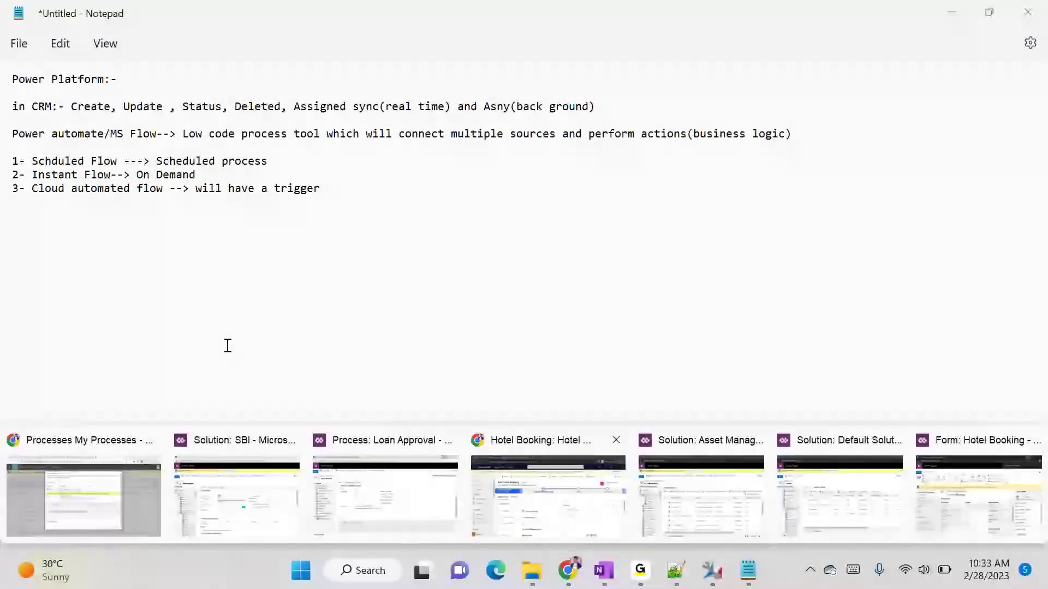
{"action": "left_click", "coordinate": [82, 485]}
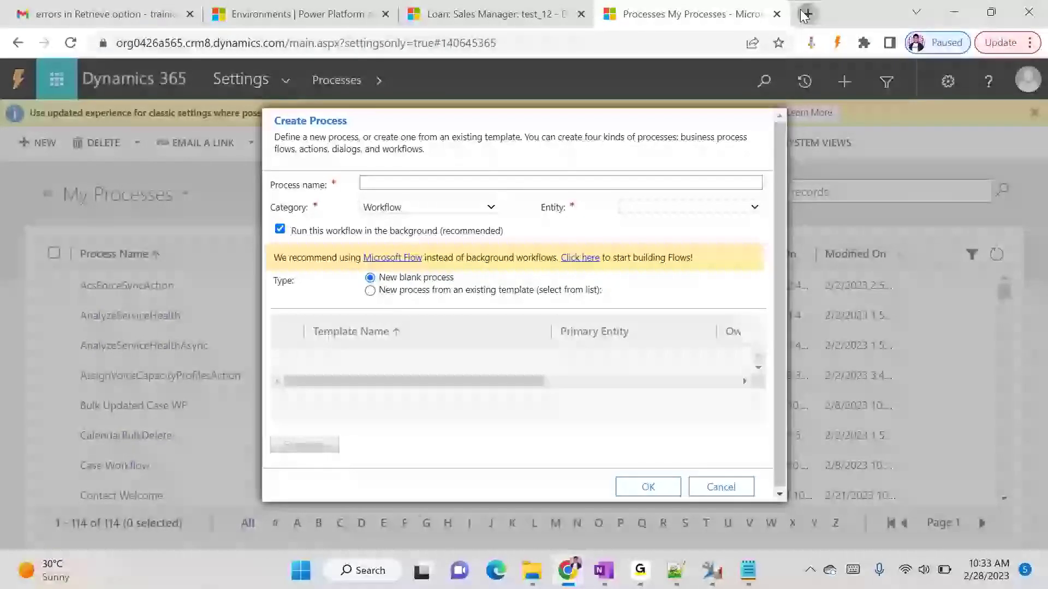
{"action": "left_click", "coordinate": [808, 13]}
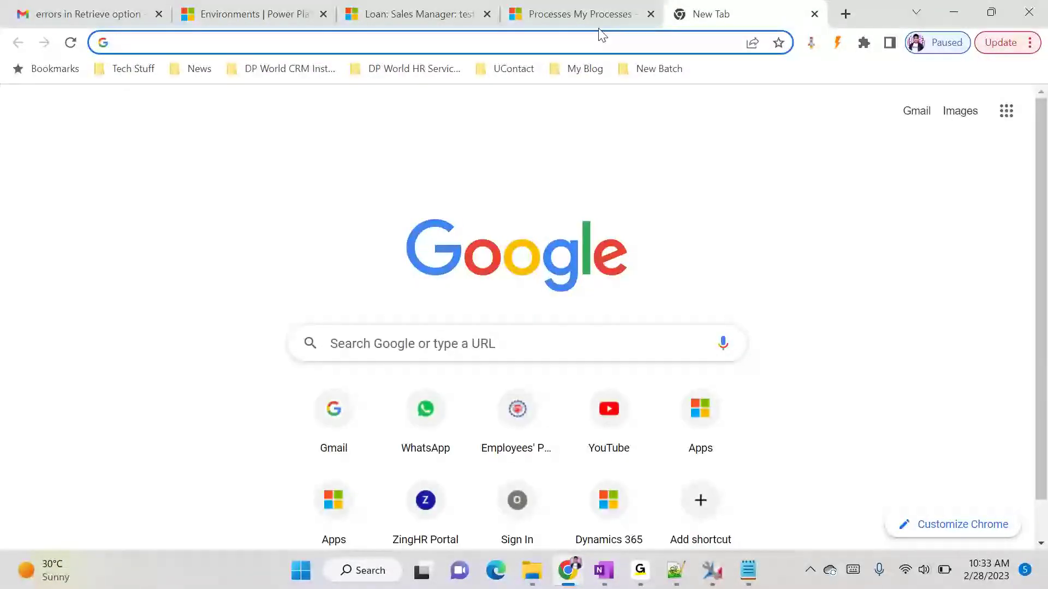
- Navigate the new tab to make.powerapps.com
{"action": "type", "text": "make.powerapps.com"}
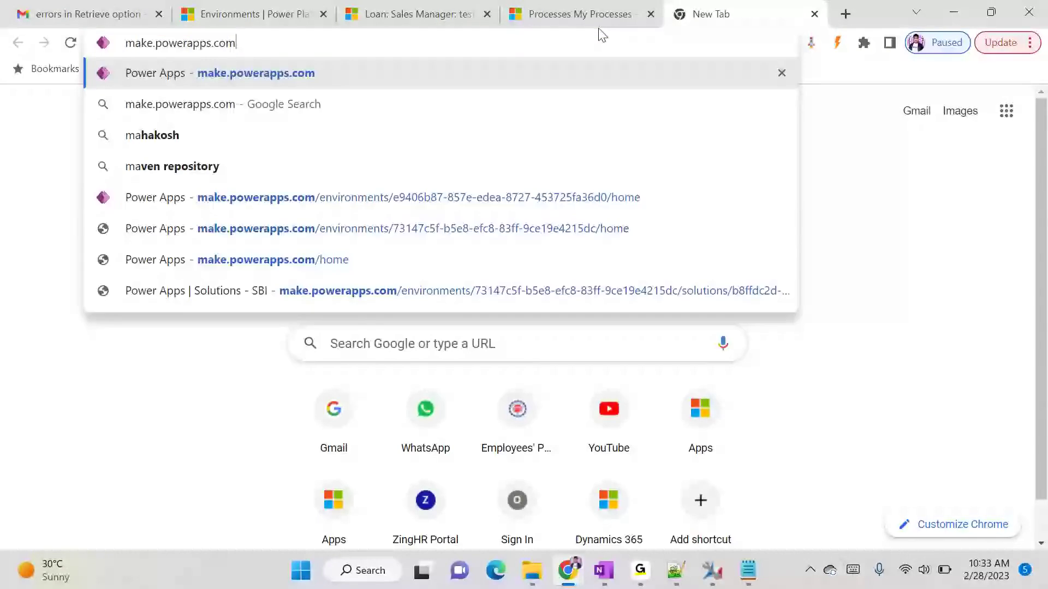
{"action": "key", "text": "Return"}
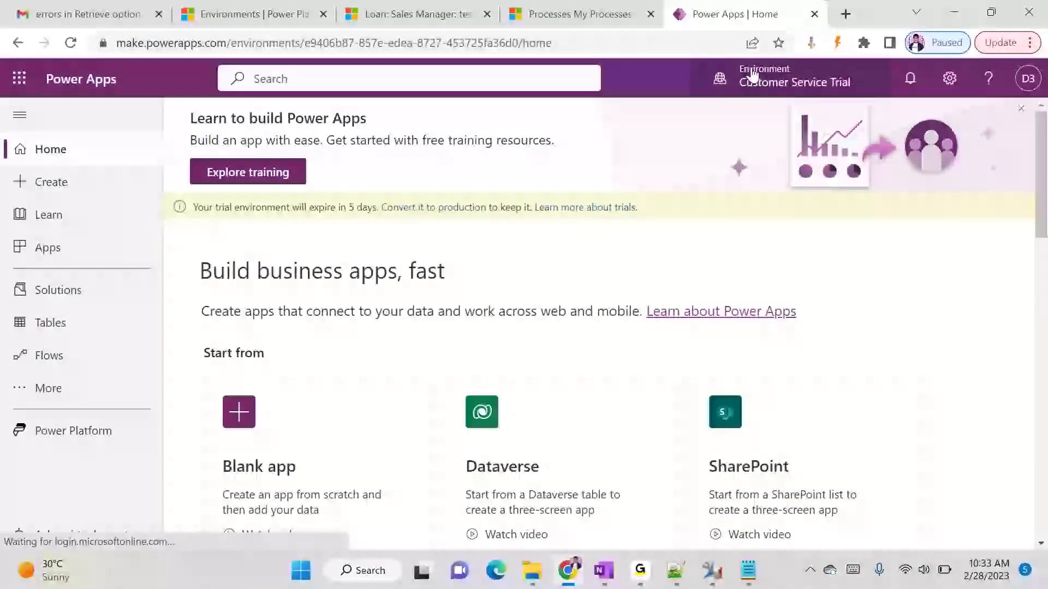
- Confirm Customer Service Trial is the current environment and show the Solutions list
{"action": "left_click", "coordinate": [775, 79]}
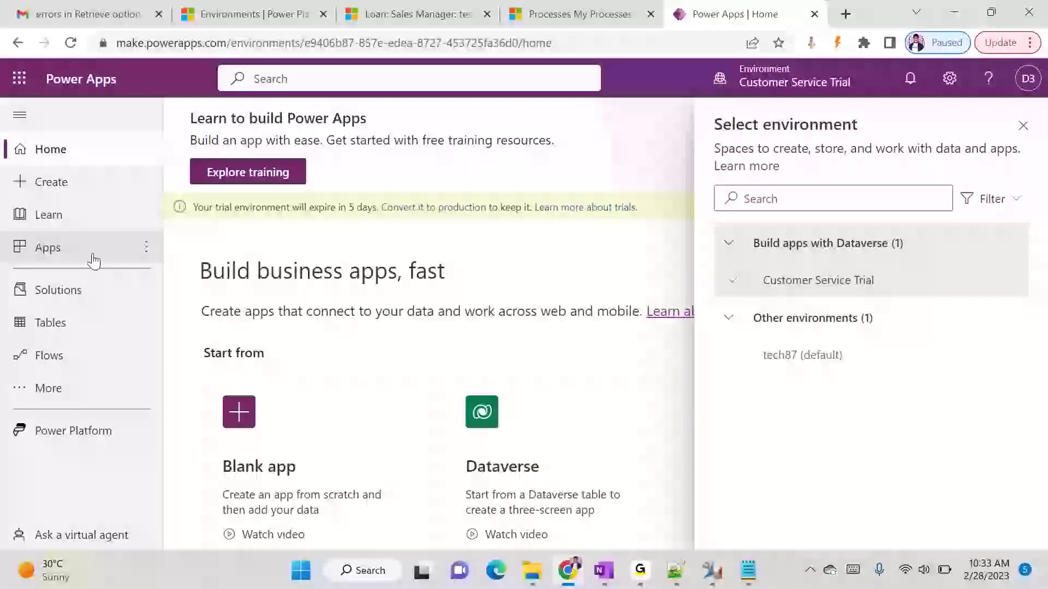
{"action": "left_click", "coordinate": [82, 287]}
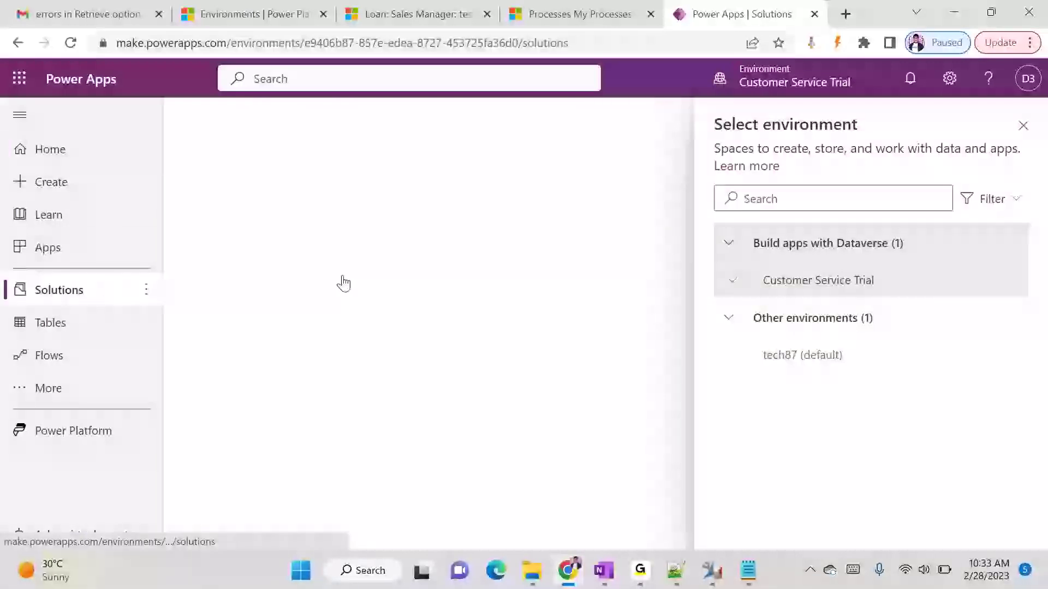
{"action": "left_click", "coordinate": [1022, 125]}
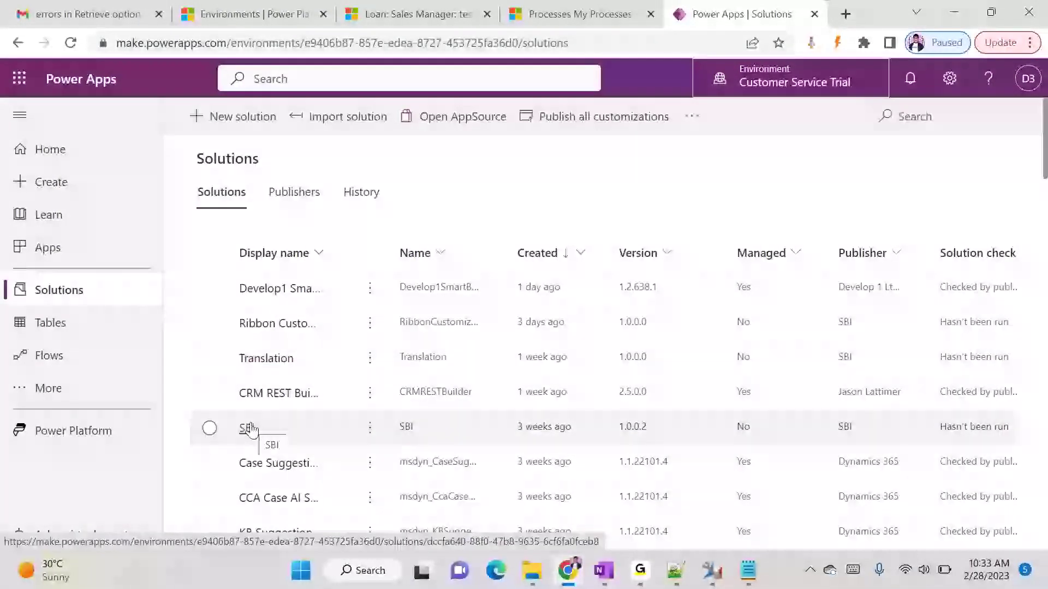
- Open the SBI solution and dismiss the 'Microsoft wants your feedback' survey
{"action": "left_click", "coordinate": [249, 429]}
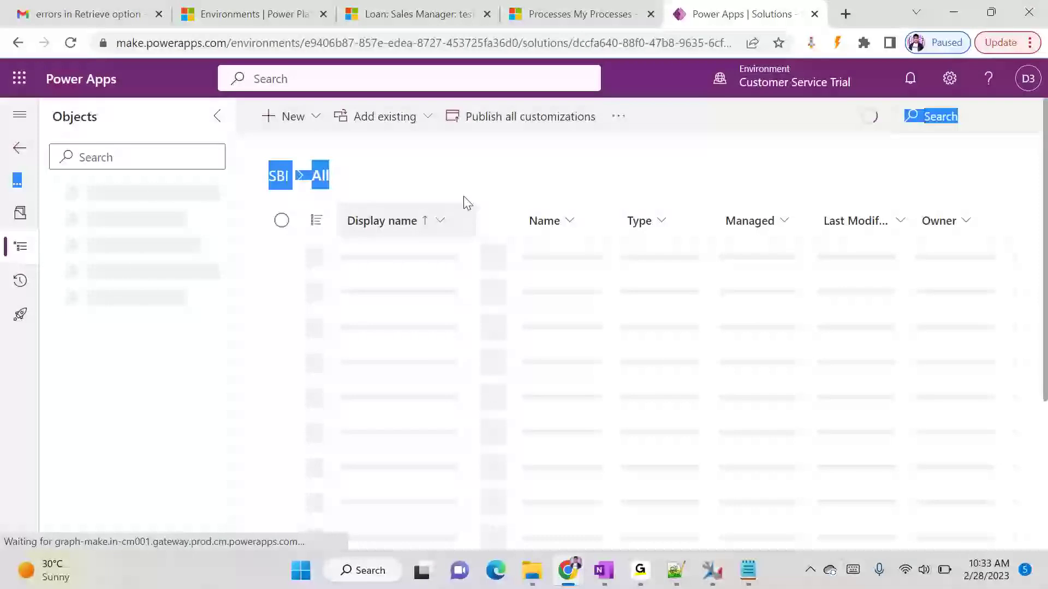
{"action": "left_click", "coordinate": [489, 149]}
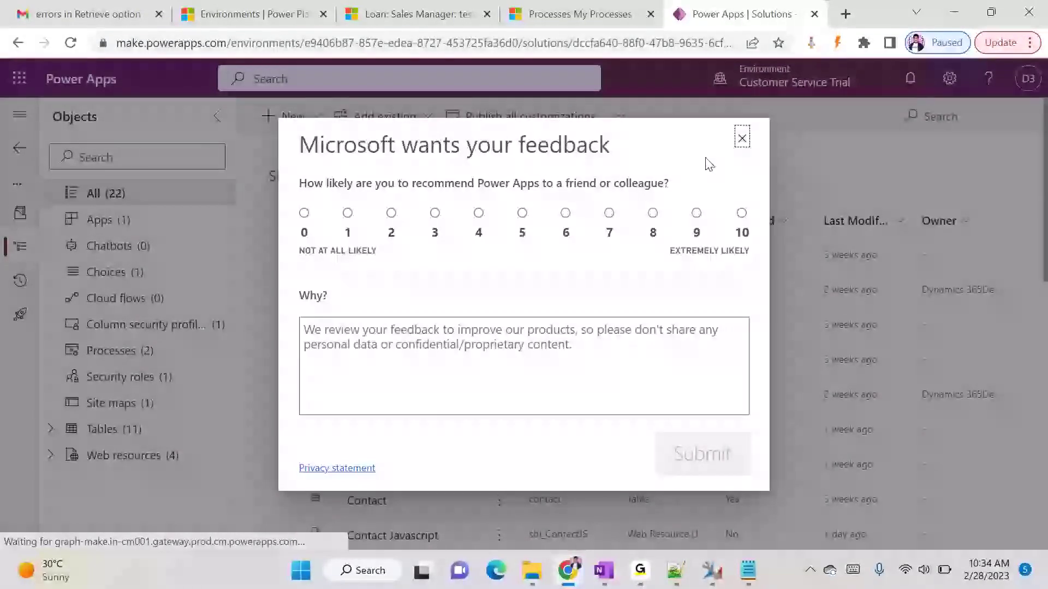
{"action": "left_click", "coordinate": [745, 141]}
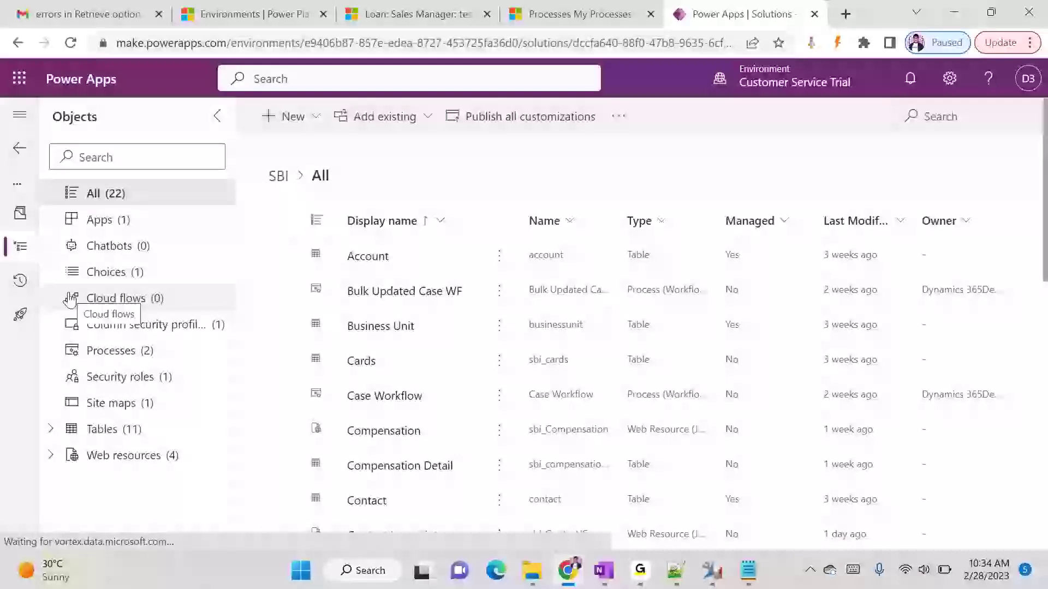
- Start a new Automated cloud flow from the SBI solution's New > Automation menu
{"action": "left_click", "coordinate": [305, 121]}
{"action": "mouse_move", "coordinate": [322, 186]}
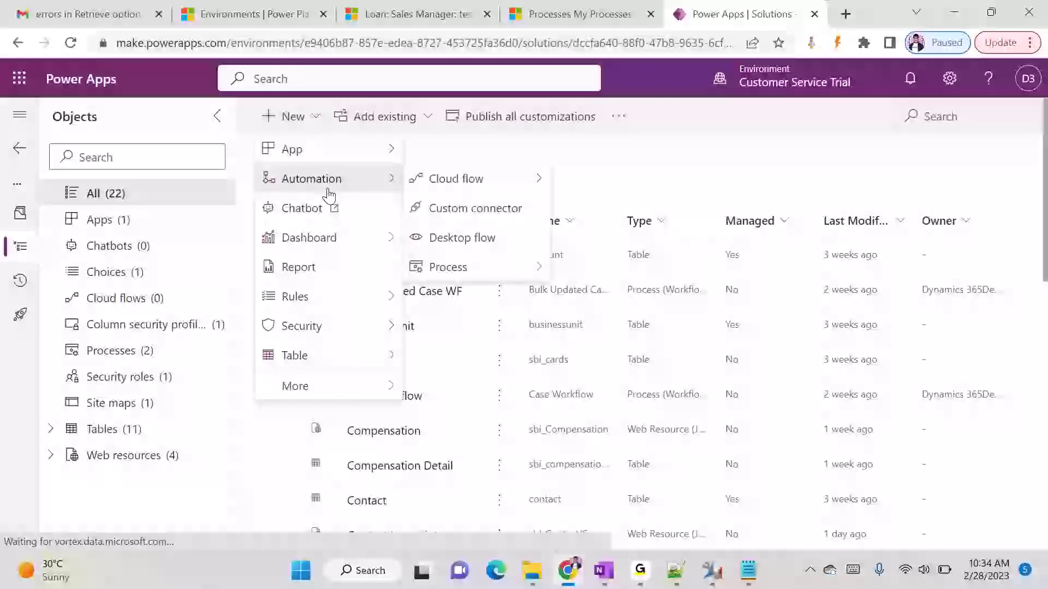
{"action": "mouse_move", "coordinate": [496, 188]}
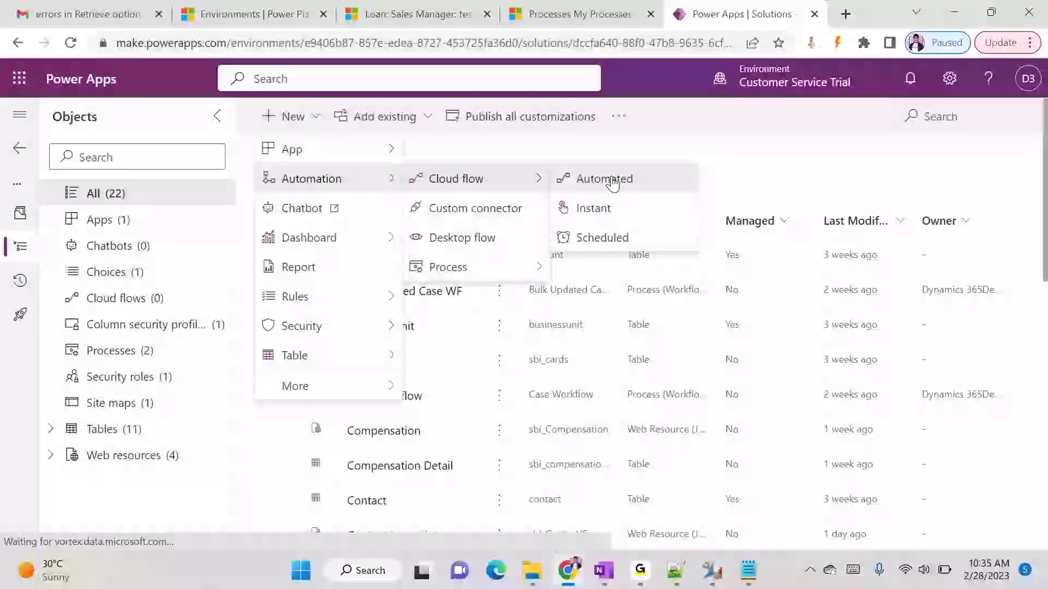
{"action": "left_click", "coordinate": [611, 179]}
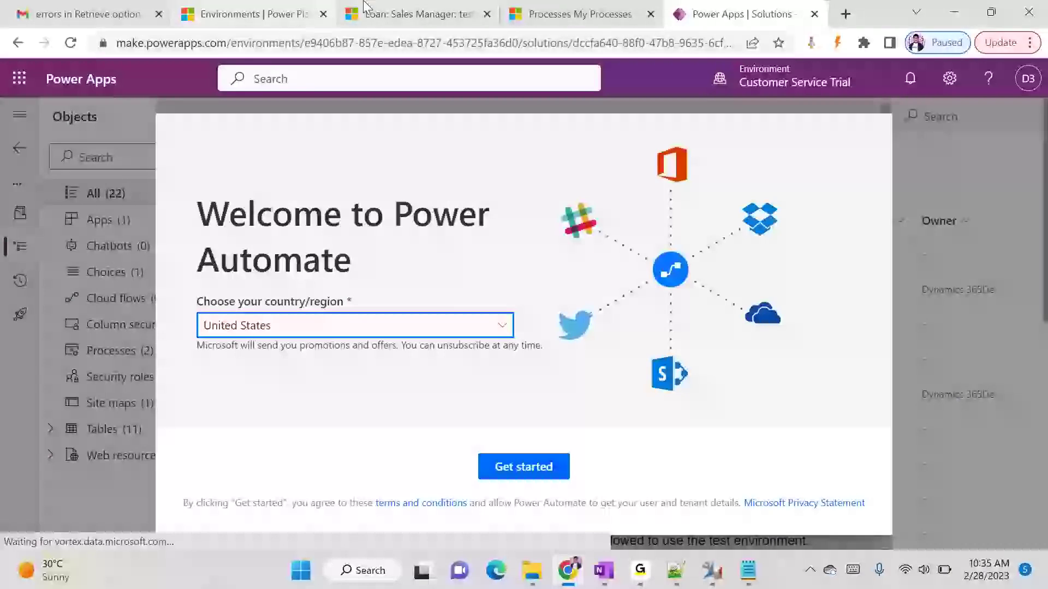
- Choose India as the country/region and continue to the Build an automated cloud flow dialog
{"action": "left_click", "coordinate": [376, 12]}
{"action": "left_click", "coordinate": [700, 10]}
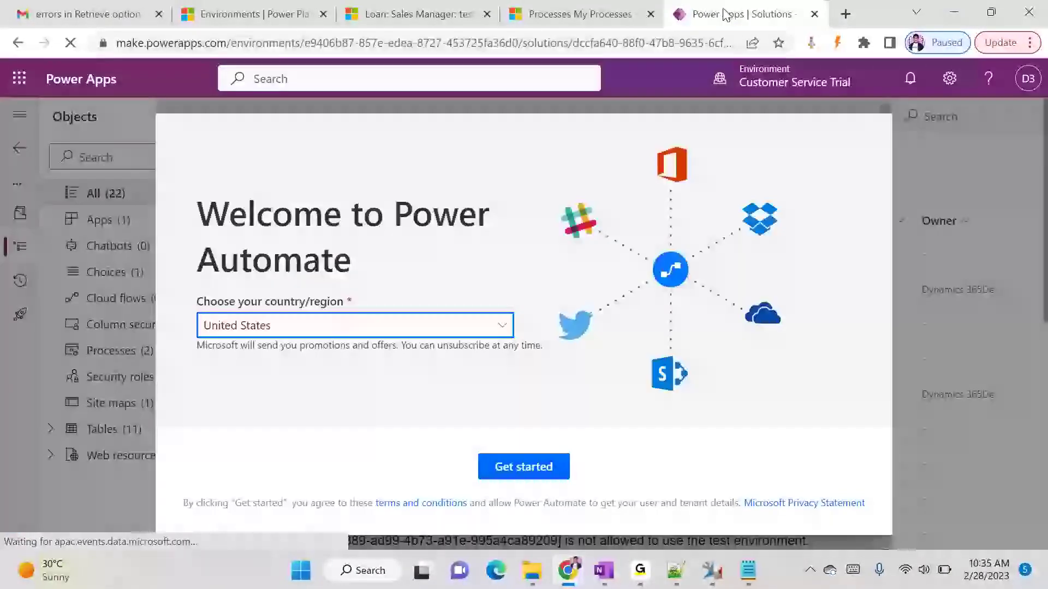
{"action": "left_click", "coordinate": [399, 324]}
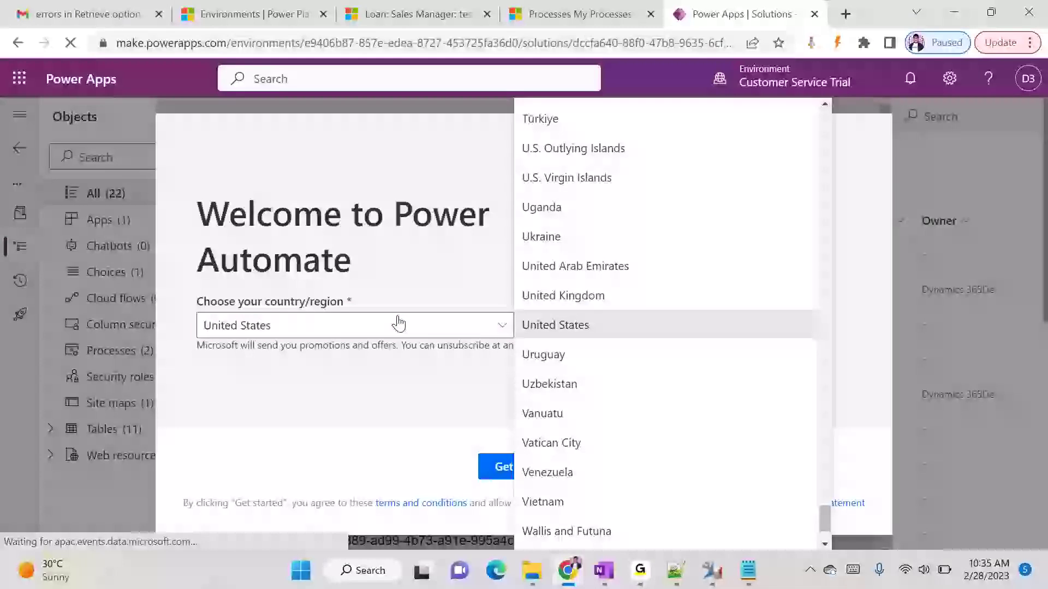
{"action": "scroll", "coordinate": [646, 282], "scroll_direction": "down", "scroll_amount": 2}
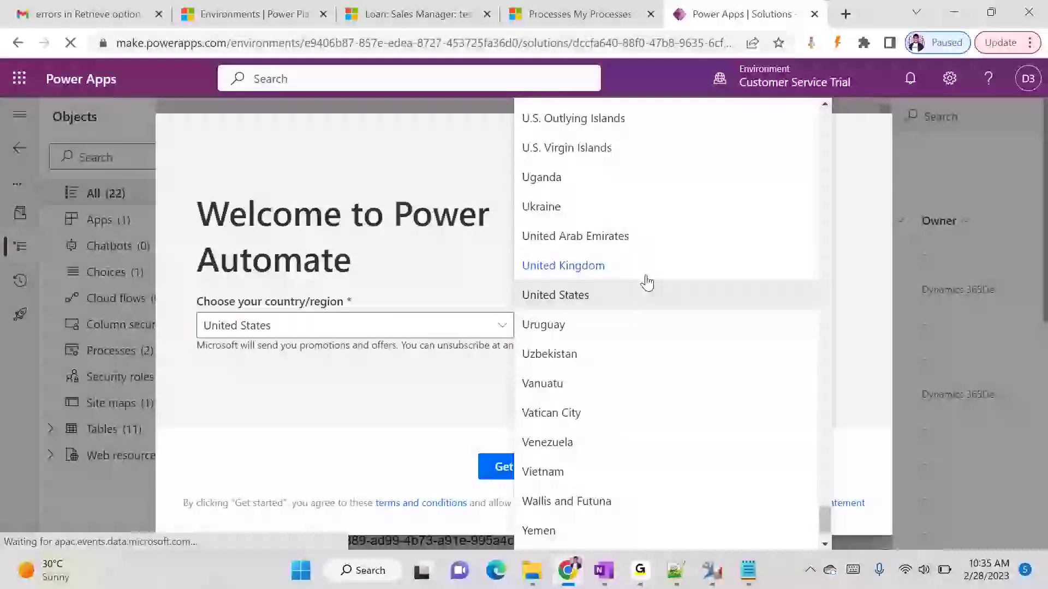
{"action": "scroll", "coordinate": [648, 298], "scroll_direction": "up", "scroll_amount": 10}
{"action": "scroll", "coordinate": [649, 297], "scroll_direction": "up", "scroll_amount": 20}
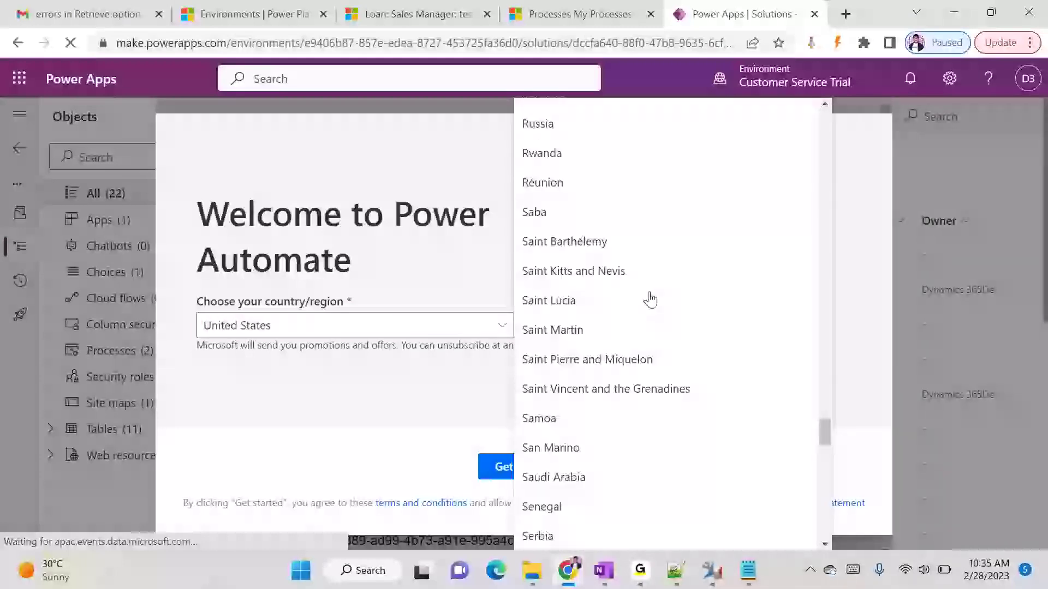
{"action": "left_click_drag", "start_coordinate": [824, 351], "coordinate": [820, 272]}
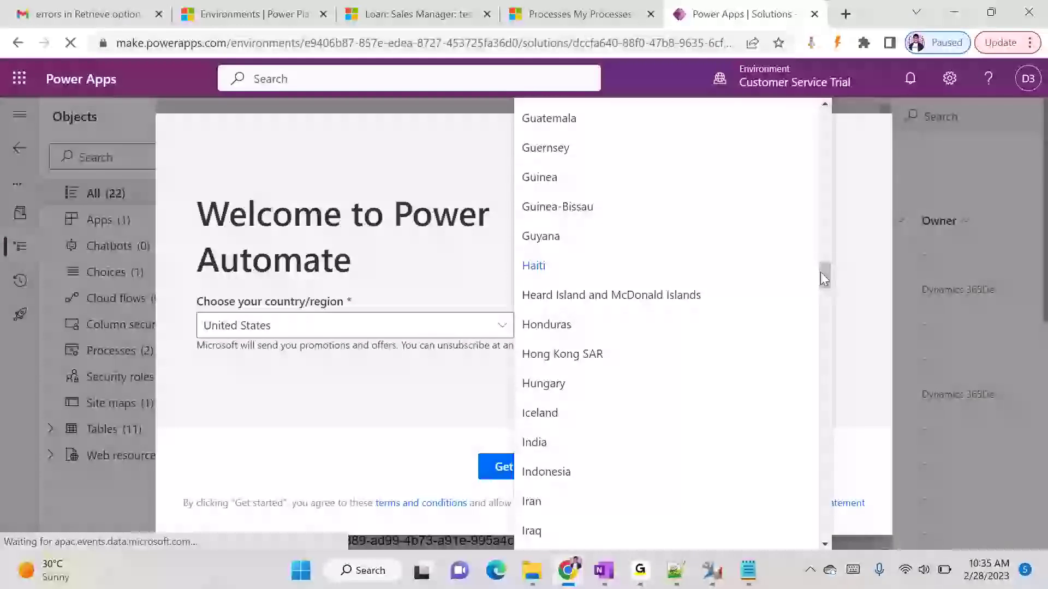
{"action": "left_click", "coordinate": [576, 438]}
{"action": "left_click", "coordinate": [522, 472]}
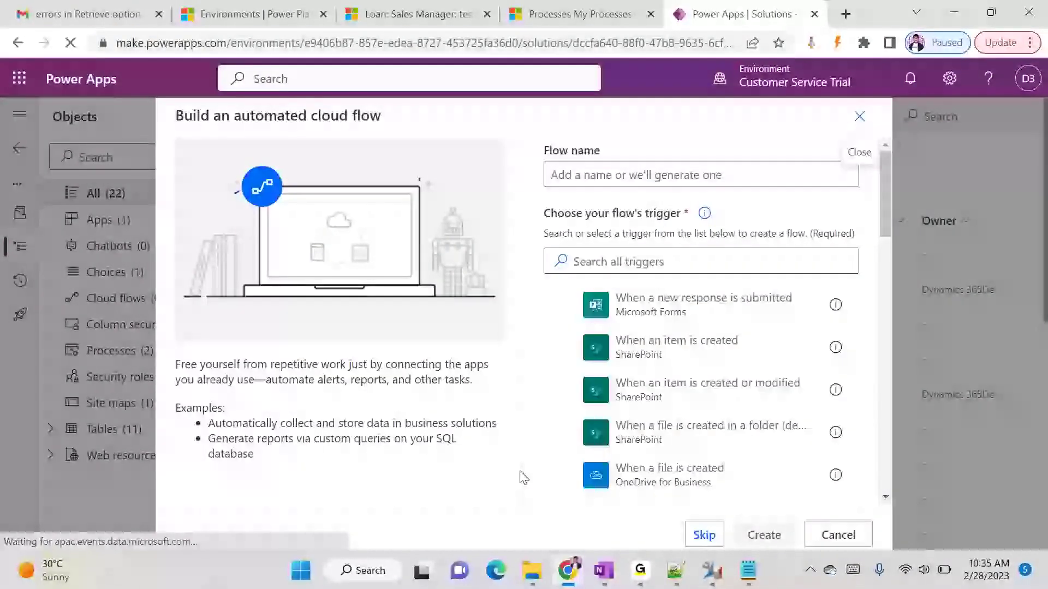
- Name the new flow 'Contact Automated Flow'
{"action": "left_click", "coordinate": [722, 174]}
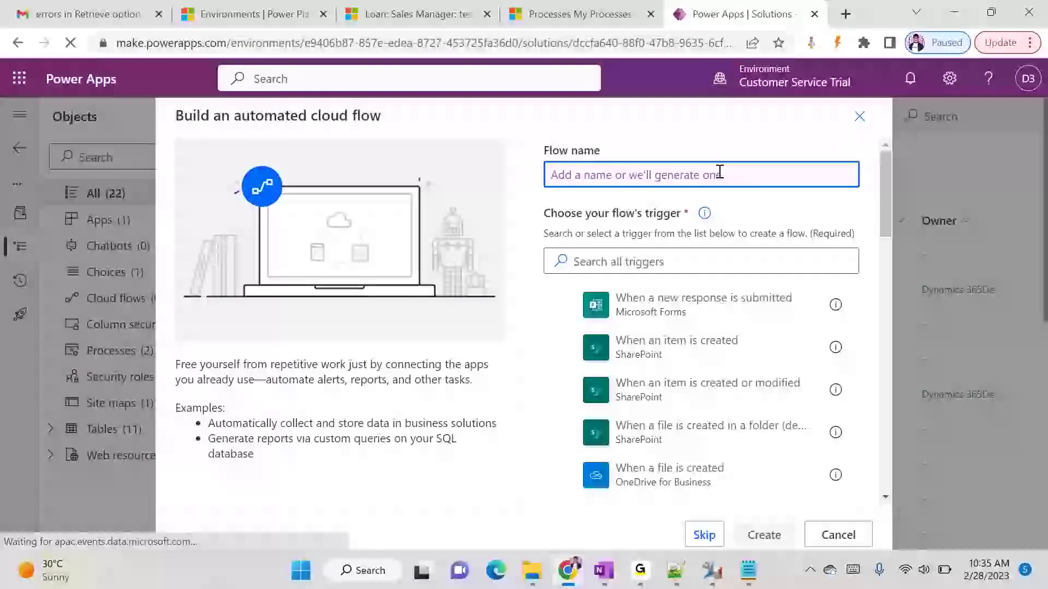
{"action": "type", "text": "Co"}
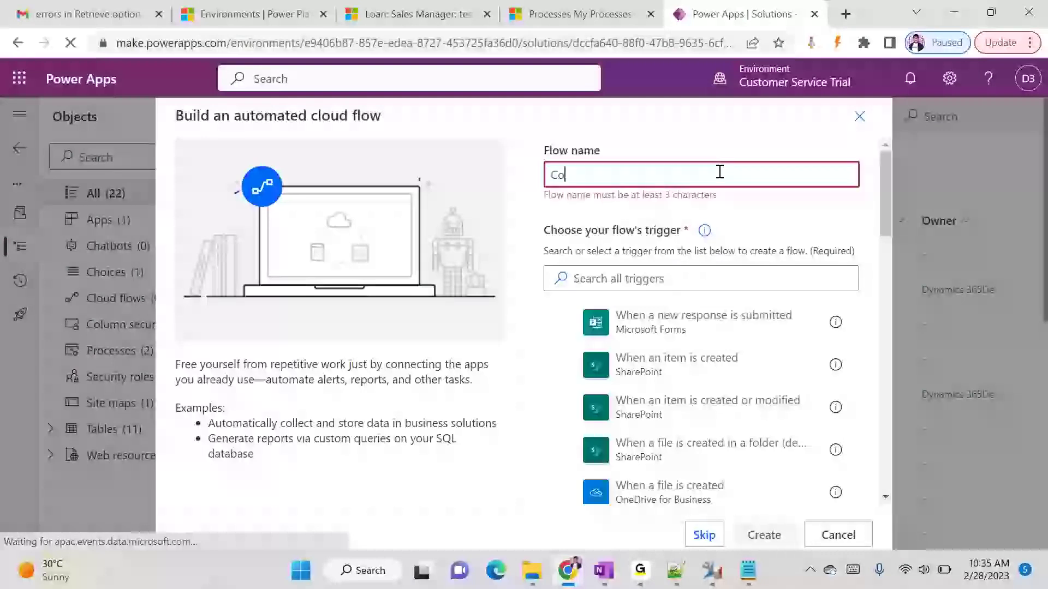
{"action": "type", "text": "ntact A"}
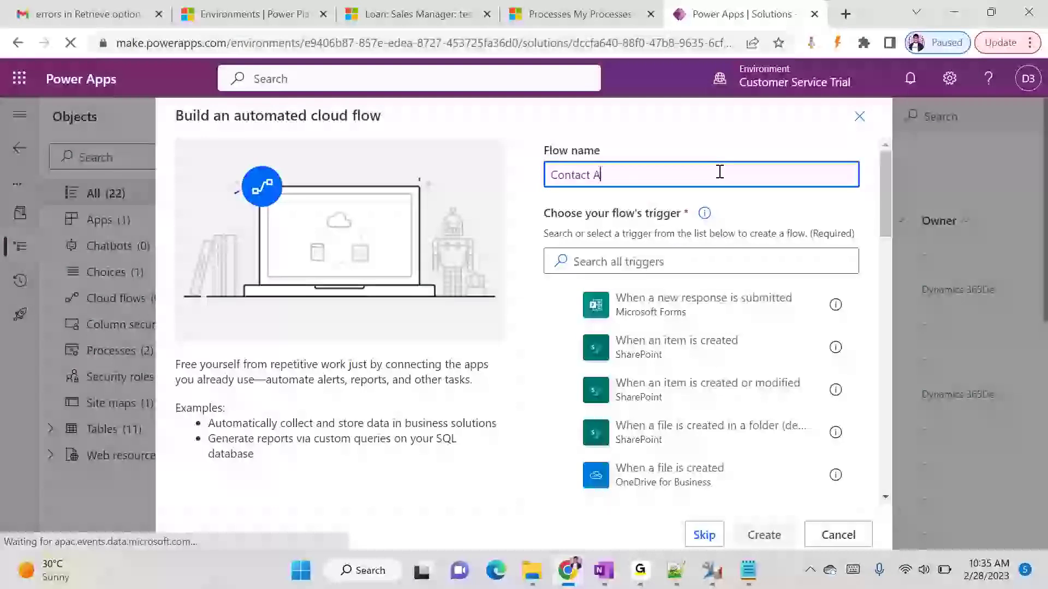
{"action": "type", "text": "utomated Flow"}
{"action": "left_click_drag", "start_coordinate": [886, 184], "coordinate": [877, 330]}
{"action": "scroll", "coordinate": [742, 293], "scroll_direction": "down", "scroll_amount": 7}
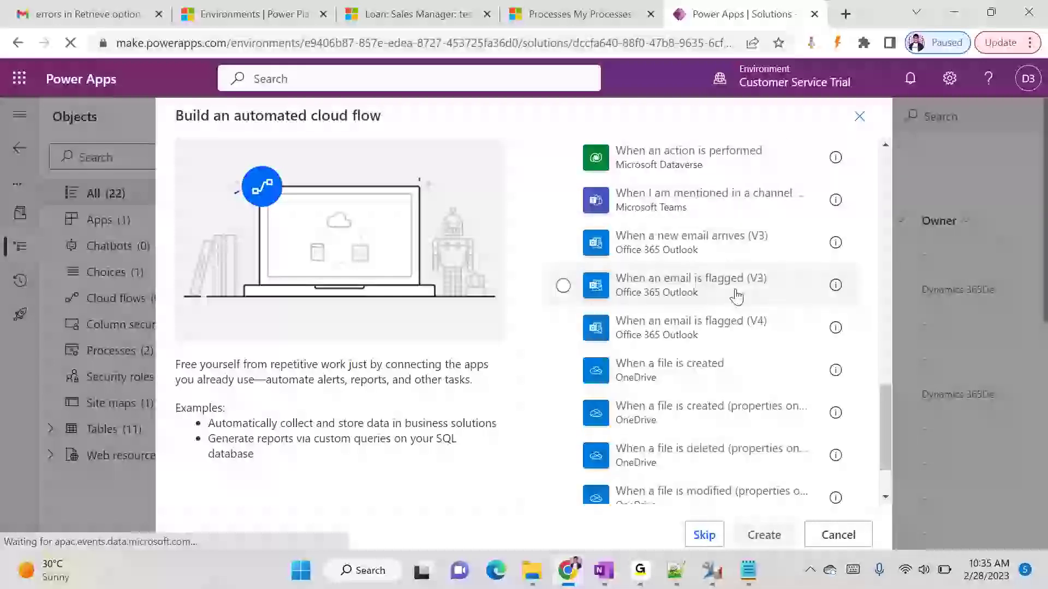
{"action": "scroll", "coordinate": [654, 240], "scroll_direction": "up", "scroll_amount": 2}
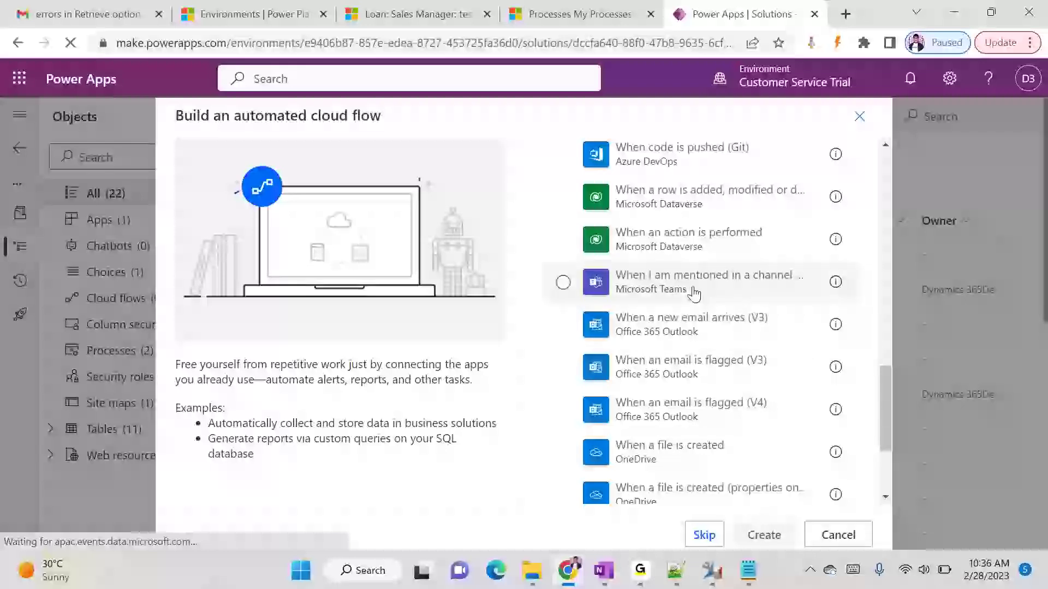
{"action": "scroll", "coordinate": [694, 293], "scroll_direction": "down", "scroll_amount": 3}
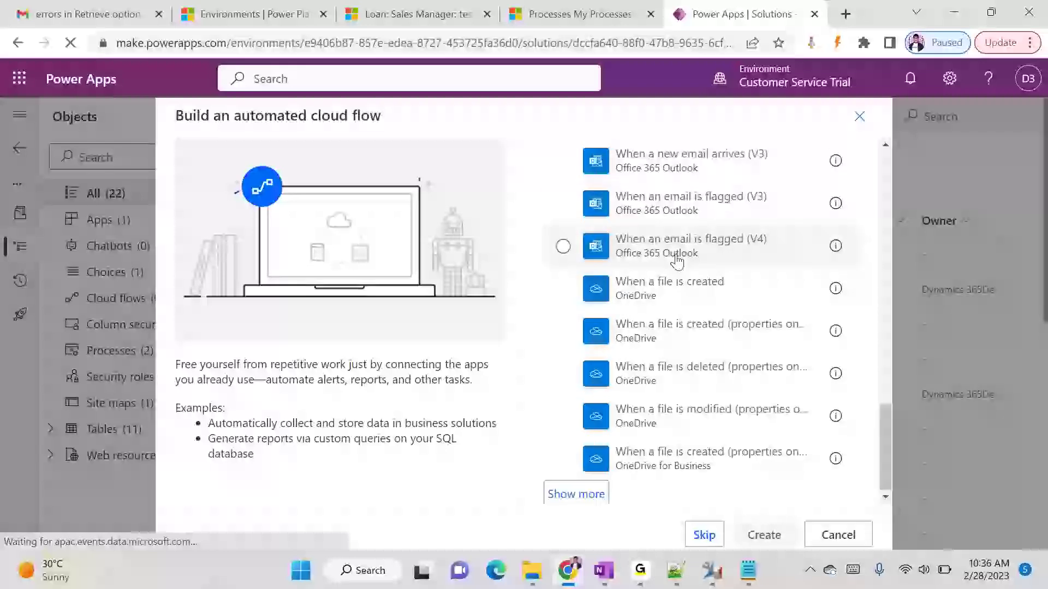
{"action": "left_click", "coordinate": [596, 489]}
{"action": "scroll", "coordinate": [692, 421], "scroll_direction": "down", "scroll_amount": 10}
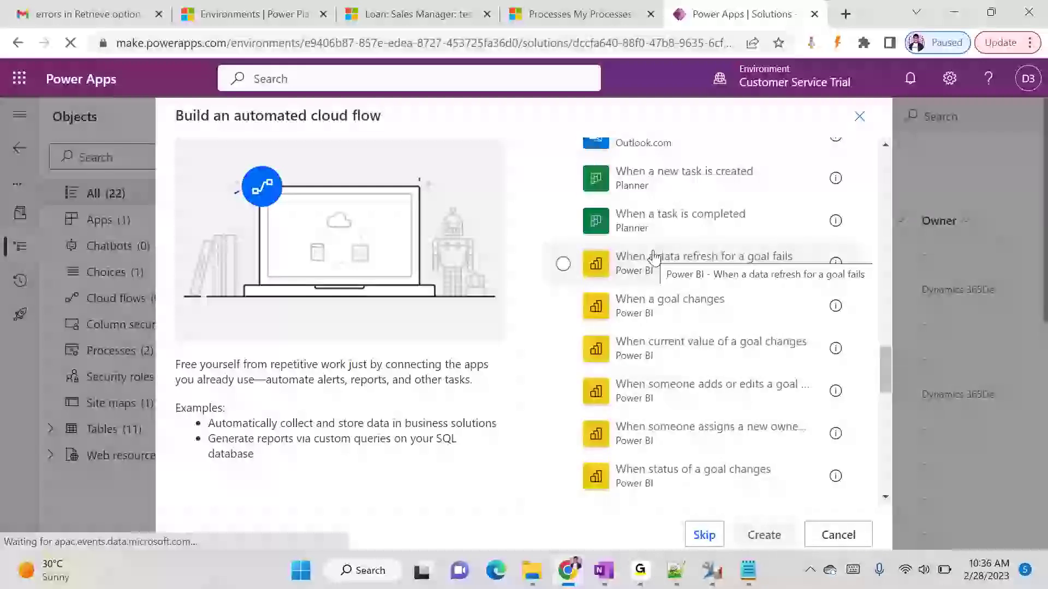
{"action": "scroll", "coordinate": [654, 257], "scroll_direction": "down", "scroll_amount": 8}
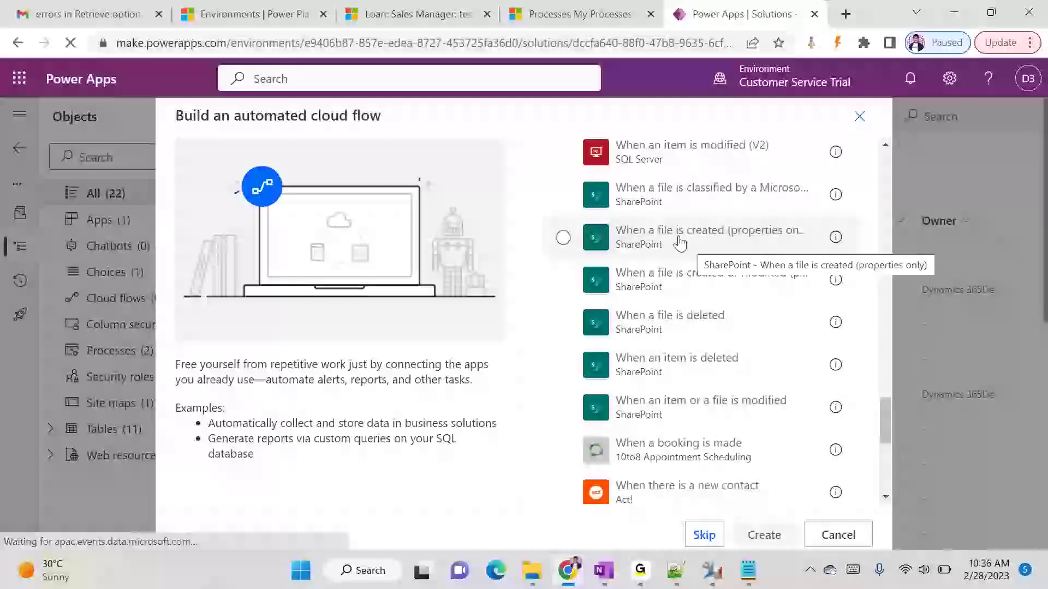
{"action": "scroll", "coordinate": [723, 311], "scroll_direction": "down", "scroll_amount": 7}
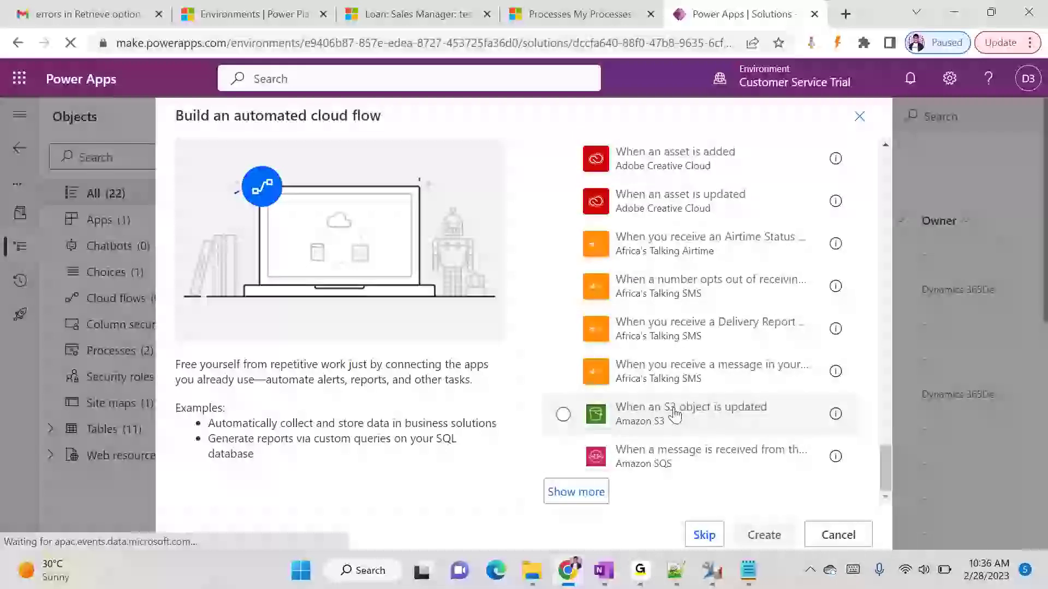
{"action": "left_click", "coordinate": [583, 490]}
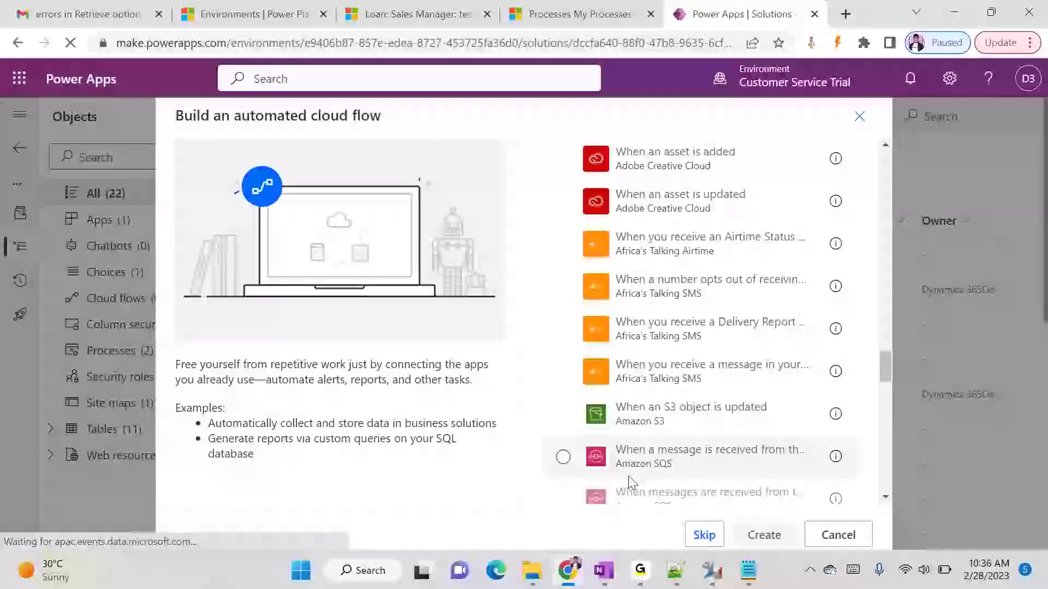
{"action": "scroll", "coordinate": [655, 393], "scroll_direction": "down", "scroll_amount": 8}
{"action": "scroll", "coordinate": [704, 395], "scroll_direction": "down", "scroll_amount": 8}
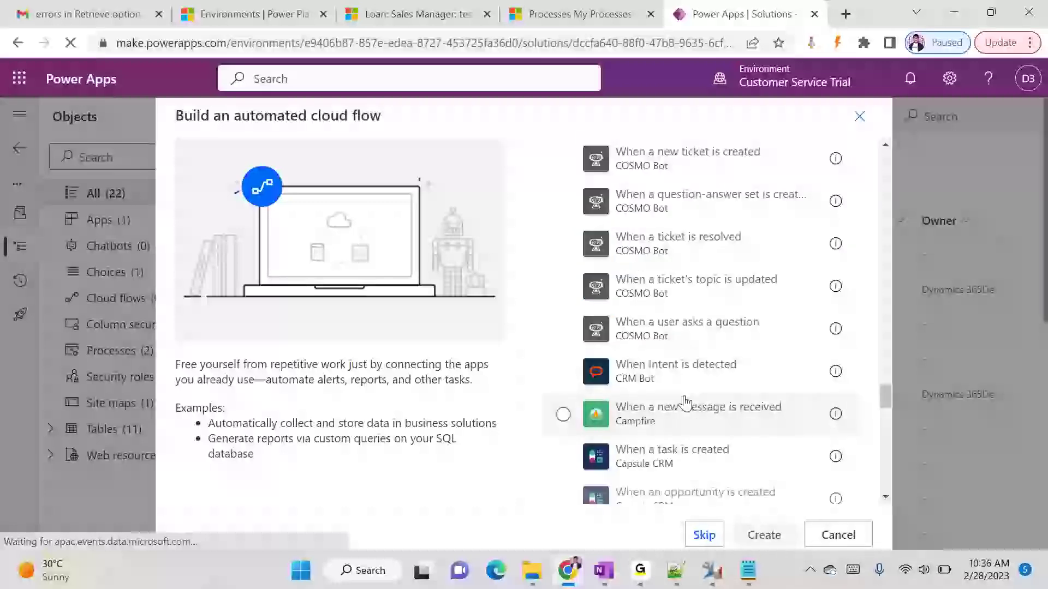
{"action": "scroll", "coordinate": [685, 404], "scroll_direction": "down", "scroll_amount": 10}
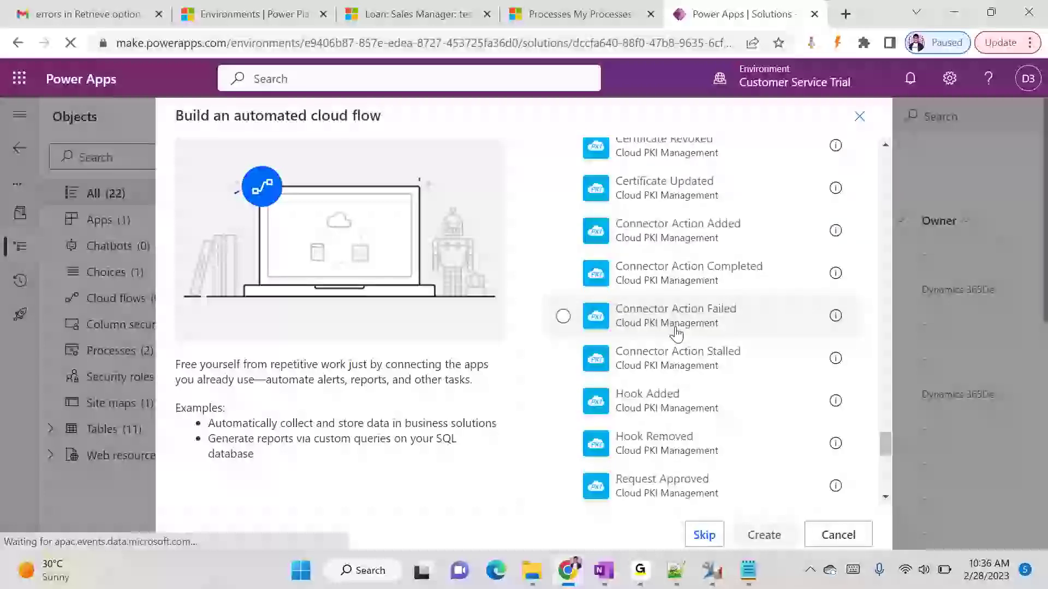
{"action": "scroll", "coordinate": [677, 332], "scroll_direction": "down", "scroll_amount": 5}
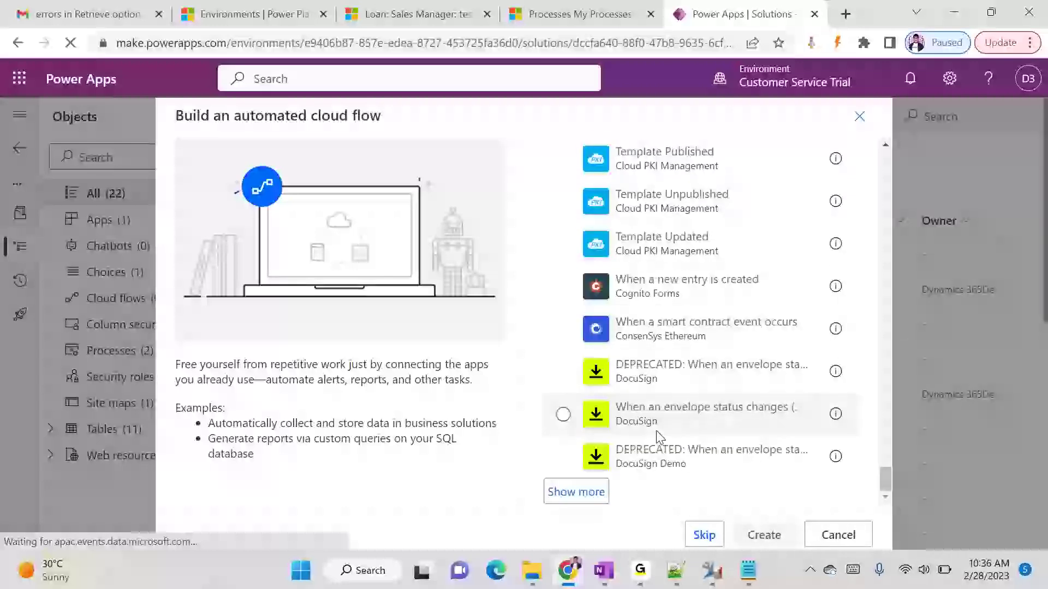
{"action": "left_click", "coordinate": [604, 494]}
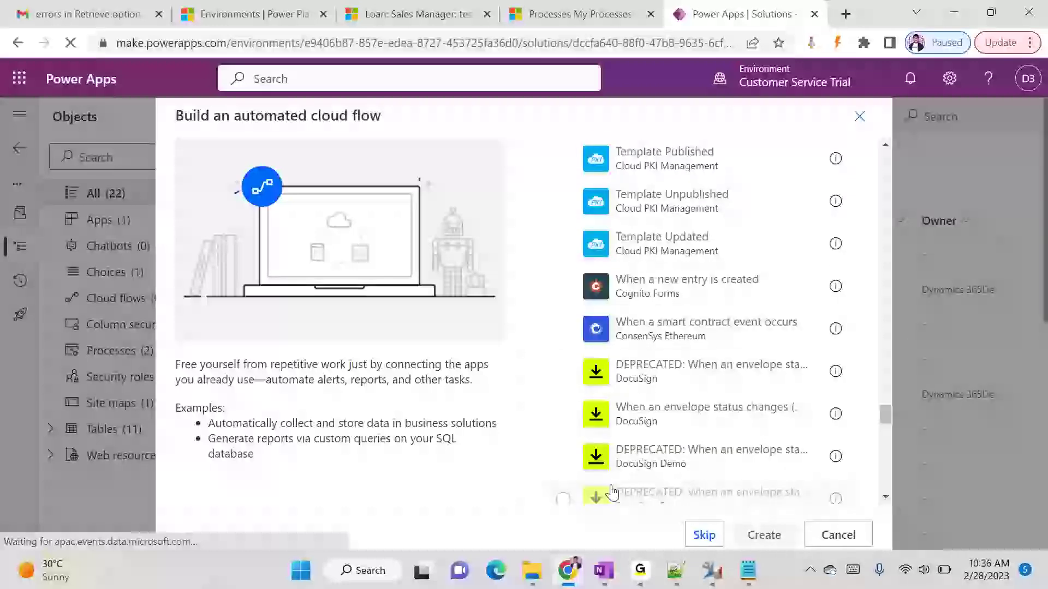
{"action": "scroll", "coordinate": [639, 436], "scroll_direction": "down", "scroll_amount": 10}
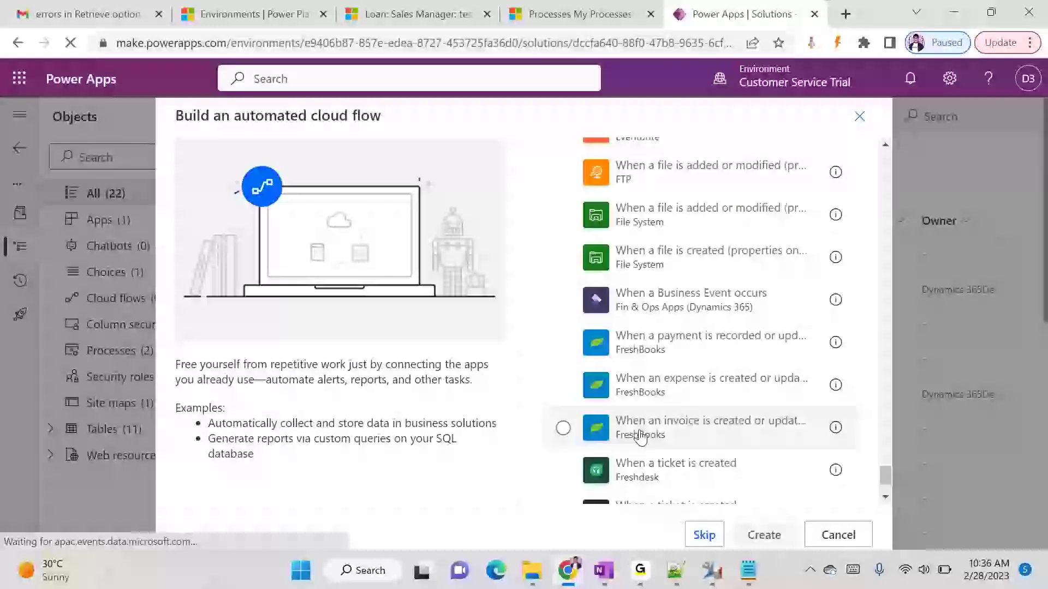
{"action": "scroll", "coordinate": [639, 436], "scroll_direction": "down", "scroll_amount": 2}
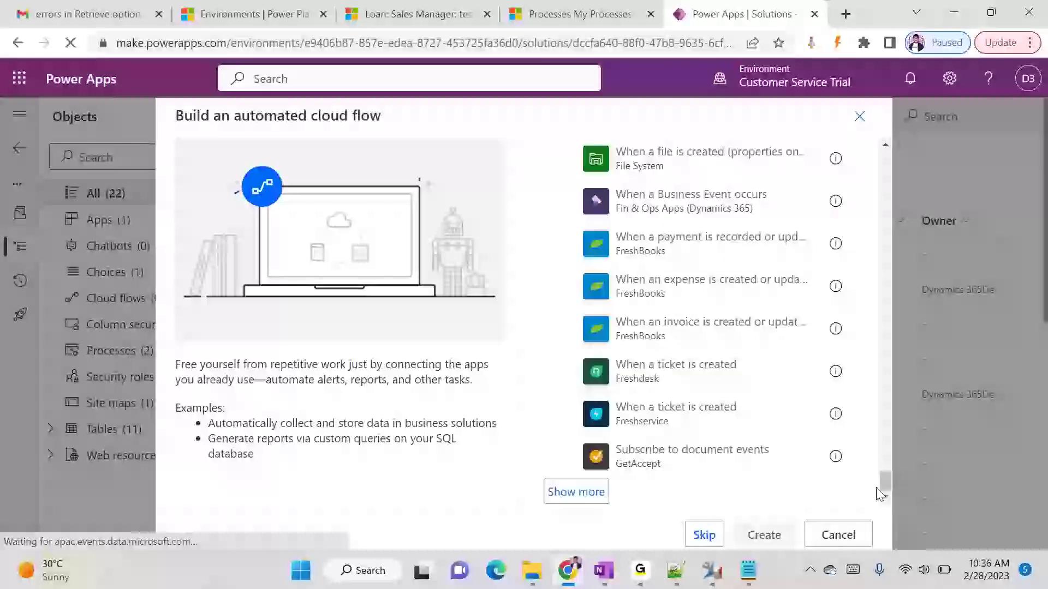
{"action": "left_click_drag", "start_coordinate": [884, 486], "coordinate": [884, 229]}
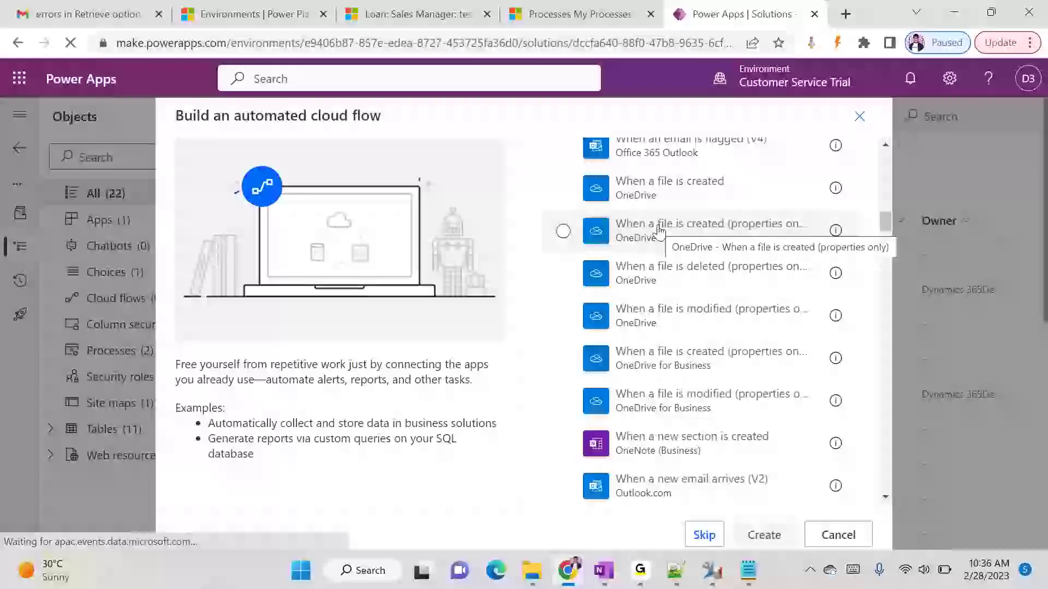
{"action": "scroll", "coordinate": [763, 324], "scroll_direction": "down", "scroll_amount": 8}
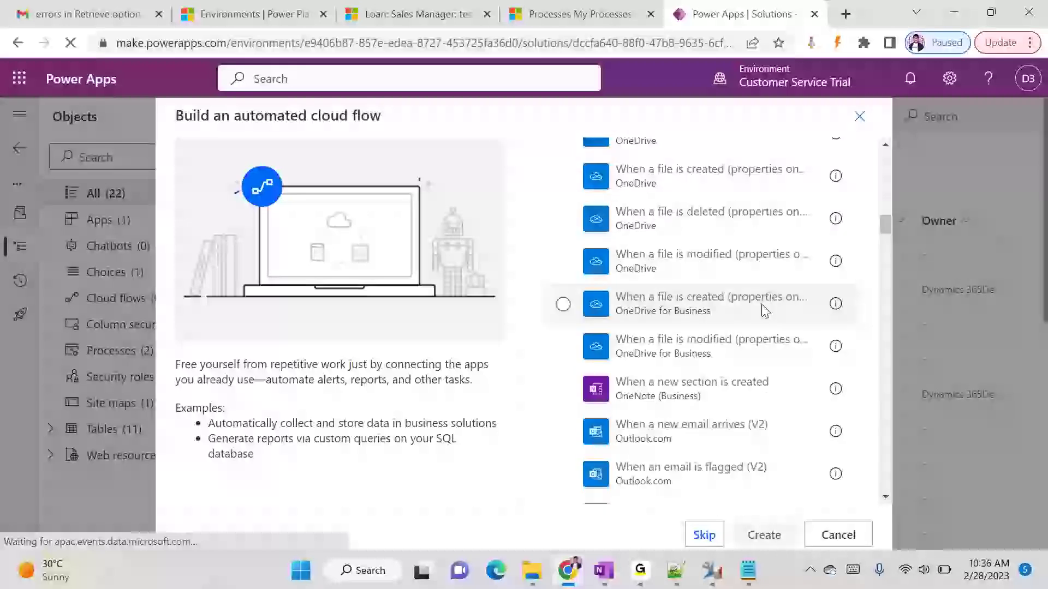
{"action": "scroll", "coordinate": [761, 323], "scroll_direction": "down", "scroll_amount": 8}
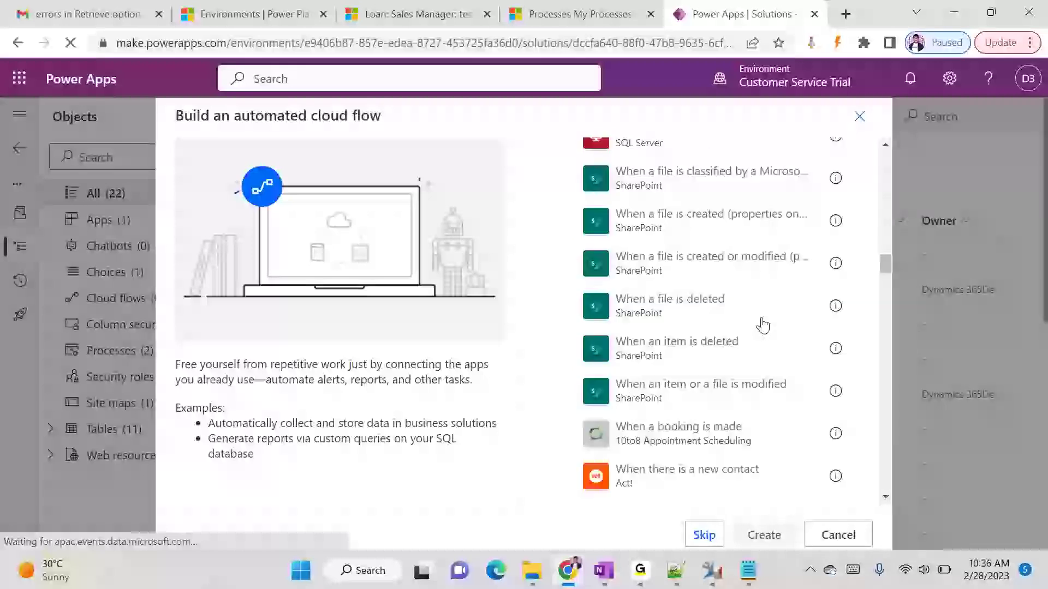
{"action": "scroll", "coordinate": [762, 323], "scroll_direction": "up", "scroll_amount": 5}
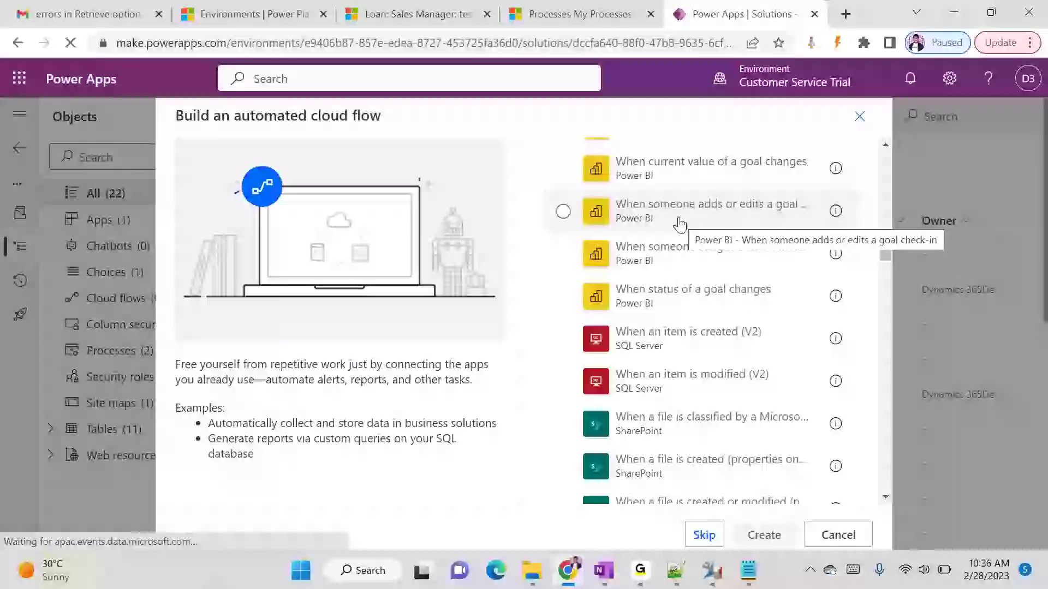
{"action": "scroll", "coordinate": [680, 222], "scroll_direction": "down", "scroll_amount": 5}
{"action": "scroll", "coordinate": [680, 222], "scroll_direction": "up", "scroll_amount": 5}
{"action": "scroll", "coordinate": [679, 222], "scroll_direction": "down", "scroll_amount": 8}
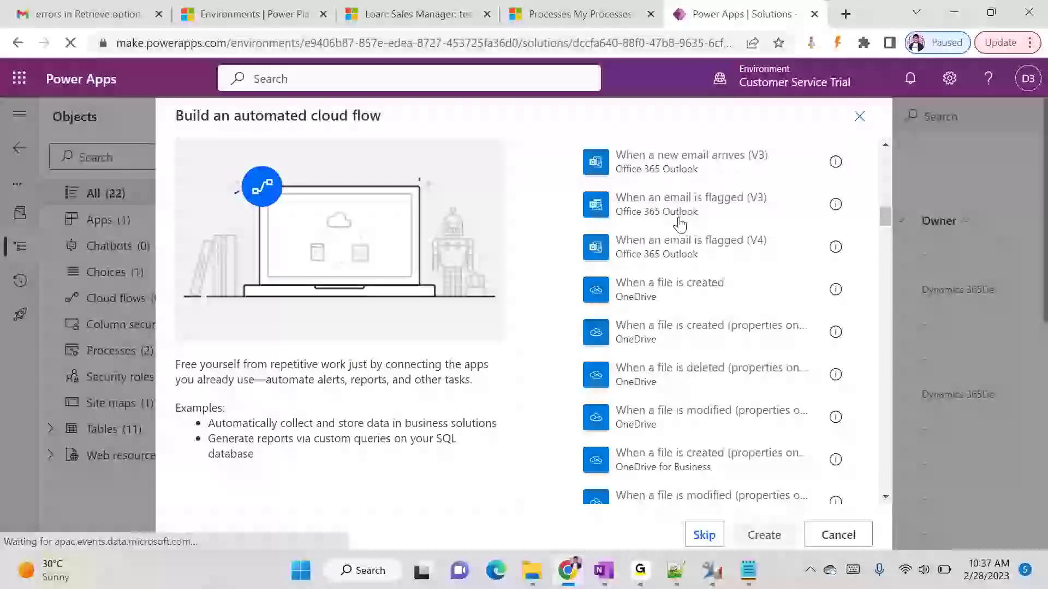
{"action": "scroll", "coordinate": [679, 222], "scroll_direction": "up", "scroll_amount": 4}
{"action": "left_click_drag", "start_coordinate": [886, 204], "coordinate": [884, 164]}
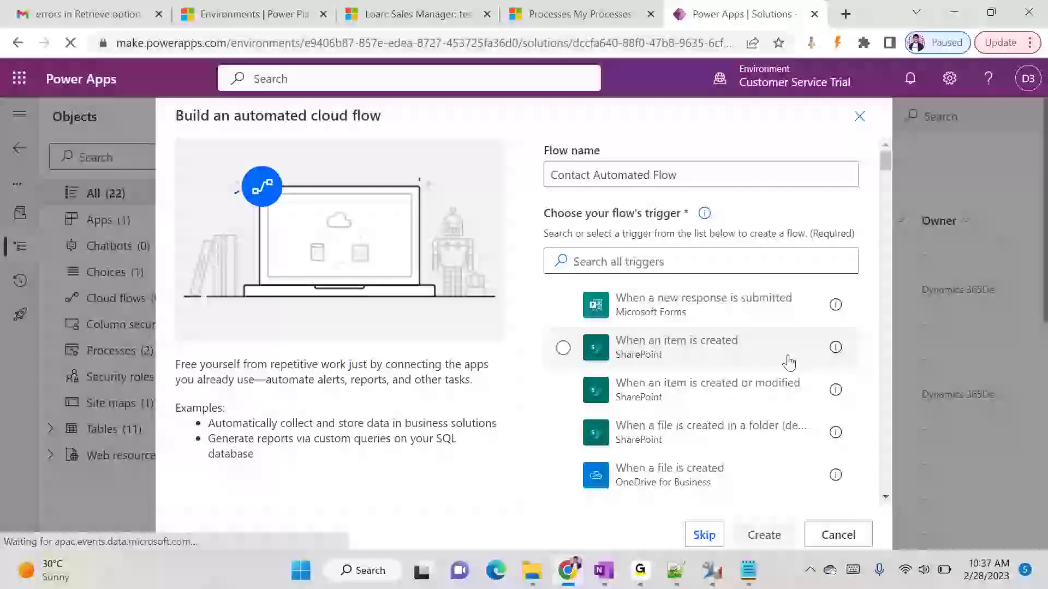
- Search triggers for 'data', select Dataverse 'When a row is added, modified or deleted', and create the flow
{"action": "scroll", "coordinate": [684, 403], "scroll_direction": "down", "scroll_amount": 1}
{"action": "scroll", "coordinate": [684, 403], "scroll_direction": "up", "scroll_amount": 1}
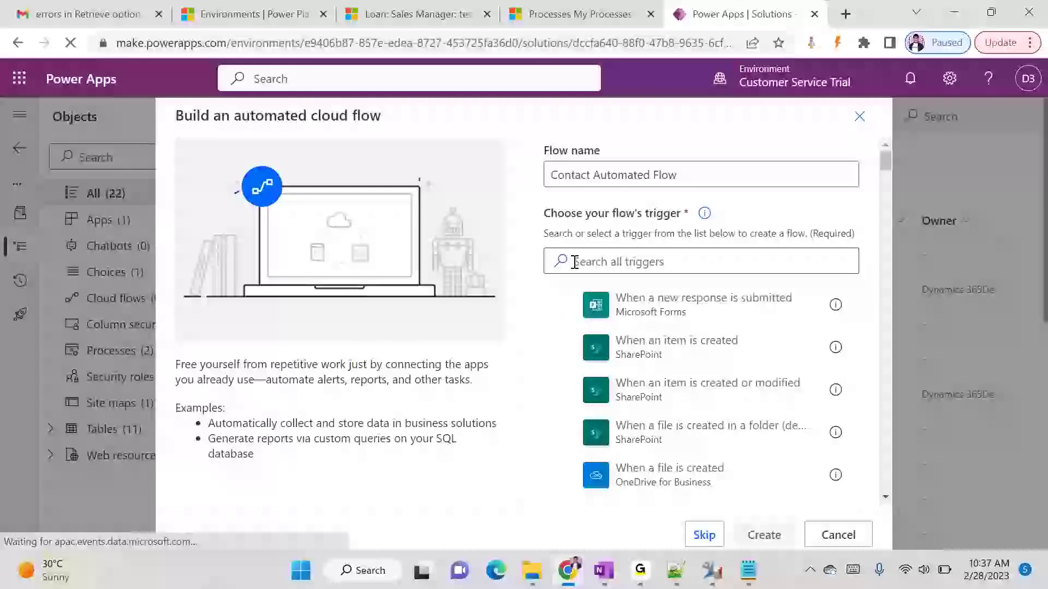
{"action": "left_click", "coordinate": [601, 259]}
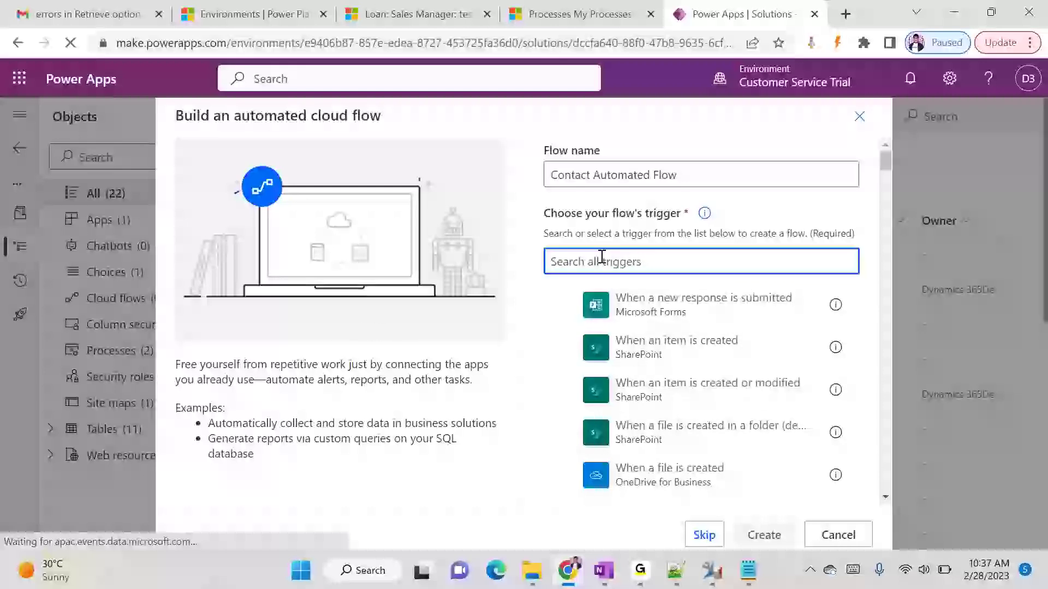
{"action": "type", "text": "data"}
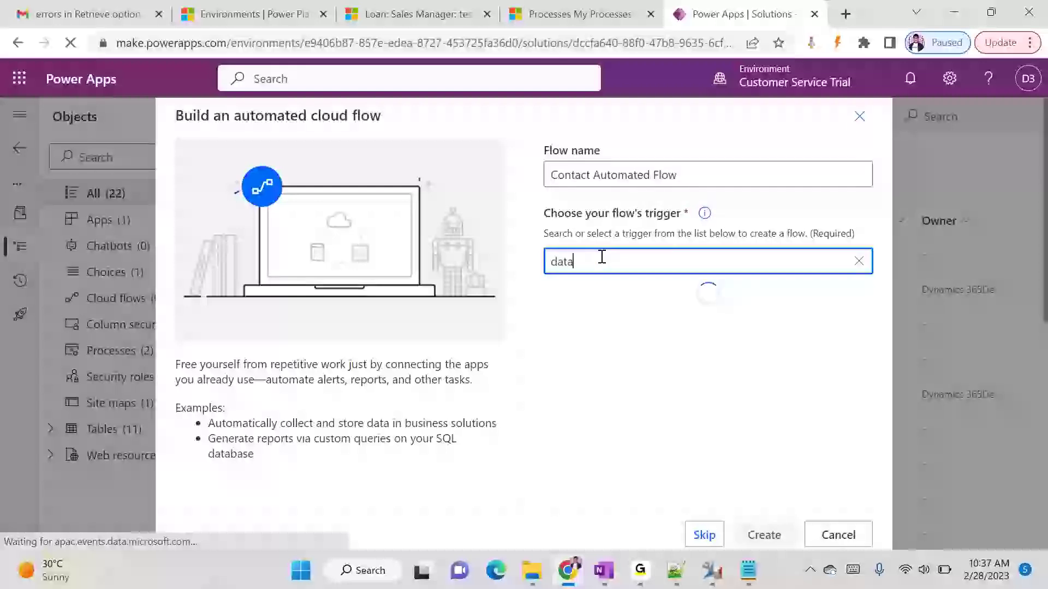
{"action": "left_click", "coordinate": [710, 392]}
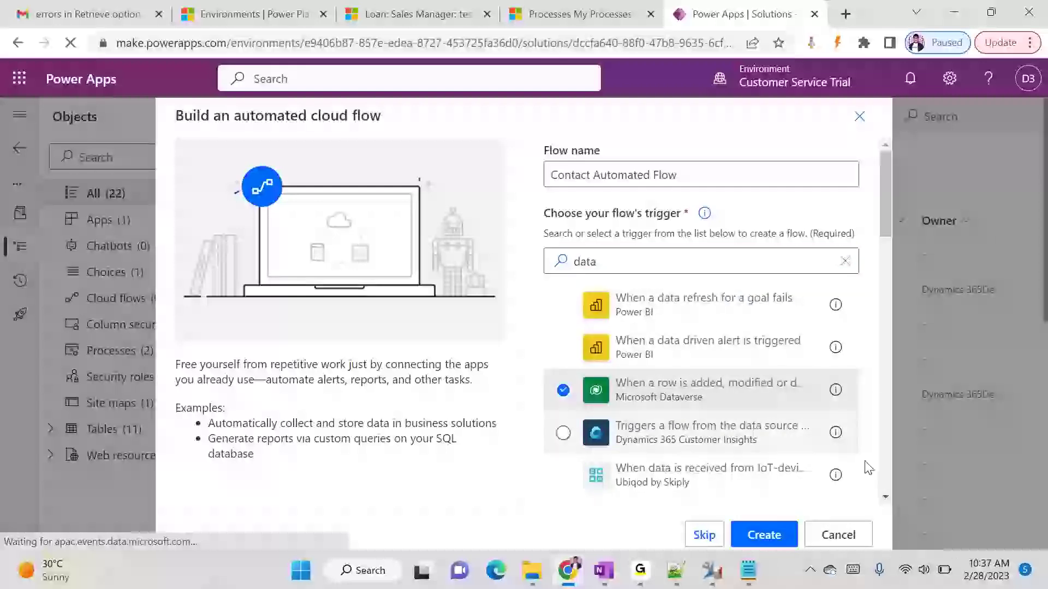
{"action": "left_click", "coordinate": [764, 535]}
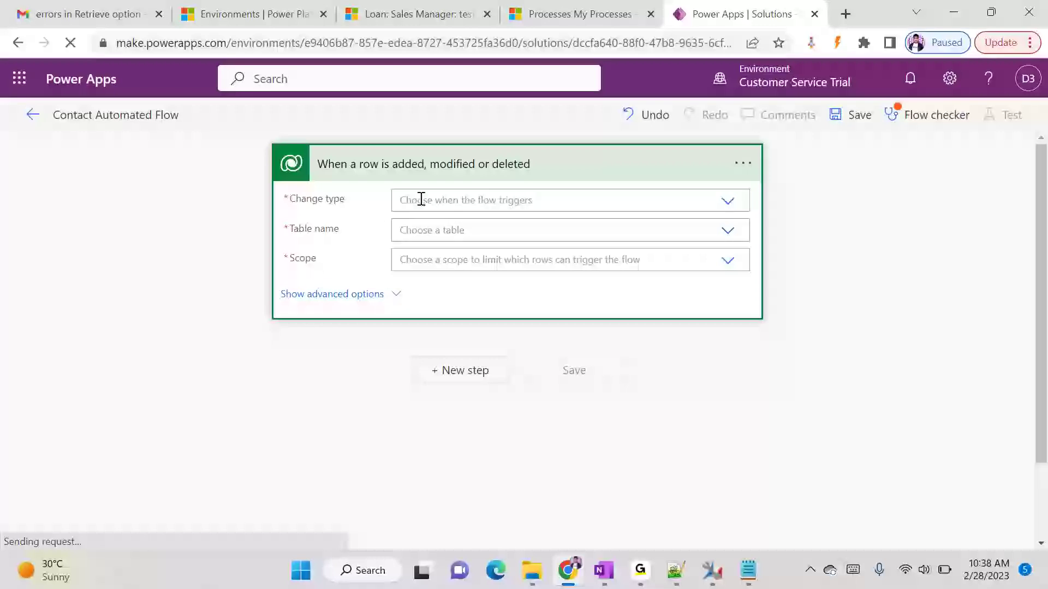
- Set the trigger's Change type to Added and its Table name to Contacts
{"action": "left_click", "coordinate": [728, 202]}
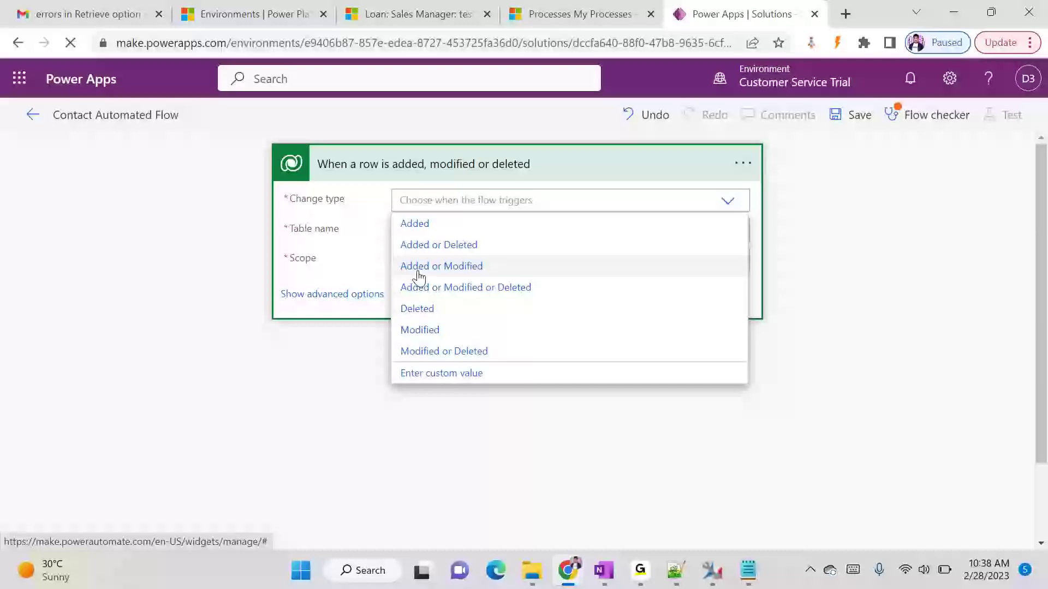
{"action": "left_click", "coordinate": [427, 224]}
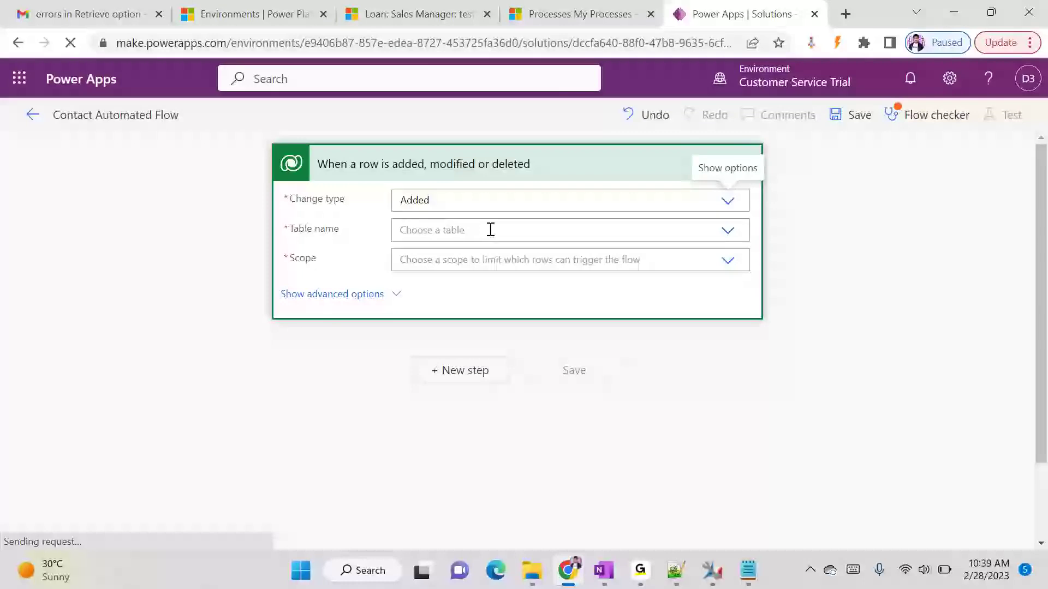
{"action": "left_click", "coordinate": [724, 239]}
{"action": "scroll", "coordinate": [457, 335], "scroll_direction": "down", "scroll_amount": 1}
{"action": "scroll", "coordinate": [461, 339], "scroll_direction": "down", "scroll_amount": 5}
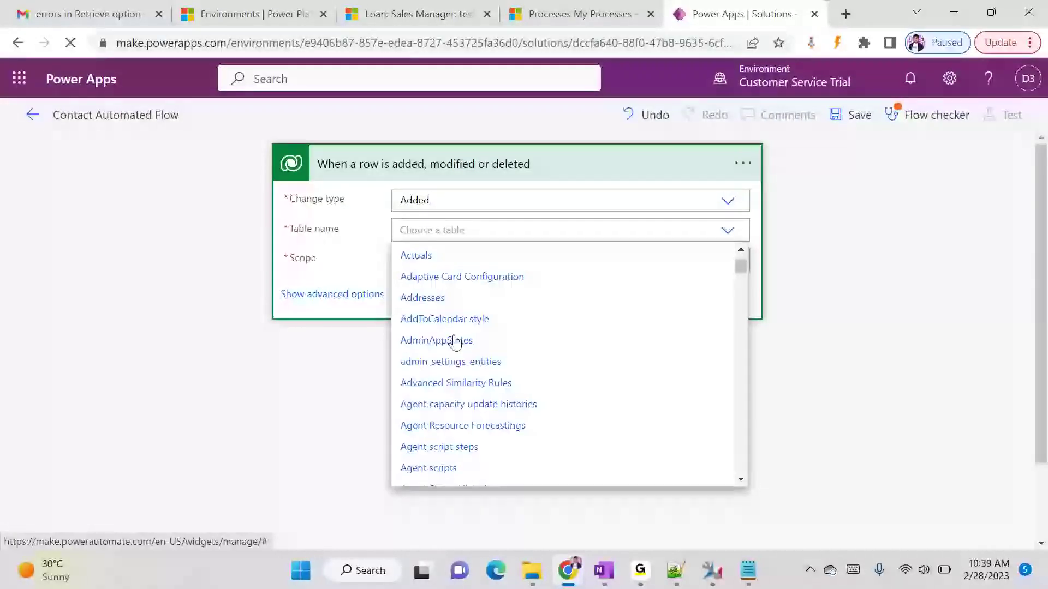
{"action": "scroll", "coordinate": [491, 293], "scroll_direction": "up", "scroll_amount": 2}
{"action": "scroll", "coordinate": [487, 358], "scroll_direction": "down", "scroll_amount": 5}
{"action": "scroll", "coordinate": [487, 358], "scroll_direction": "down", "scroll_amount": 5}
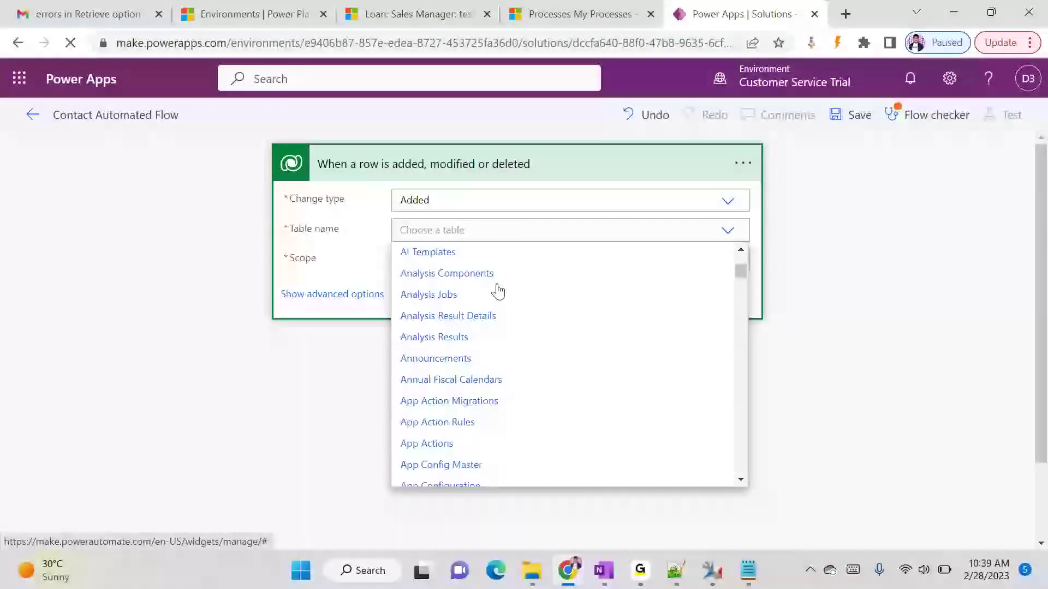
{"action": "scroll", "coordinate": [517, 346], "scroll_direction": "down", "scroll_amount": 4}
{"action": "scroll", "coordinate": [513, 360], "scroll_direction": "down", "scroll_amount": 10}
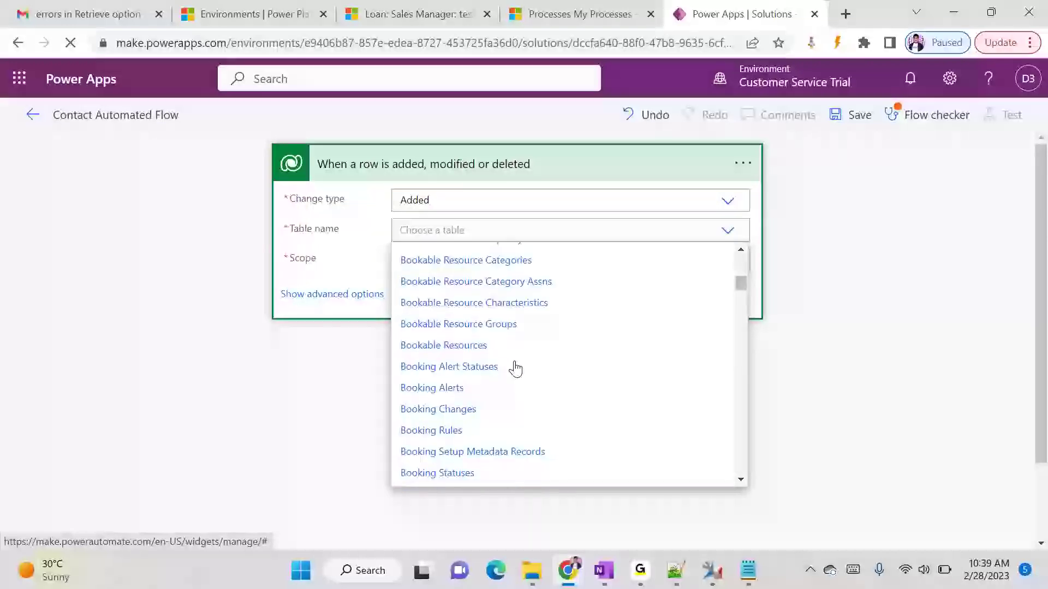
{"action": "scroll", "coordinate": [442, 375], "scroll_direction": "down", "scroll_amount": 10}
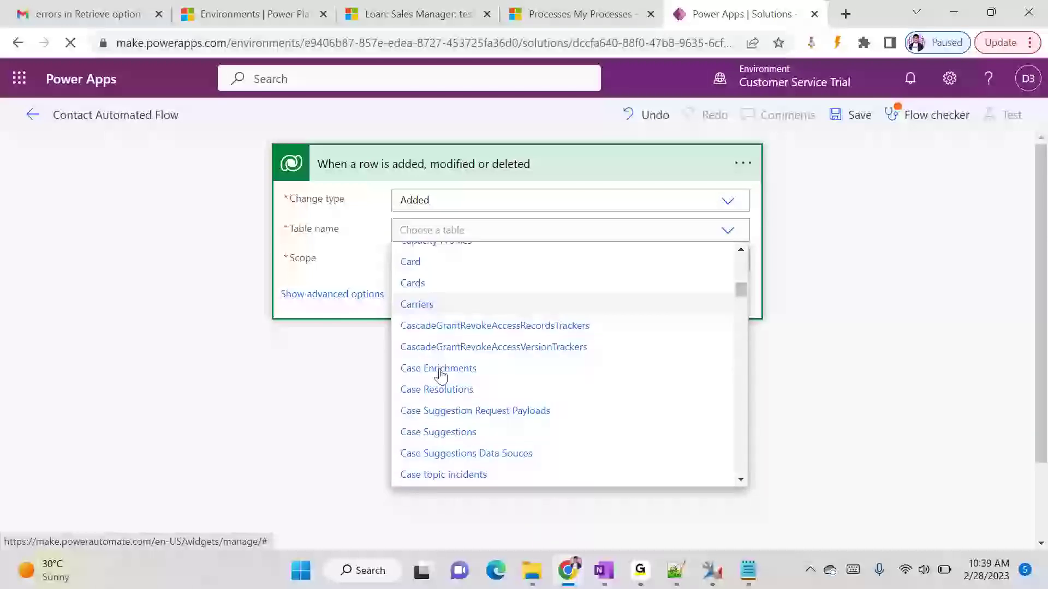
{"action": "scroll", "coordinate": [443, 378], "scroll_direction": "down", "scroll_amount": 10}
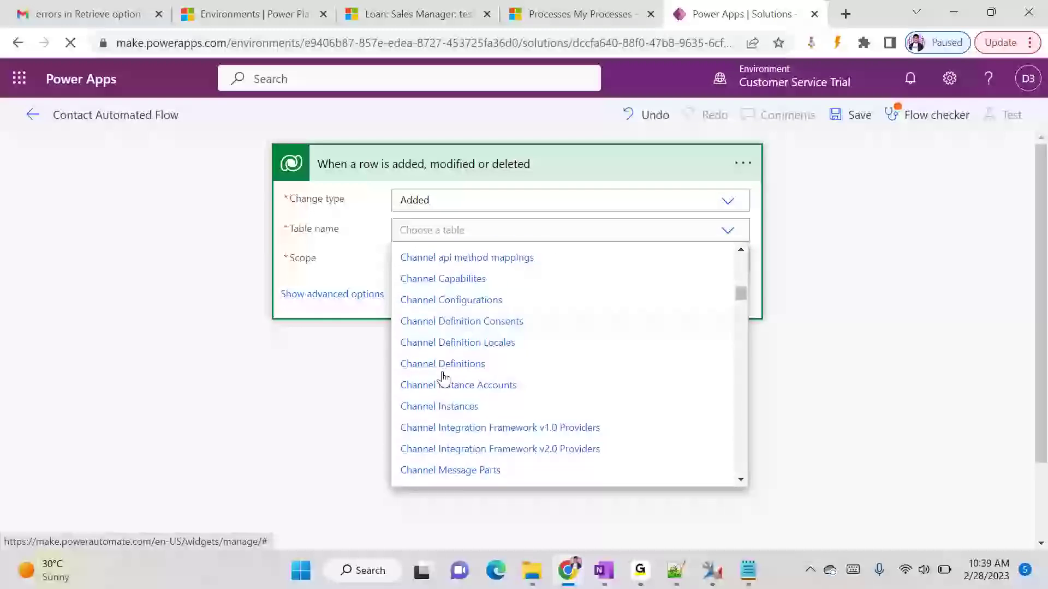
{"action": "scroll", "coordinate": [446, 376], "scroll_direction": "down", "scroll_amount": 10}
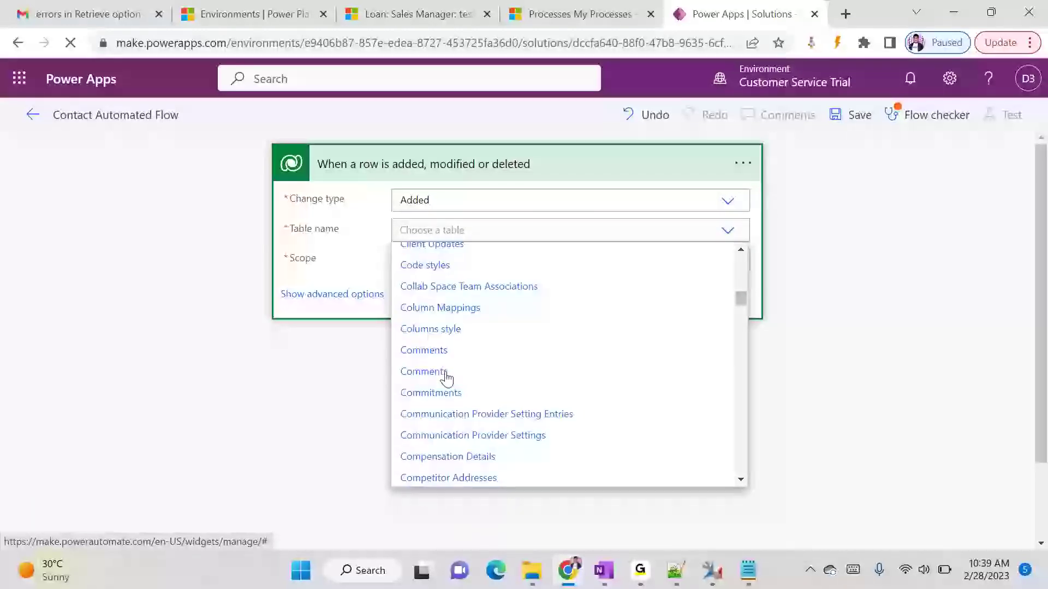
{"action": "scroll", "coordinate": [447, 376], "scroll_direction": "down", "scroll_amount": 5}
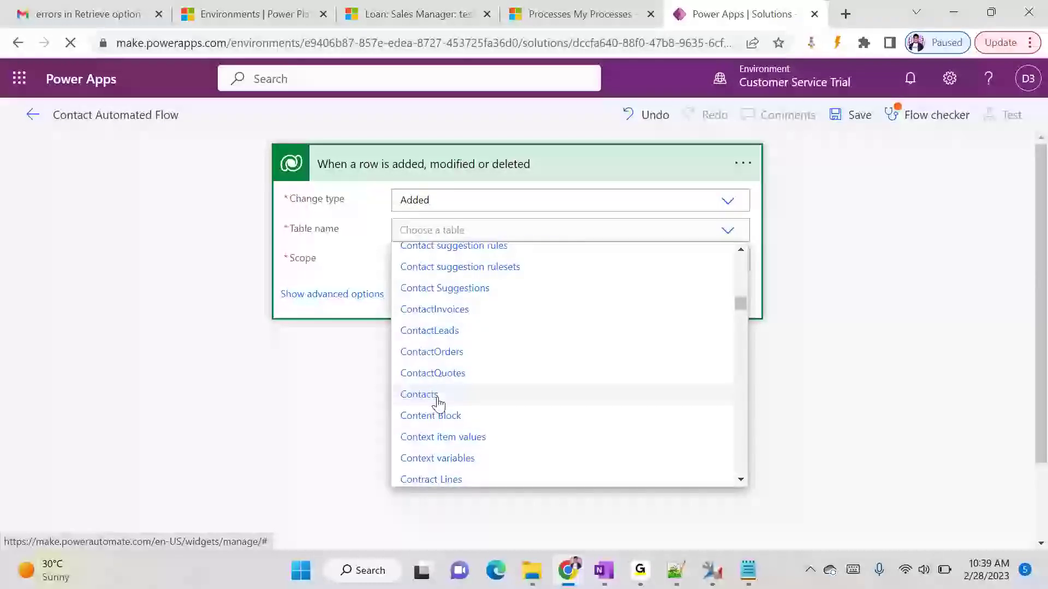
{"action": "left_click", "coordinate": [435, 397]}
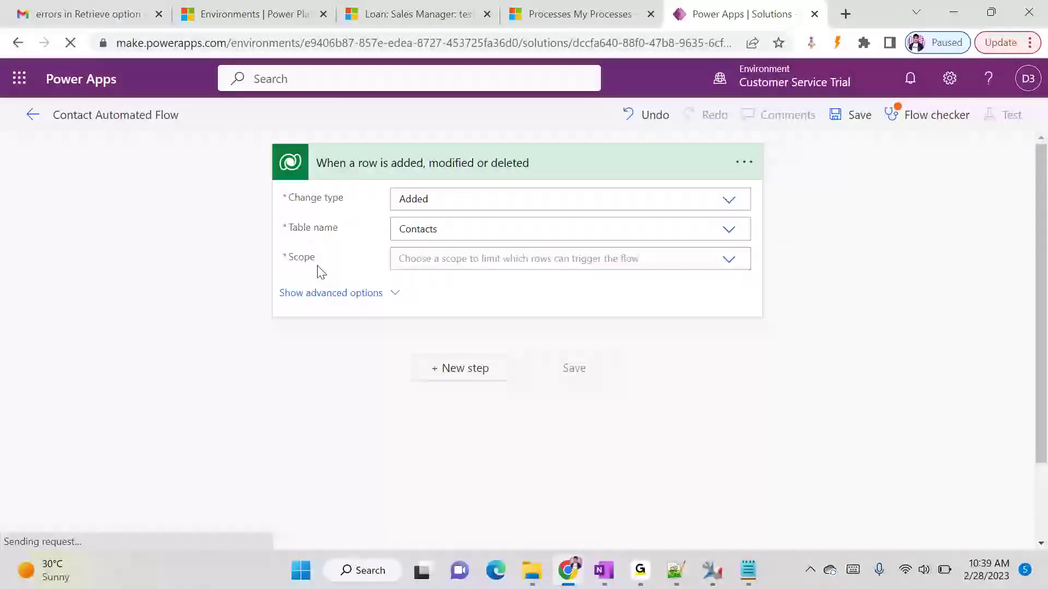
{"action": "left_click", "coordinate": [730, 260]}
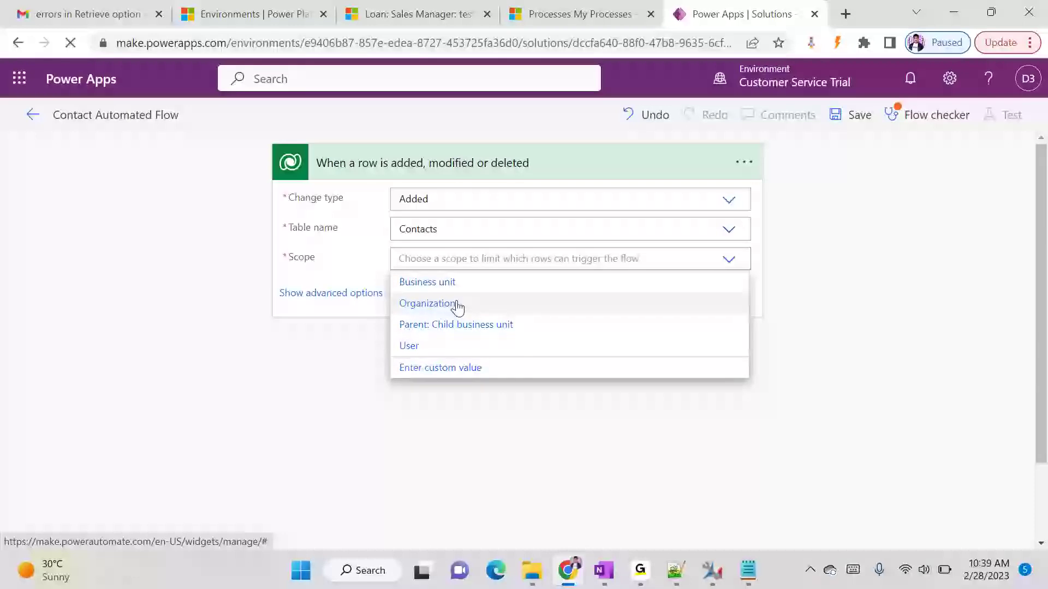
- Set the trigger Scope to Organization and inspect the Select columns and Filter rows fields
{"action": "left_click", "coordinate": [421, 307]}
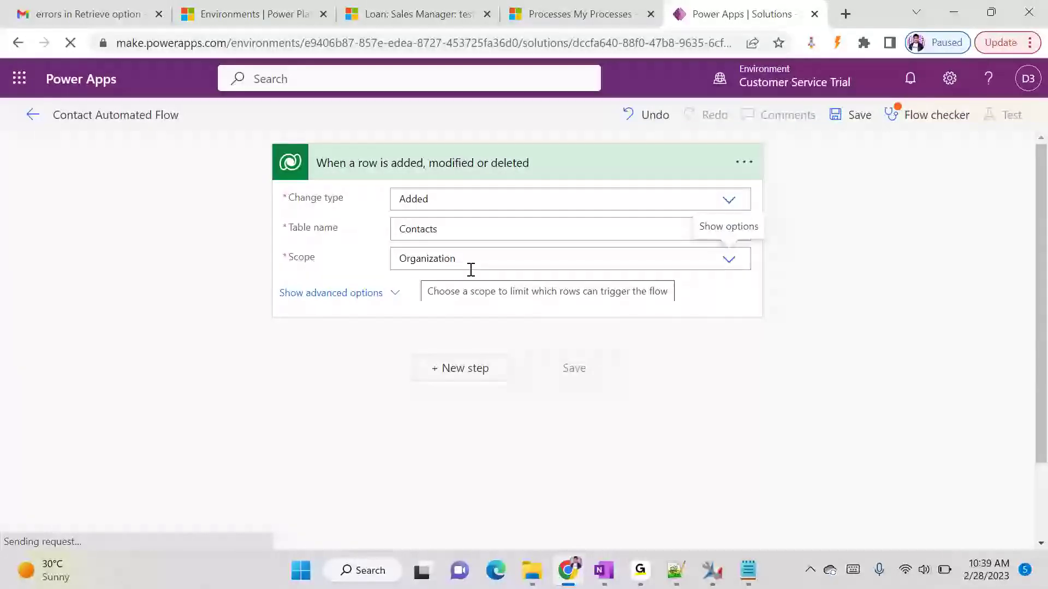
{"action": "left_click", "coordinate": [397, 294]}
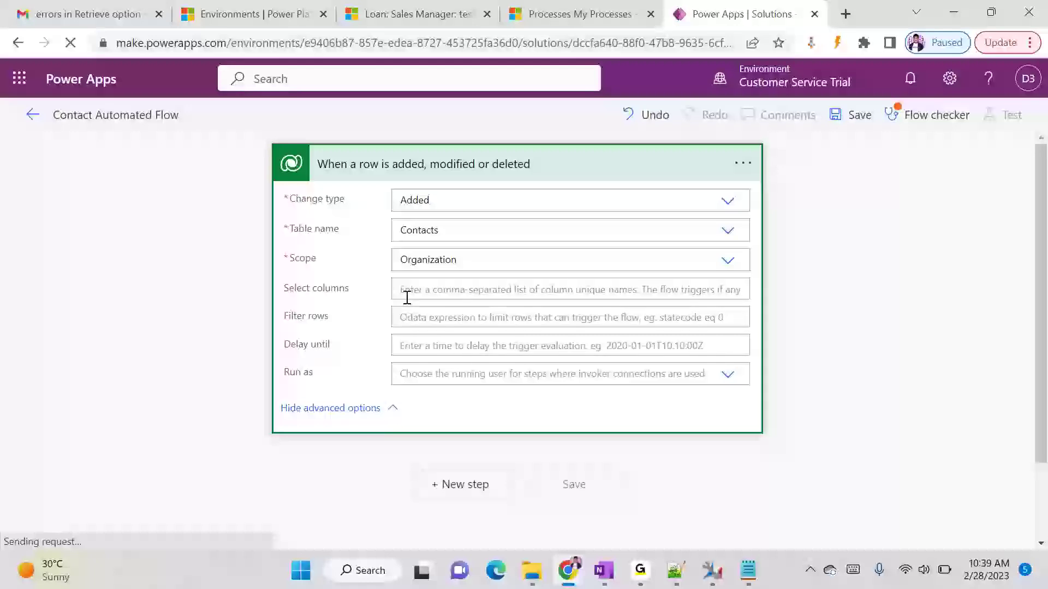
{"action": "left_click", "coordinate": [430, 293]}
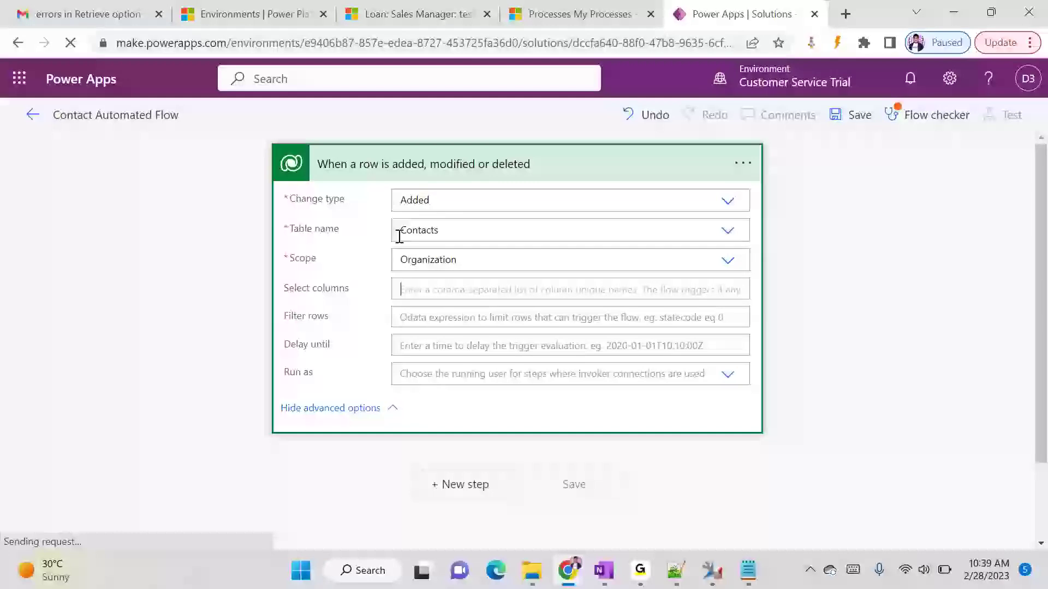
{"action": "left_click", "coordinate": [442, 312]}
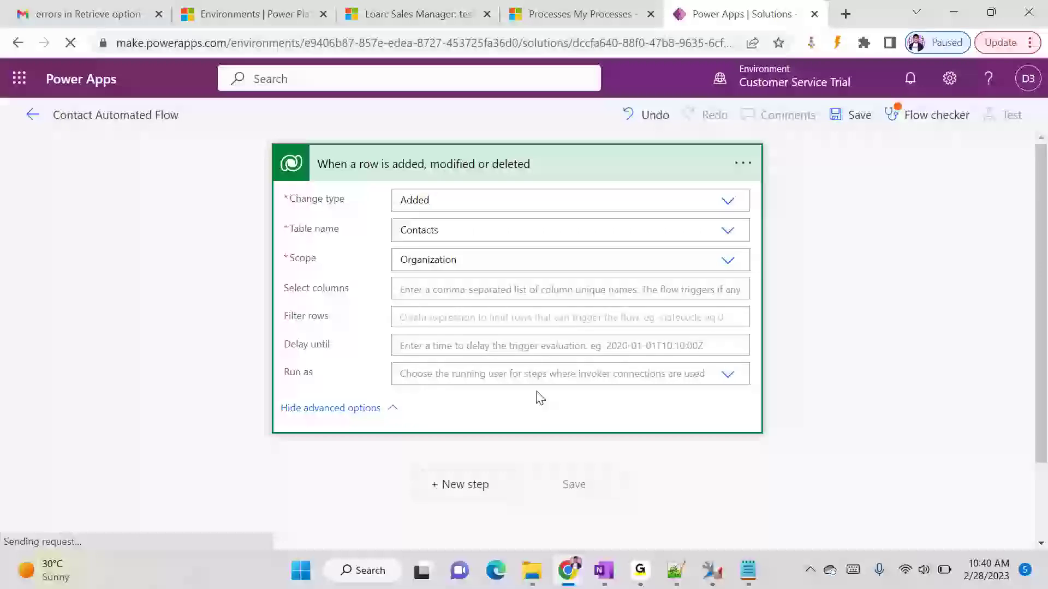
- Collapse the trigger card down to its header
{"action": "left_click", "coordinate": [538, 164]}
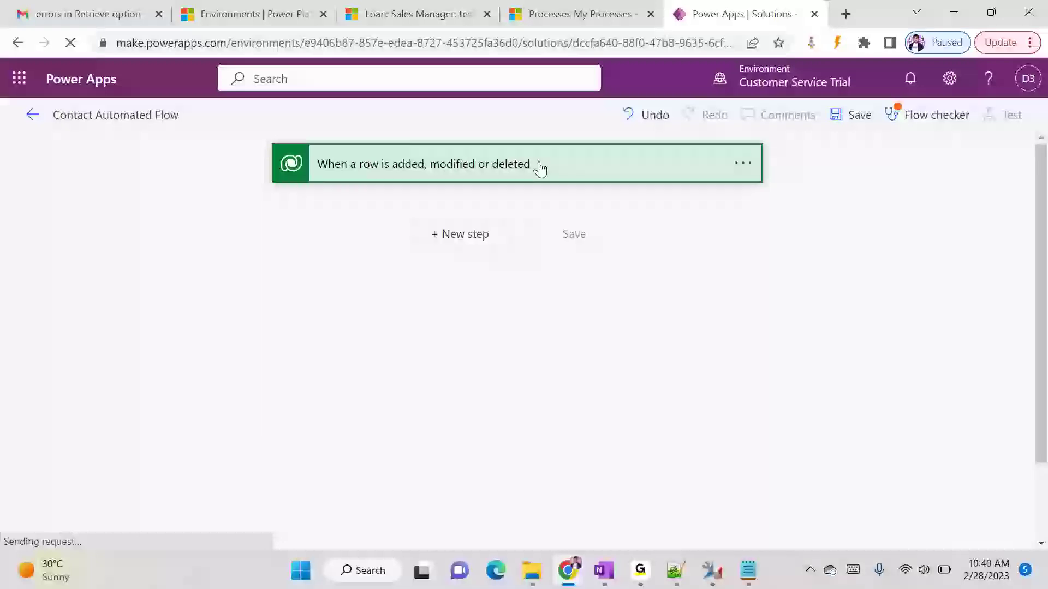
{"action": "left_click", "coordinate": [443, 164]}
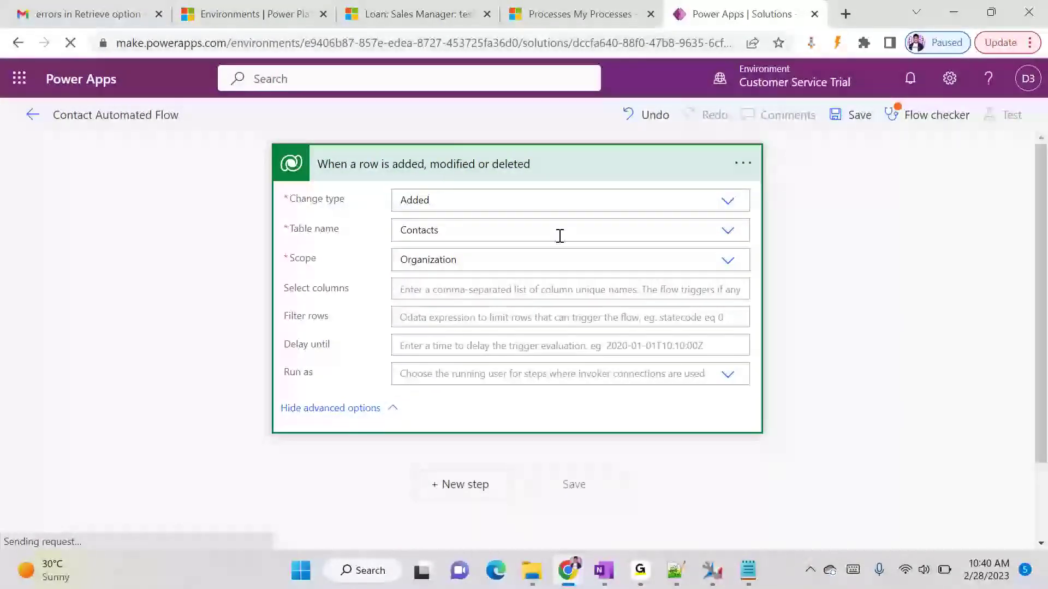
{"action": "left_click", "coordinate": [457, 165]}
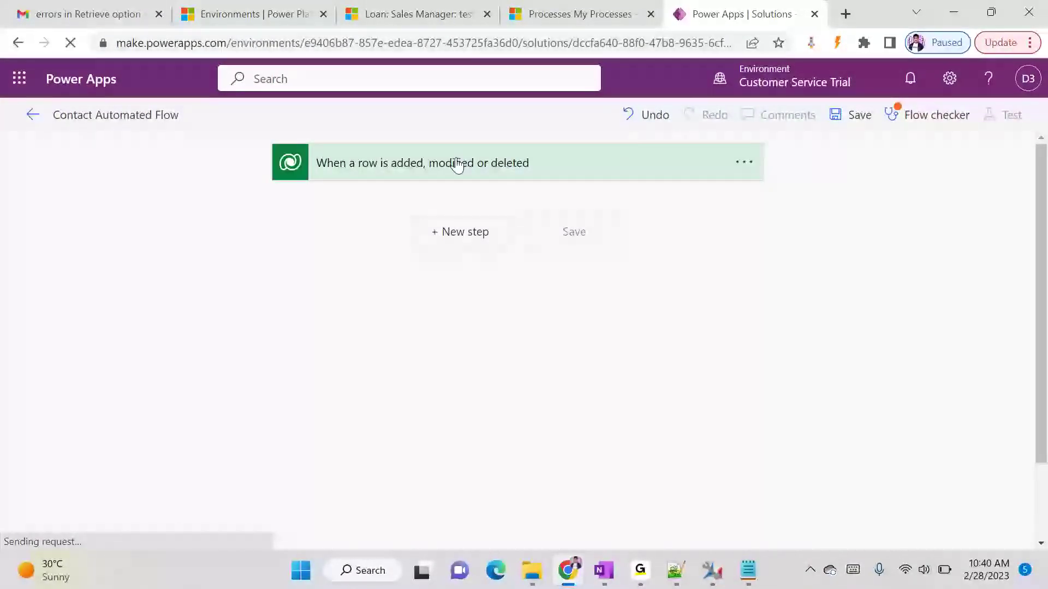
- Add a new step below the trigger and choose the Microsoft Dataverse connector
{"action": "left_click", "coordinate": [467, 246]}
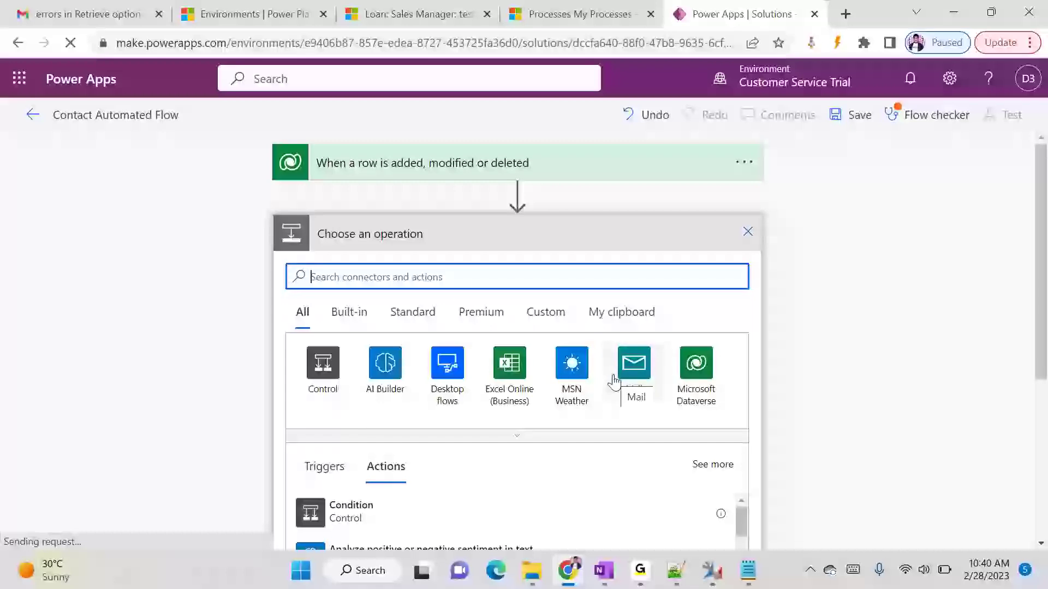
{"action": "left_click", "coordinate": [352, 319]}
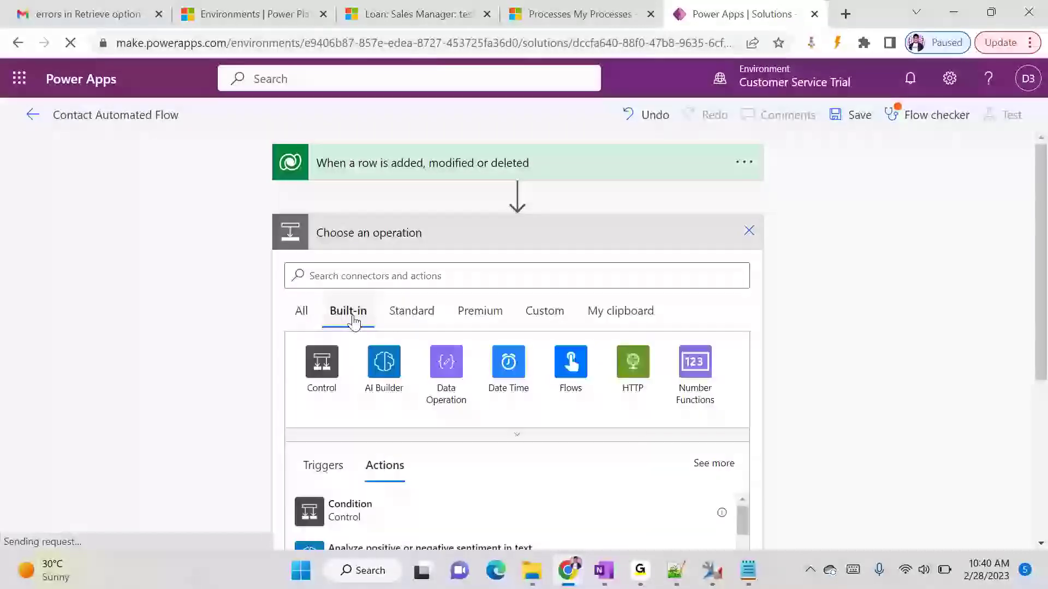
{"action": "left_click", "coordinate": [394, 323]}
{"action": "left_click", "coordinate": [461, 322]}
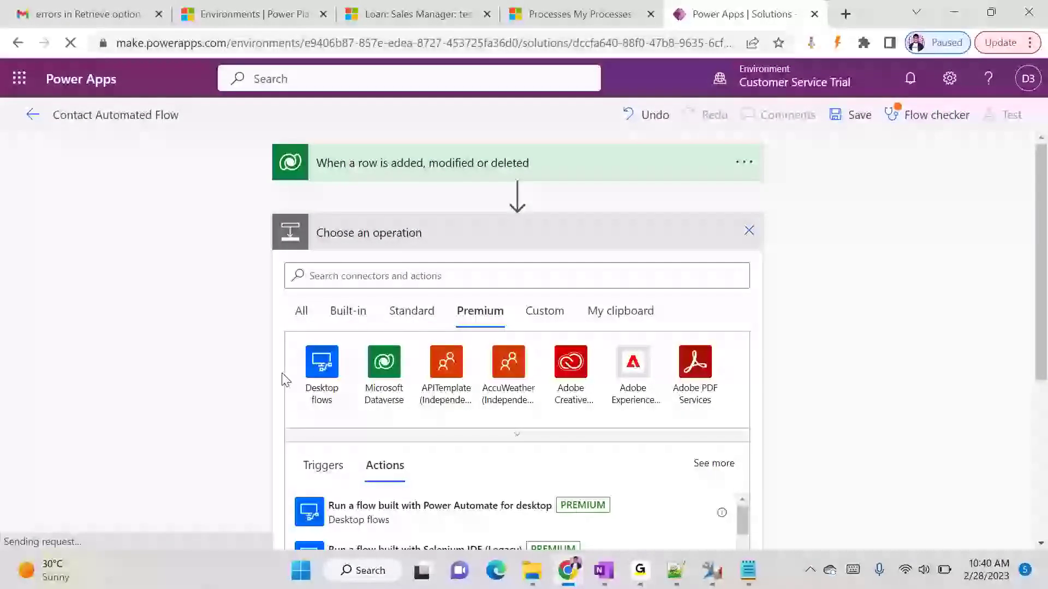
{"action": "left_click", "coordinate": [554, 319]}
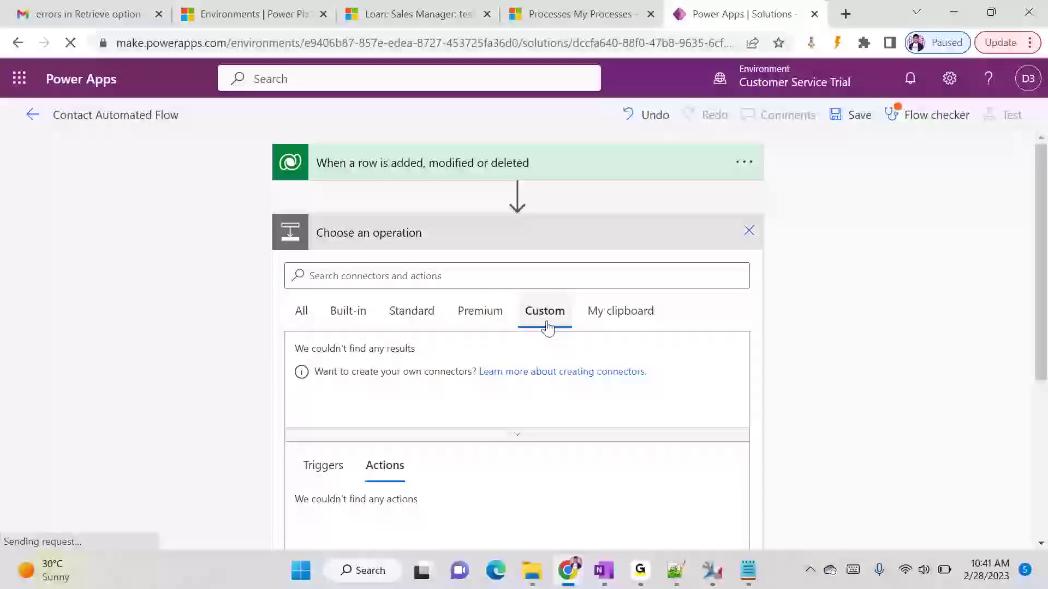
{"action": "left_click", "coordinate": [607, 317]}
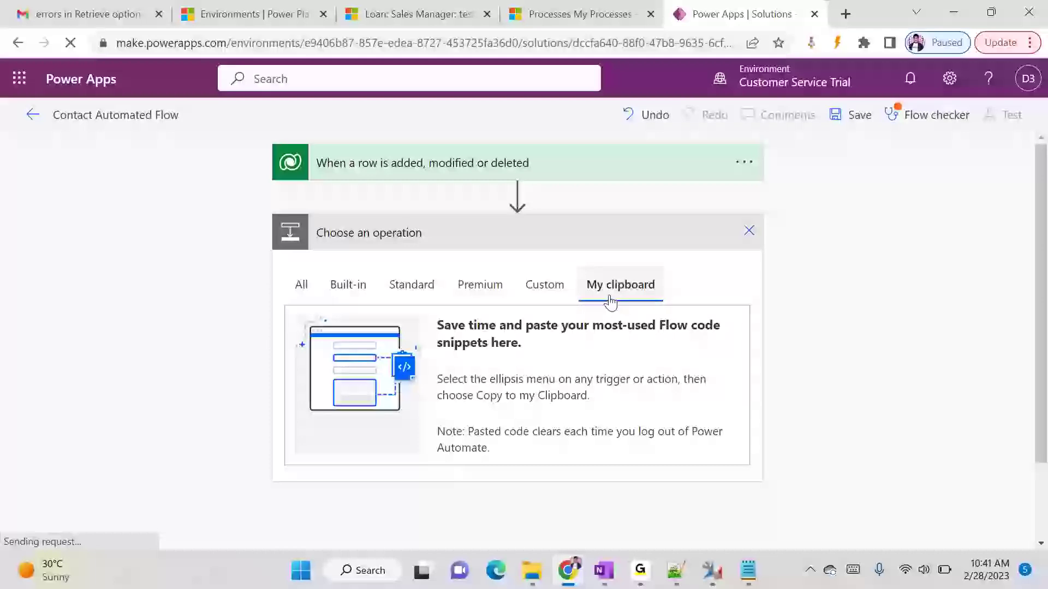
{"action": "left_click", "coordinate": [301, 285]}
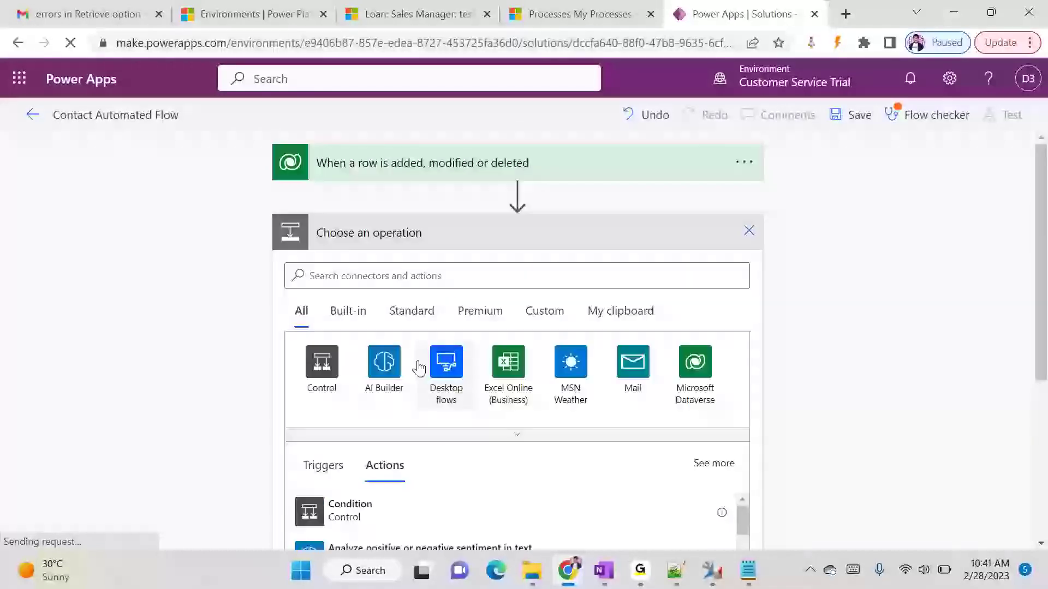
{"action": "left_click", "coordinate": [696, 361]}
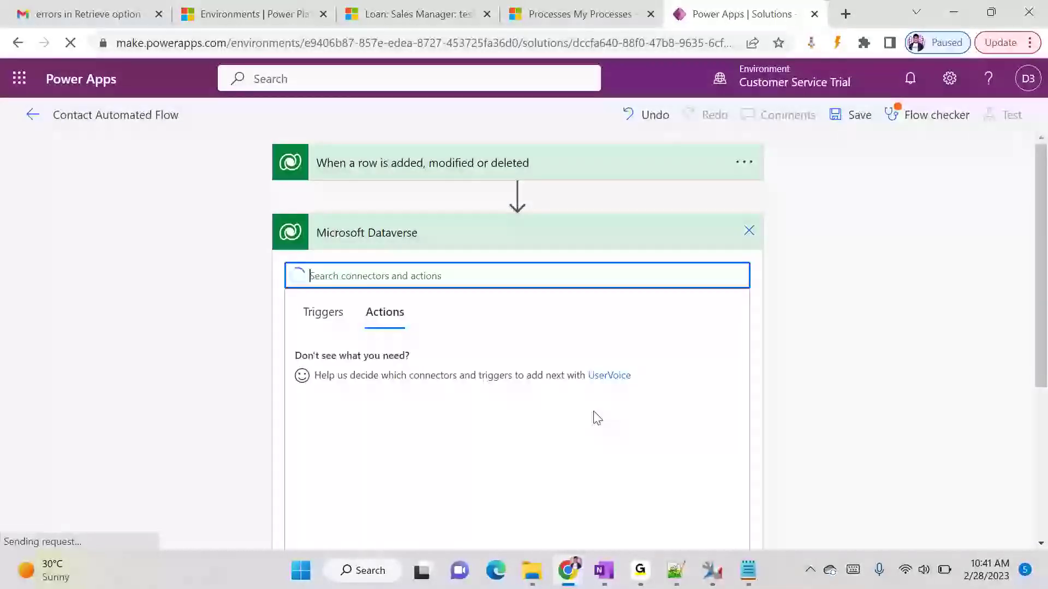
{"action": "scroll", "coordinate": [553, 415], "scroll_direction": "down", "scroll_amount": 2}
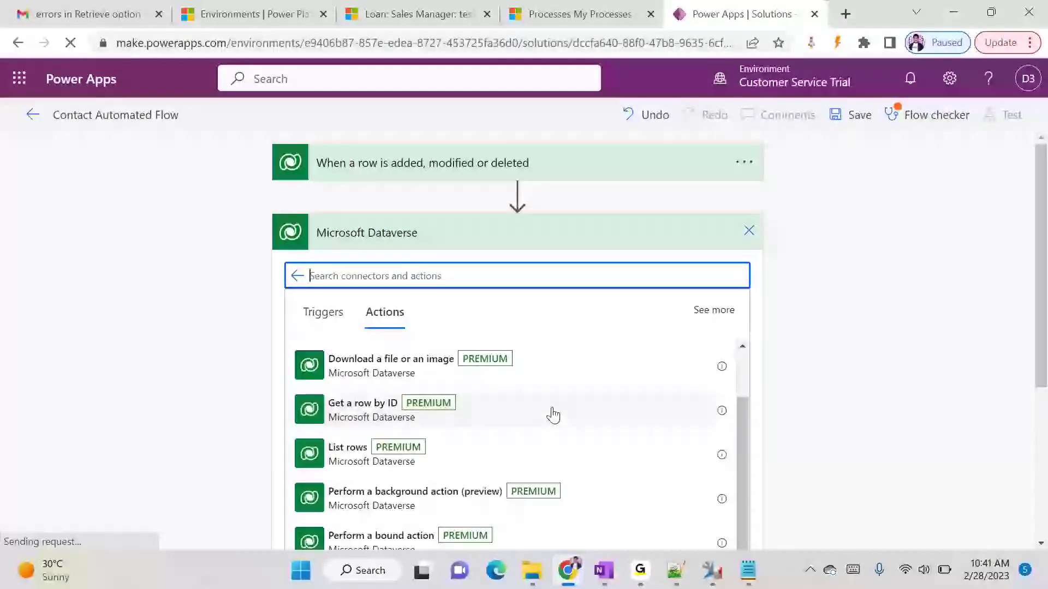
{"action": "scroll", "coordinate": [554, 418], "scroll_direction": "down", "scroll_amount": 3}
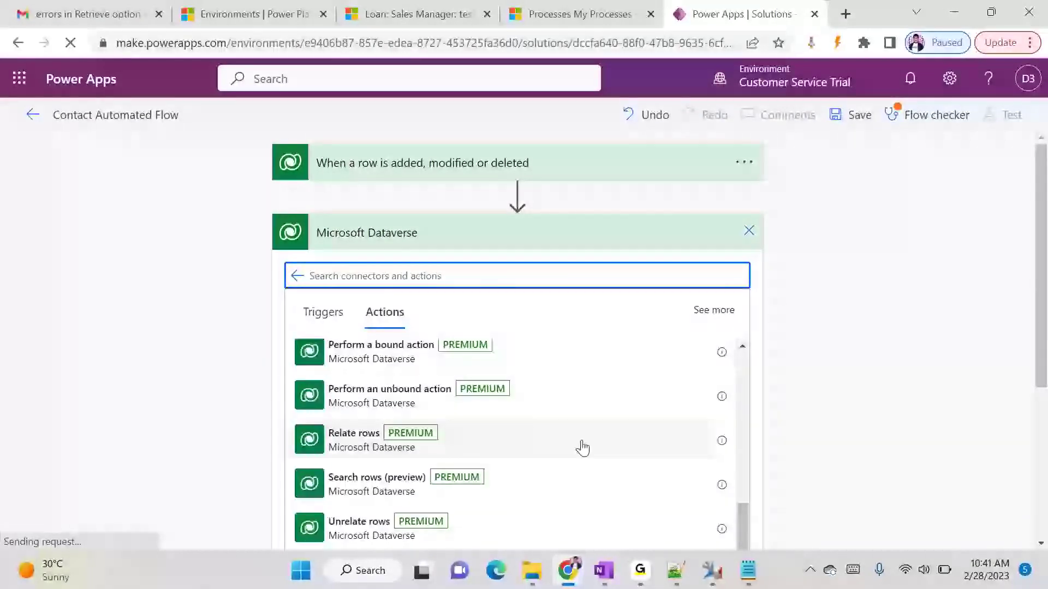
{"action": "scroll", "coordinate": [583, 448], "scroll_direction": "down", "scroll_amount": 3}
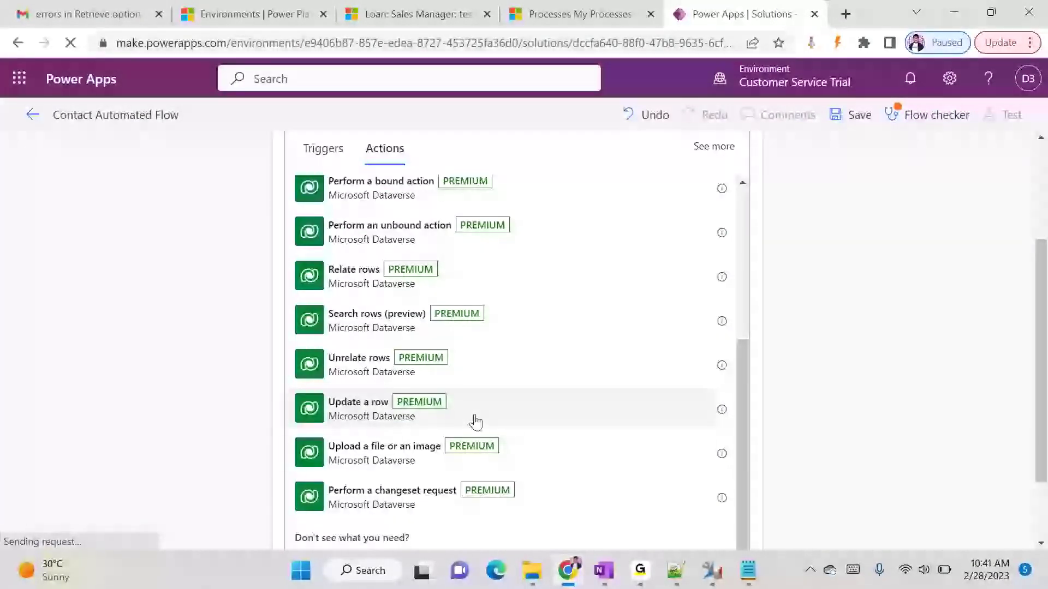
{"action": "scroll", "coordinate": [524, 419], "scroll_direction": "up", "scroll_amount": 5}
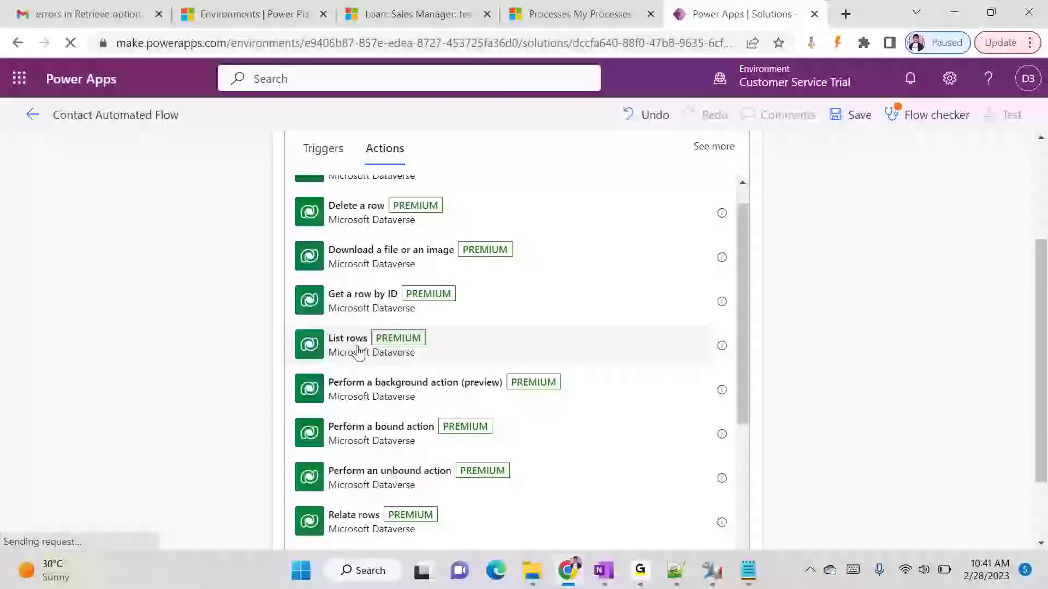
{"action": "scroll", "coordinate": [361, 352], "scroll_direction": "up", "scroll_amount": 1}
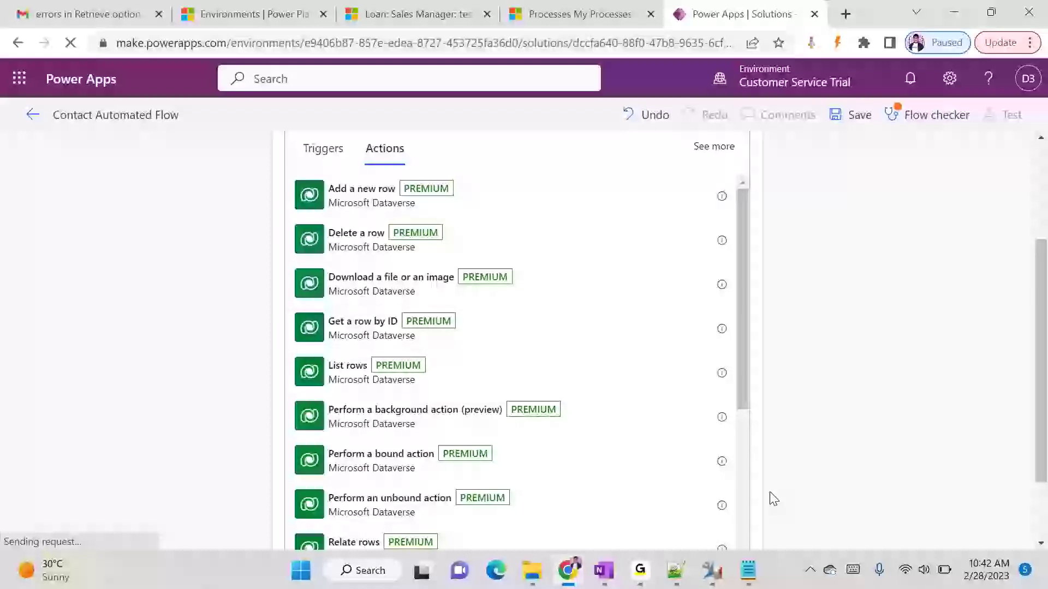
{"action": "left_click", "coordinate": [678, 579]}
{"action": "left_click", "coordinate": [393, 435]}
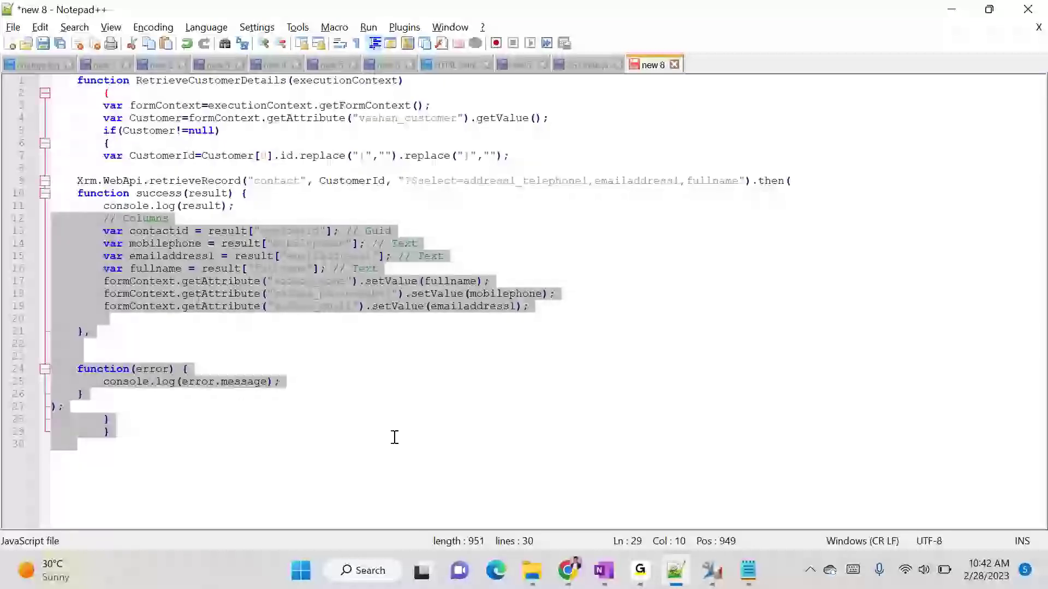
{"action": "double_click", "coordinate": [245, 80]}
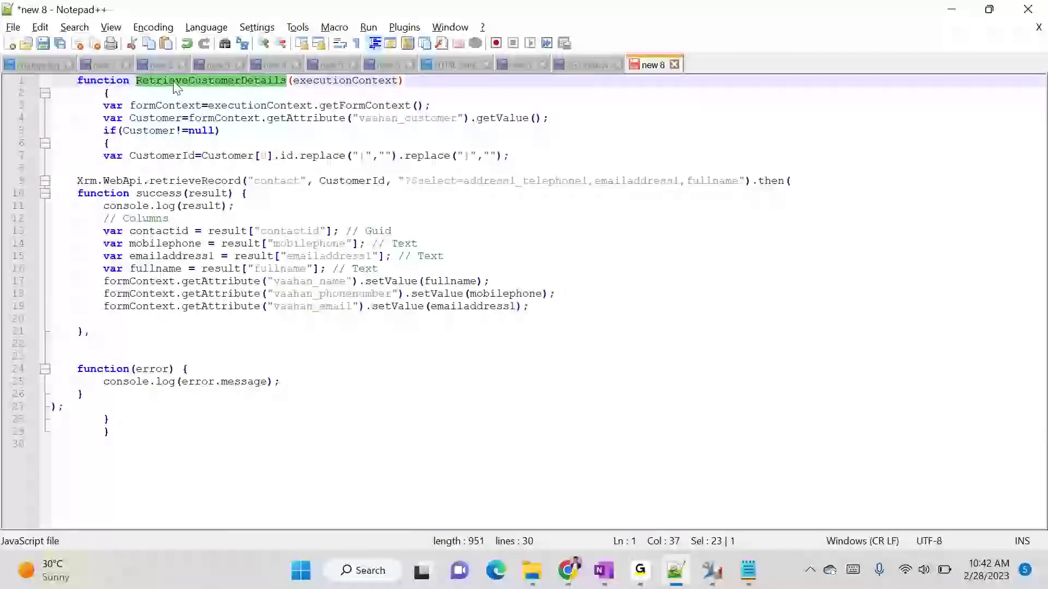
{"action": "double_click", "coordinate": [189, 180]}
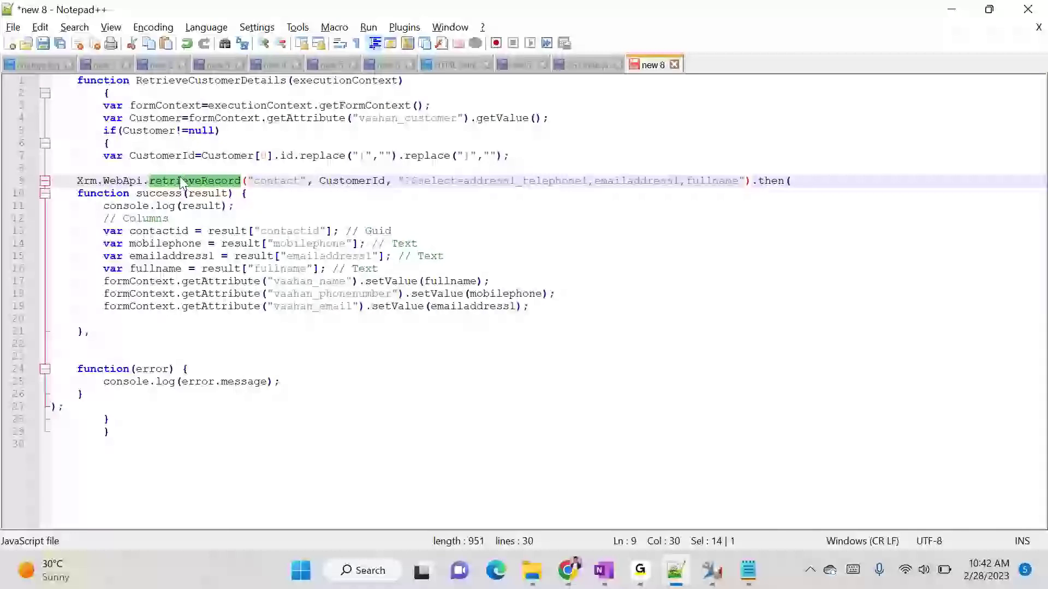
{"action": "left_click", "coordinate": [339, 180]}
{"action": "double_click", "coordinate": [349, 181]}
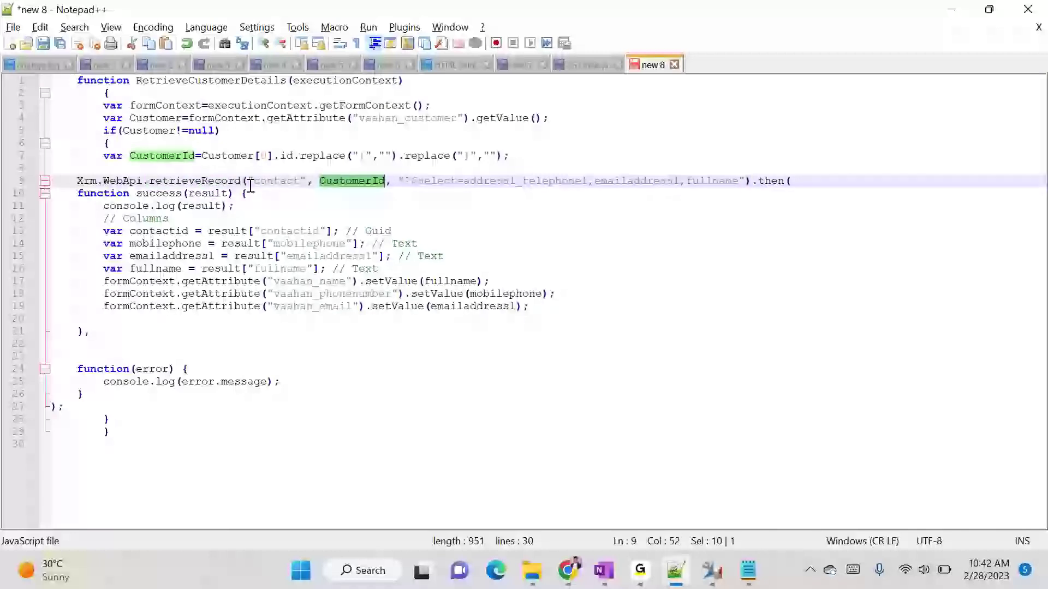
{"action": "double_click", "coordinate": [208, 181]}
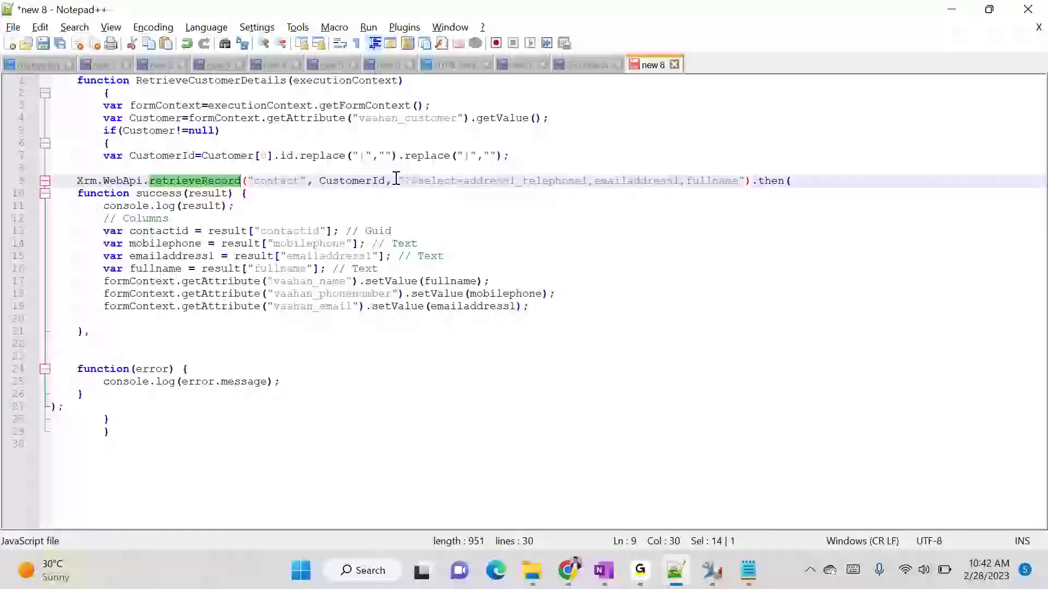
{"action": "double_click", "coordinate": [336, 180]}
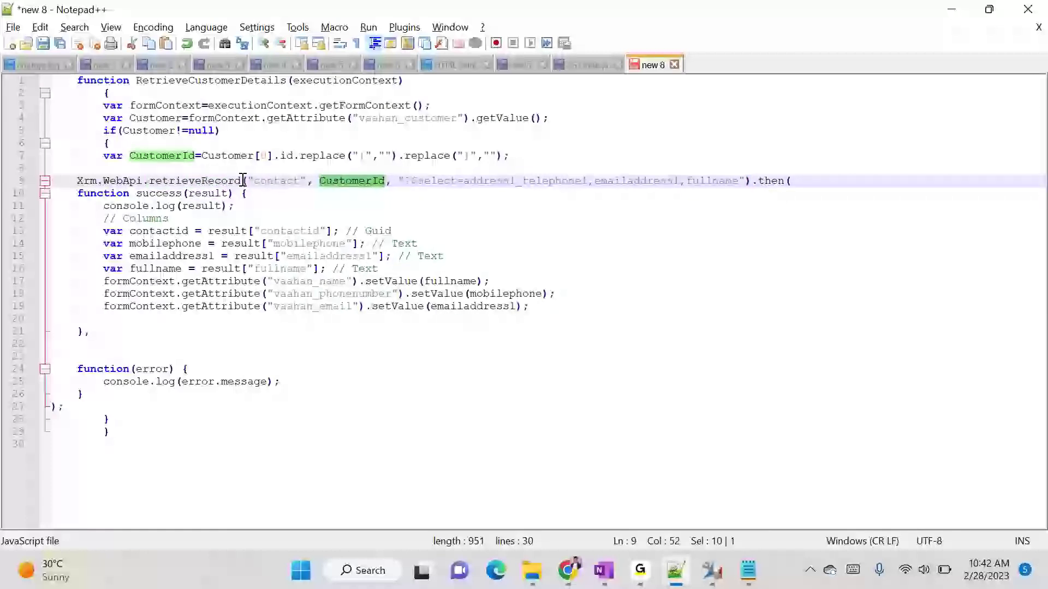
{"action": "left_click", "coordinate": [951, 10]}
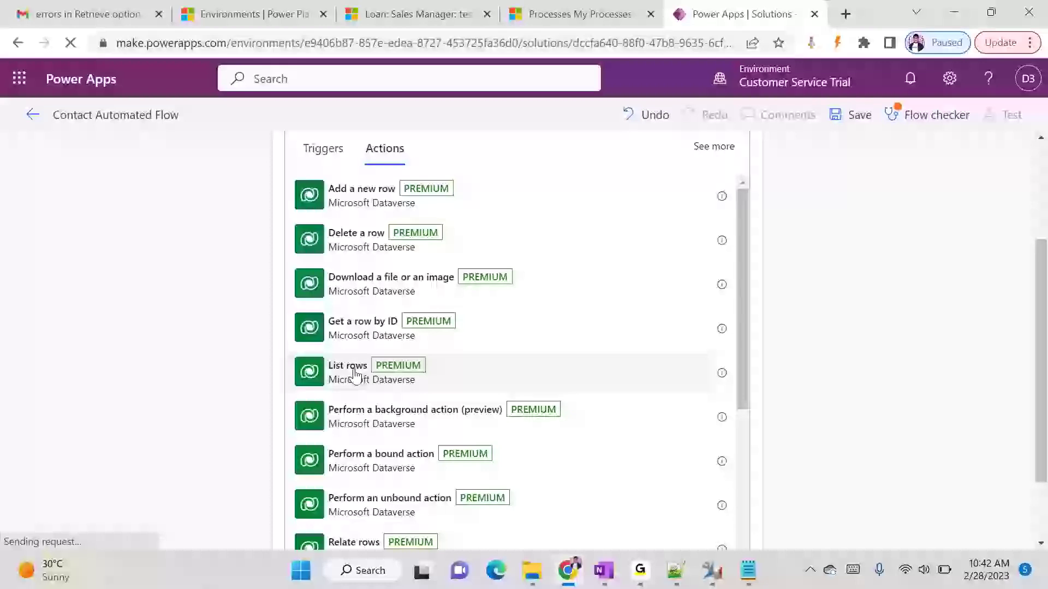
- Add the Dataverse 'Update a row' action as the flow's new step
{"action": "scroll", "coordinate": [415, 382], "scroll_direction": "down", "scroll_amount": 3}
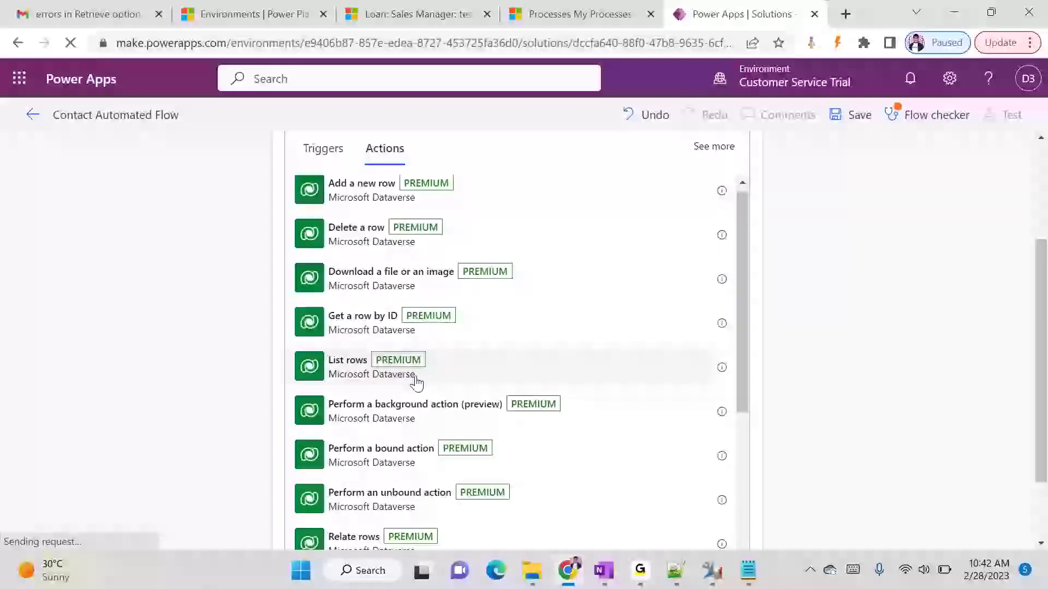
{"action": "scroll", "coordinate": [416, 382], "scroll_direction": "down", "scroll_amount": 2}
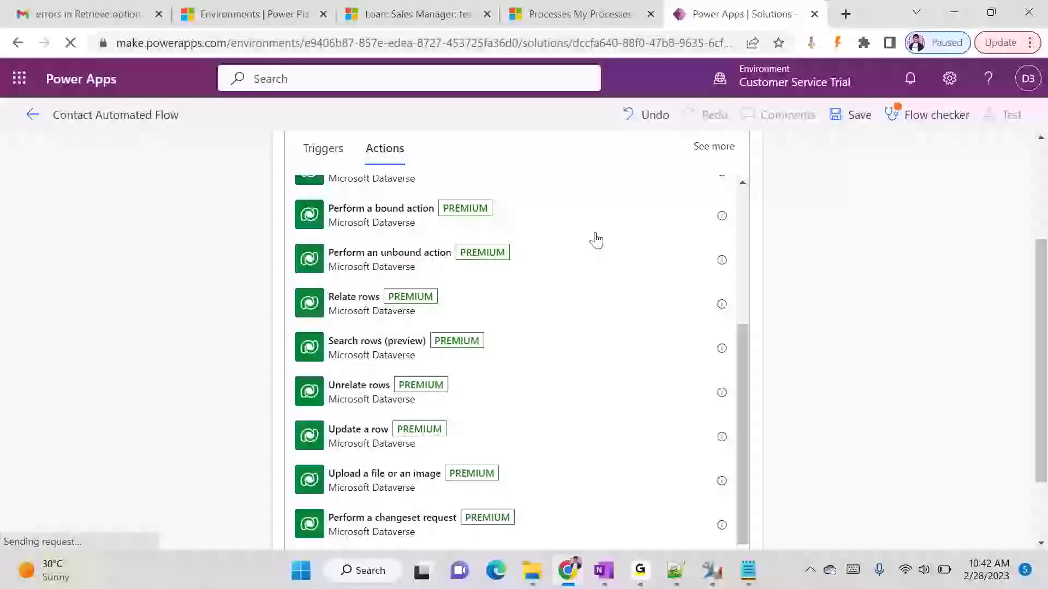
{"action": "mouse_move", "coordinate": [640, 565]}
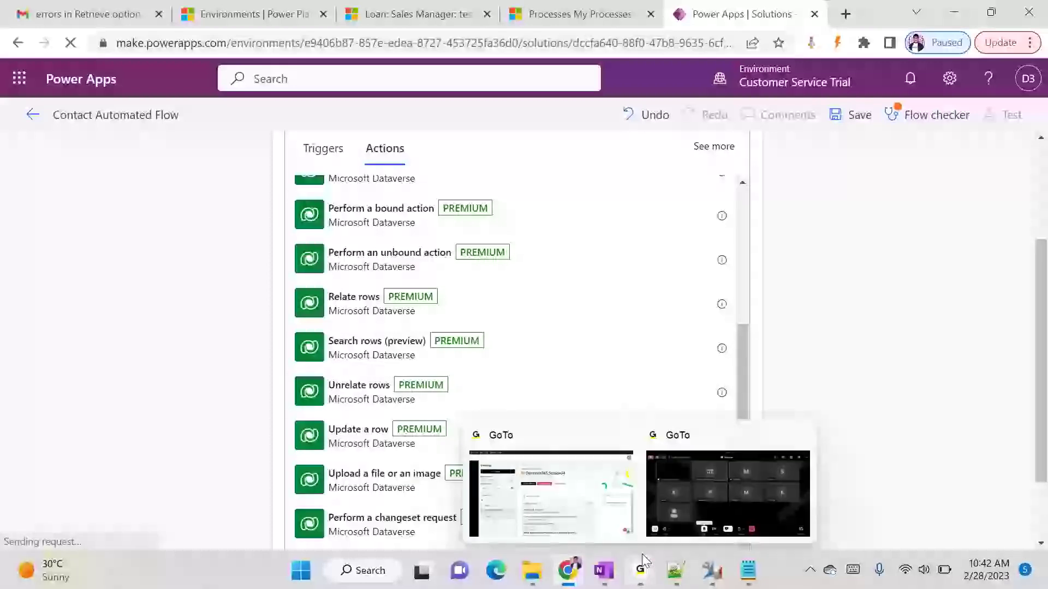
{"action": "left_click", "coordinate": [696, 488]}
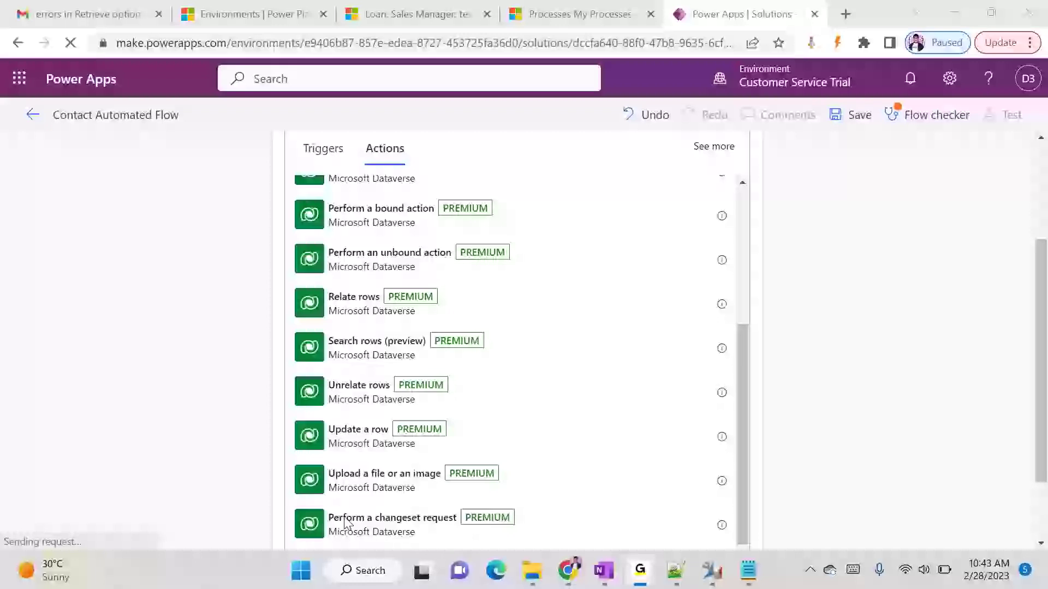
{"action": "left_click", "coordinate": [953, 24]}
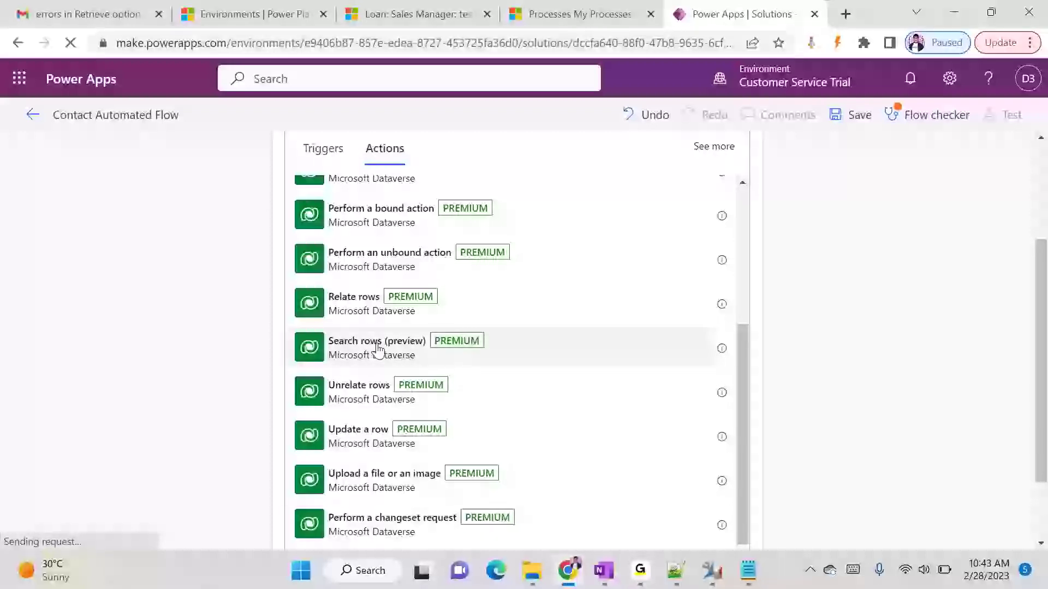
{"action": "scroll", "coordinate": [371, 297], "scroll_direction": "down", "scroll_amount": 2}
{"action": "scroll", "coordinate": [514, 449], "scroll_direction": "up", "scroll_amount": 3}
{"action": "scroll", "coordinate": [491, 442], "scroll_direction": "down", "scroll_amount": 3}
{"action": "left_click", "coordinate": [349, 325]}
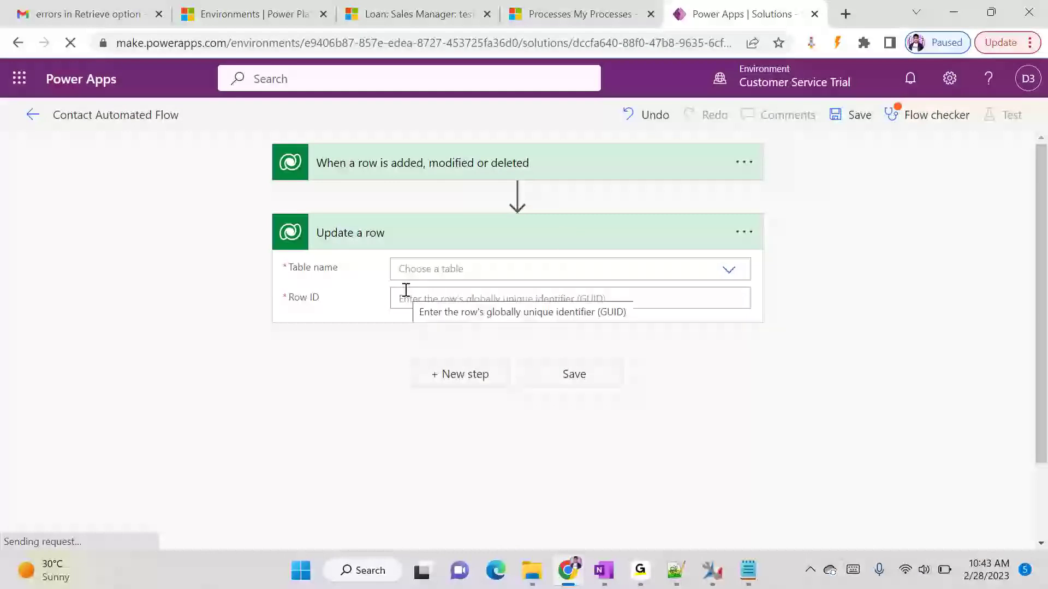
- Set the Update a row step's Table name to Contacts
{"action": "left_click", "coordinate": [726, 271]}
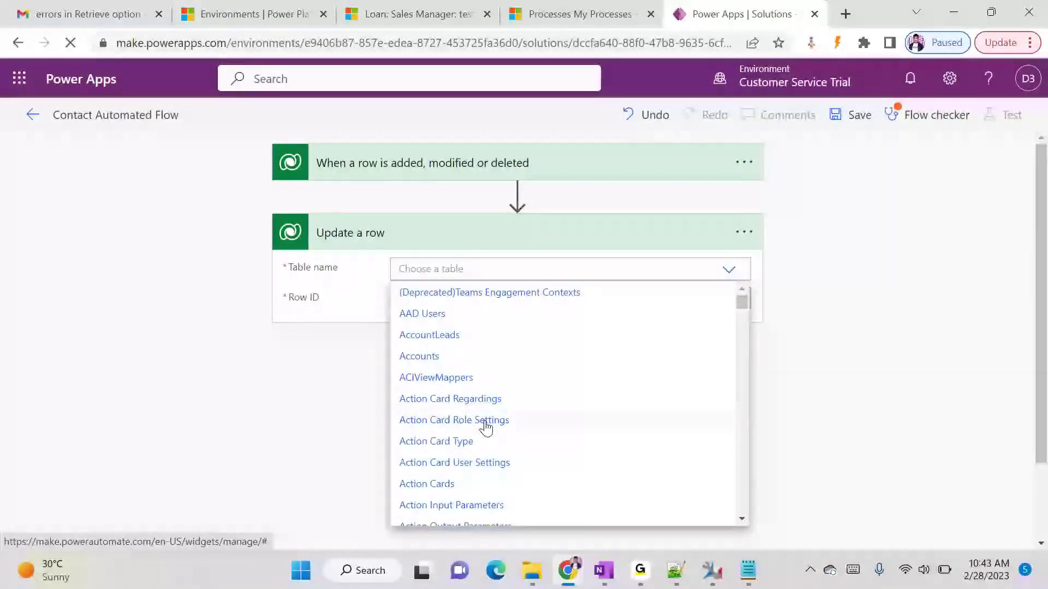
{"action": "scroll", "coordinate": [484, 426], "scroll_direction": "down", "scroll_amount": 5}
{"action": "scroll", "coordinate": [484, 426], "scroll_direction": "down", "scroll_amount": 20}
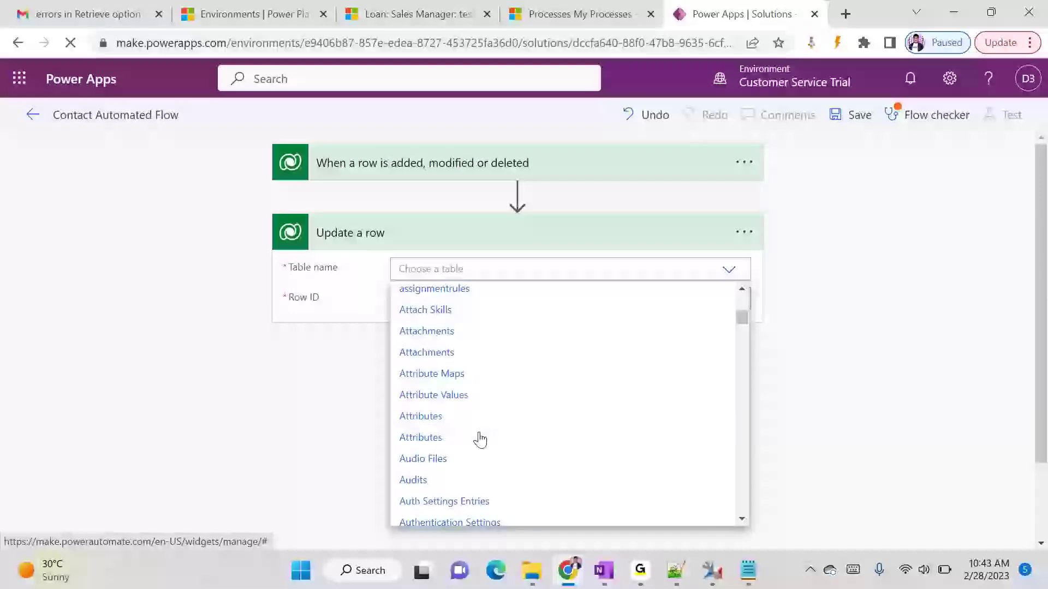
{"action": "scroll", "coordinate": [479, 439], "scroll_direction": "down", "scroll_amount": 20}
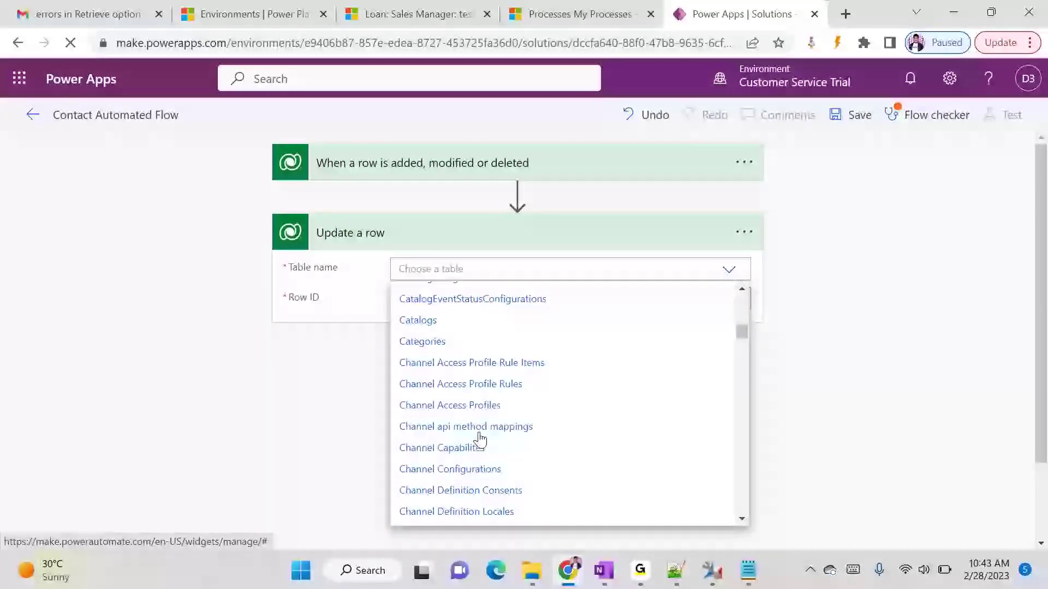
{"action": "scroll", "coordinate": [479, 439], "scroll_direction": "up", "scroll_amount": 8}
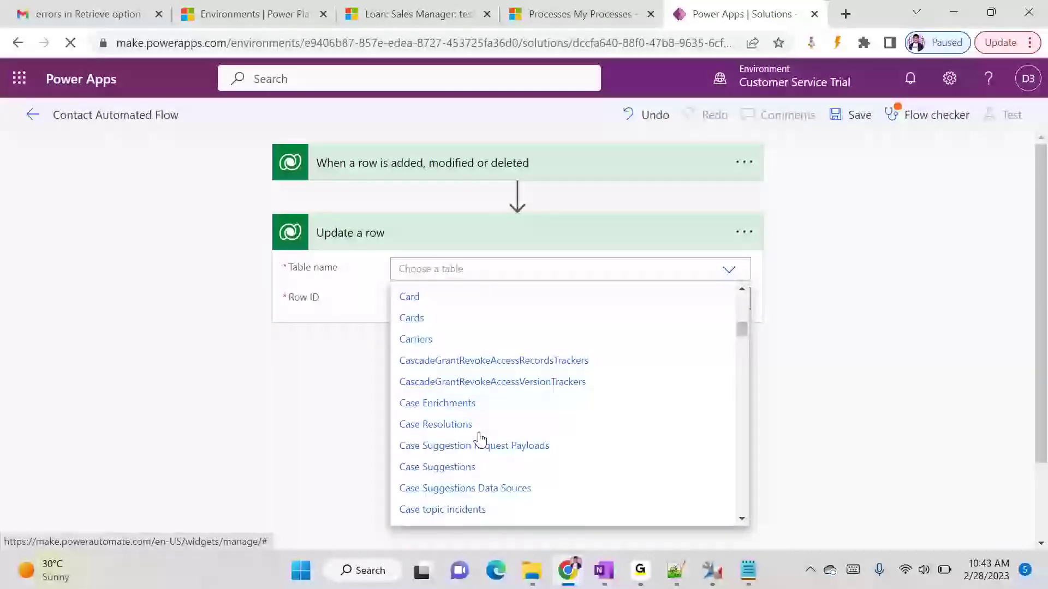
{"action": "scroll", "coordinate": [480, 439], "scroll_direction": "up", "scroll_amount": 6}
{"action": "scroll", "coordinate": [479, 439], "scroll_direction": "down", "scroll_amount": 8}
{"action": "scroll", "coordinate": [479, 439], "scroll_direction": "down", "scroll_amount": 4}
{"action": "scroll", "coordinate": [454, 439], "scroll_direction": "down", "scroll_amount": 8}
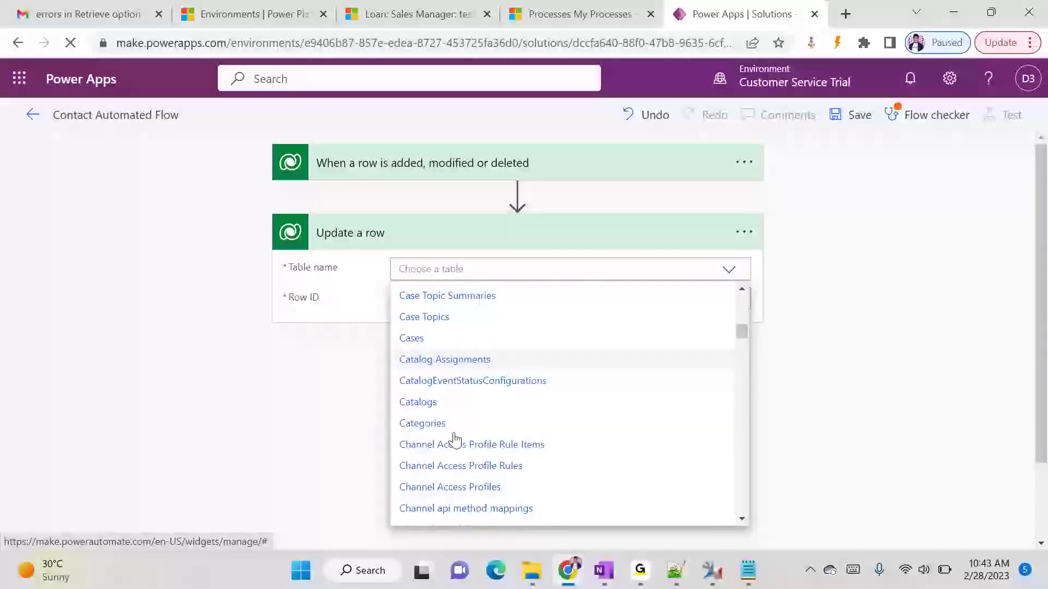
{"action": "scroll", "coordinate": [454, 439], "scroll_direction": "down", "scroll_amount": 4}
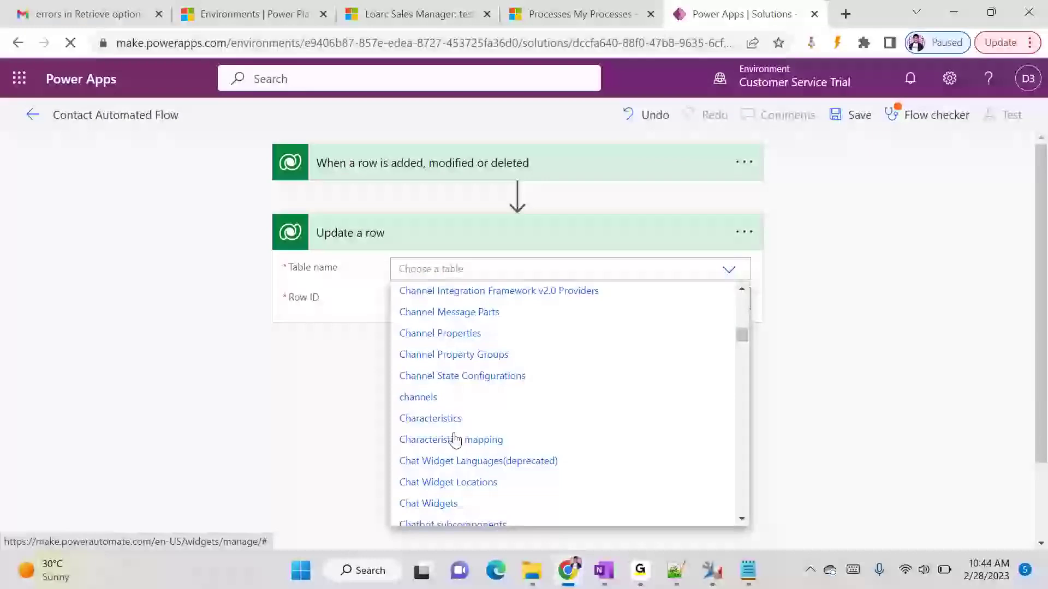
{"action": "scroll", "coordinate": [455, 440], "scroll_direction": "up", "scroll_amount": 4}
{"action": "scroll", "coordinate": [455, 439], "scroll_direction": "down", "scroll_amount": 2}
{"action": "scroll", "coordinate": [454, 440], "scroll_direction": "down", "scroll_amount": 12}
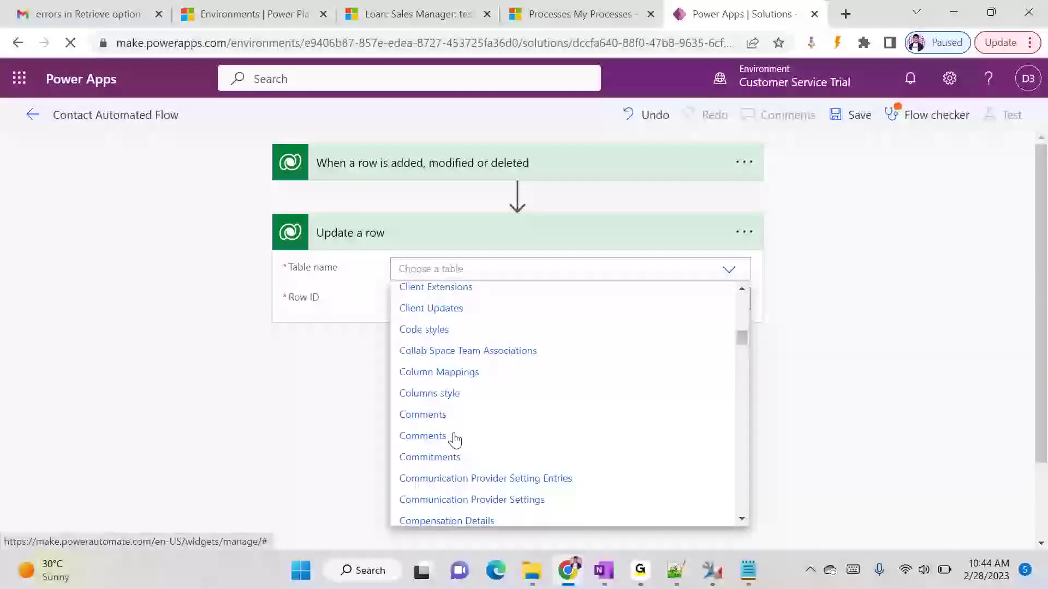
{"action": "scroll", "coordinate": [455, 439], "scroll_direction": "down", "scroll_amount": 6}
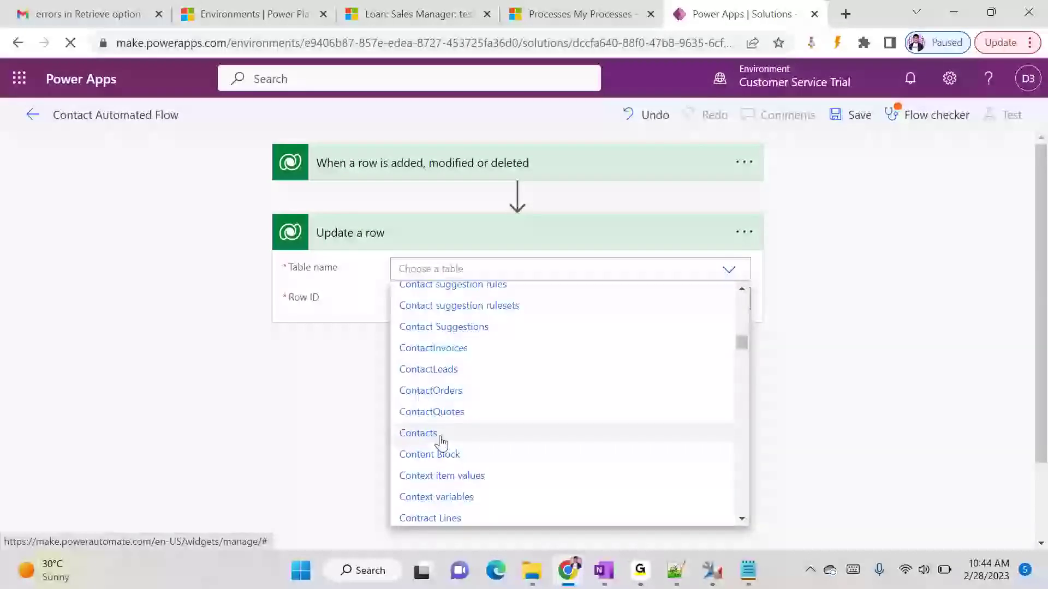
{"action": "left_click", "coordinate": [452, 436]}
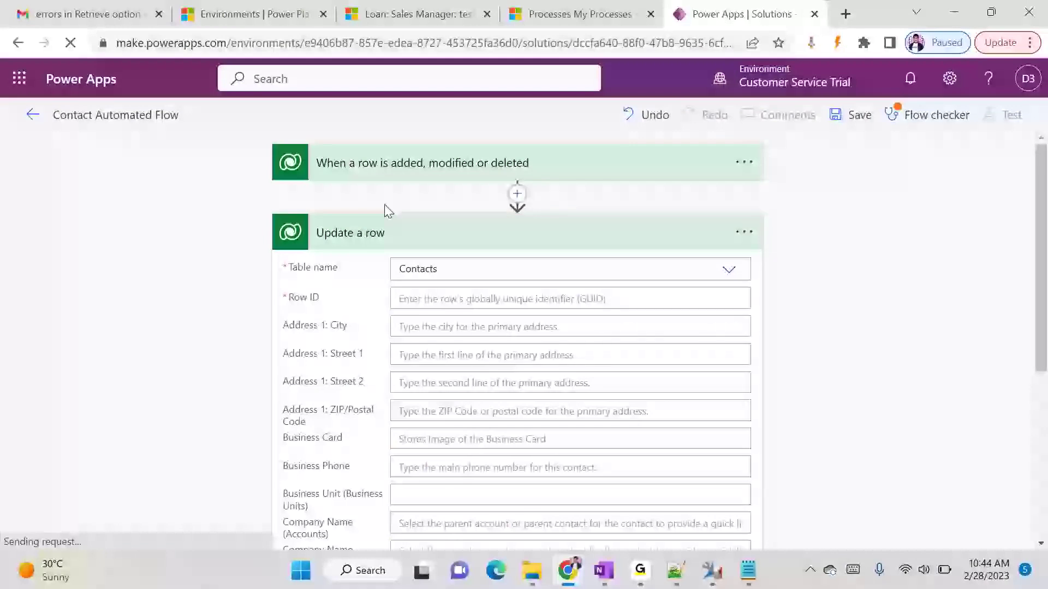
{"action": "left_click", "coordinate": [446, 175]}
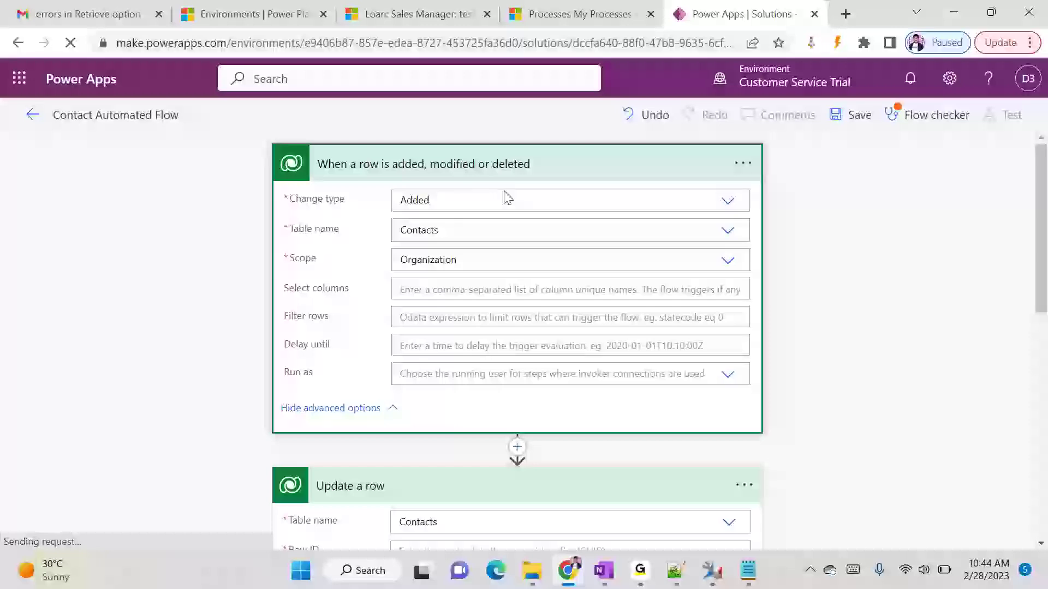
{"action": "scroll", "coordinate": [684, 306], "scroll_direction": "down", "scroll_amount": 5}
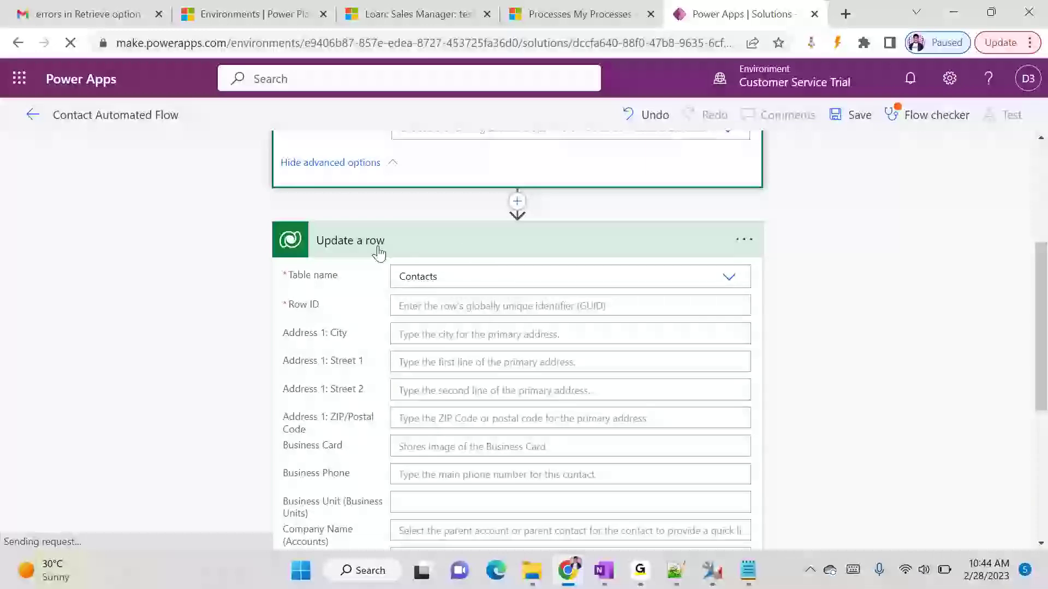
{"action": "scroll", "coordinate": [491, 300], "scroll_direction": "up", "scroll_amount": 3}
{"action": "scroll", "coordinate": [491, 300], "scroll_direction": "up", "scroll_amount": 2}
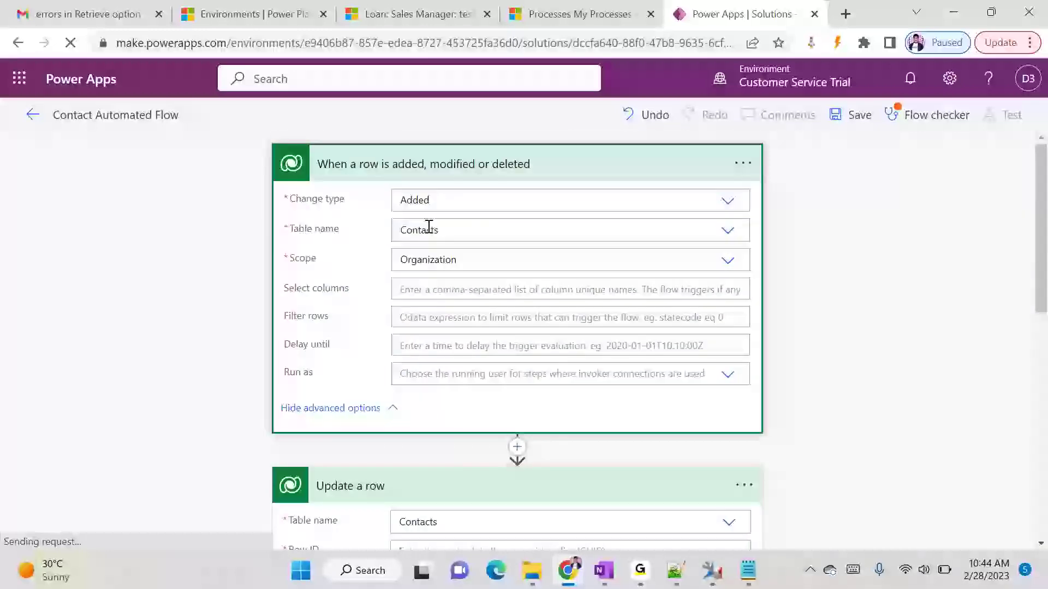
{"action": "left_click", "coordinate": [474, 170]}
{"action": "scroll", "coordinate": [451, 203], "scroll_direction": "down", "scroll_amount": 3}
{"action": "scroll", "coordinate": [436, 218], "scroll_direction": "up", "scroll_amount": 2}
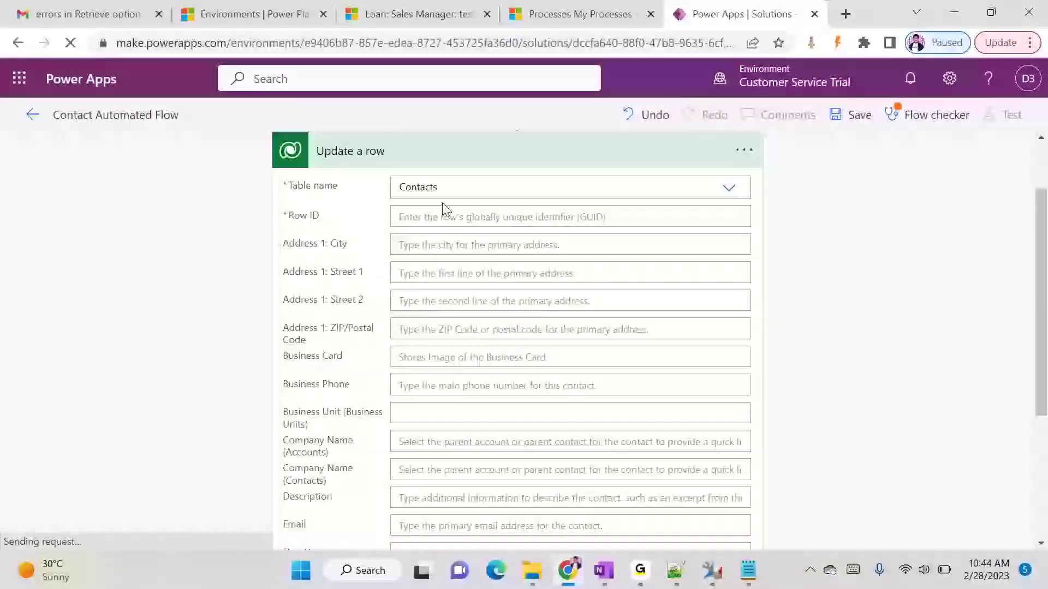
- Check the Row ID dynamic content options, then open Dynamics 365's Contacts list
{"action": "left_click", "coordinate": [428, 224]}
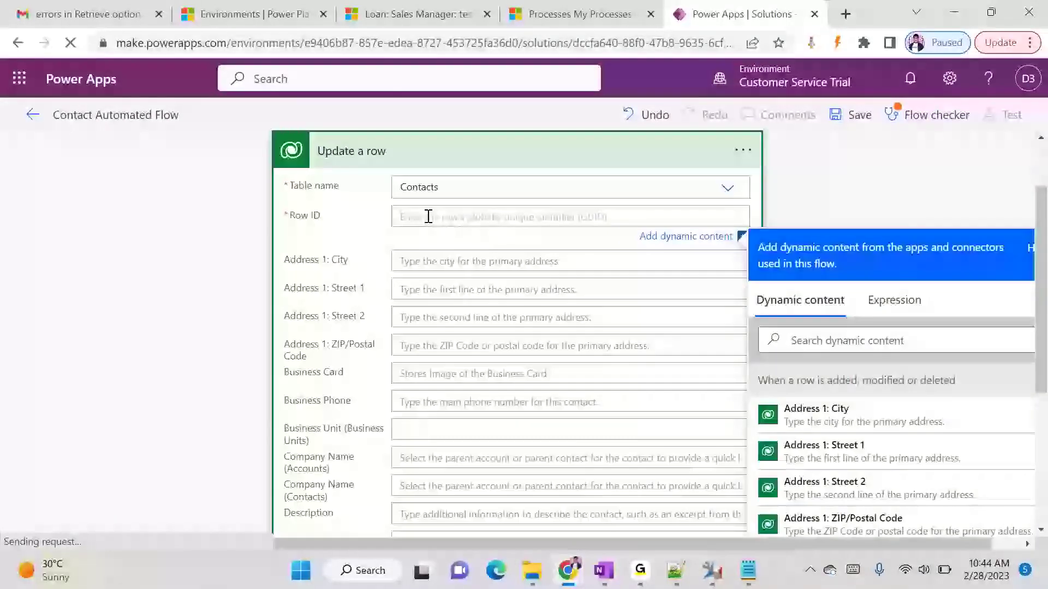
{"action": "left_click", "coordinate": [824, 250]}
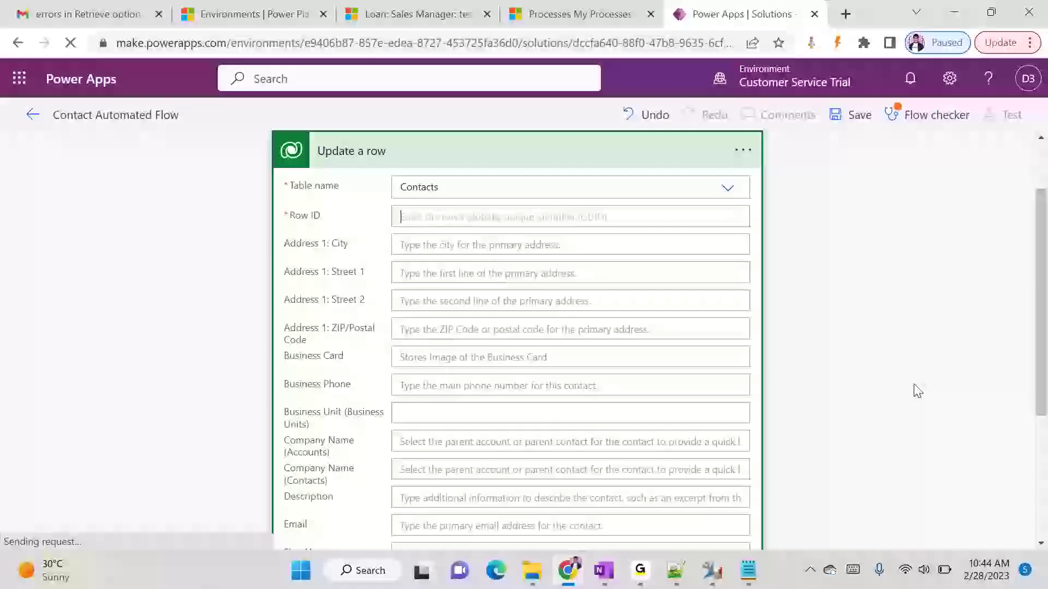
{"action": "left_click", "coordinate": [445, 210]}
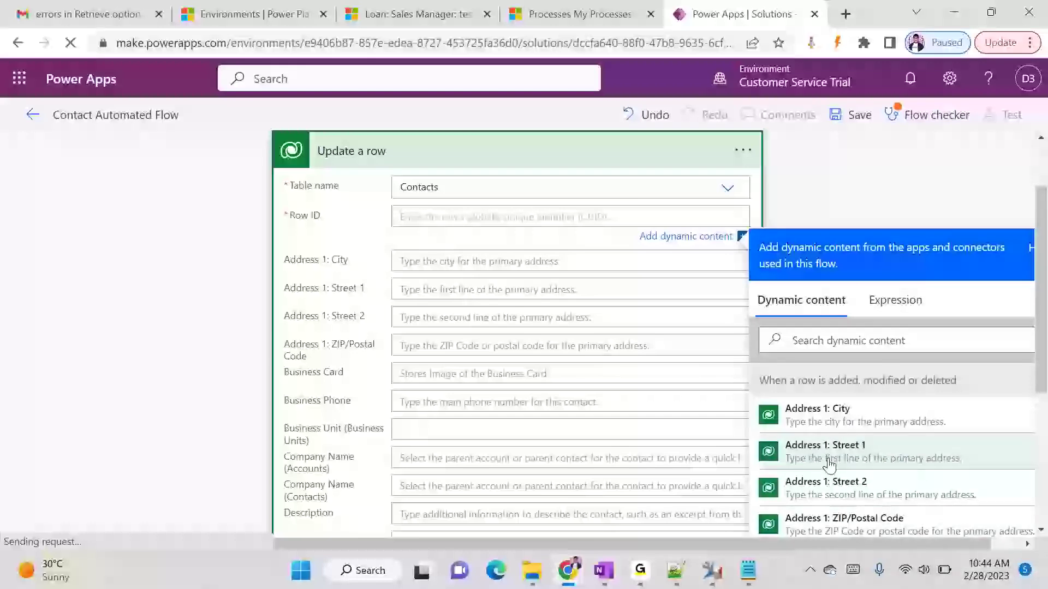
{"action": "scroll", "coordinate": [827, 462], "scroll_direction": "up", "scroll_amount": 2}
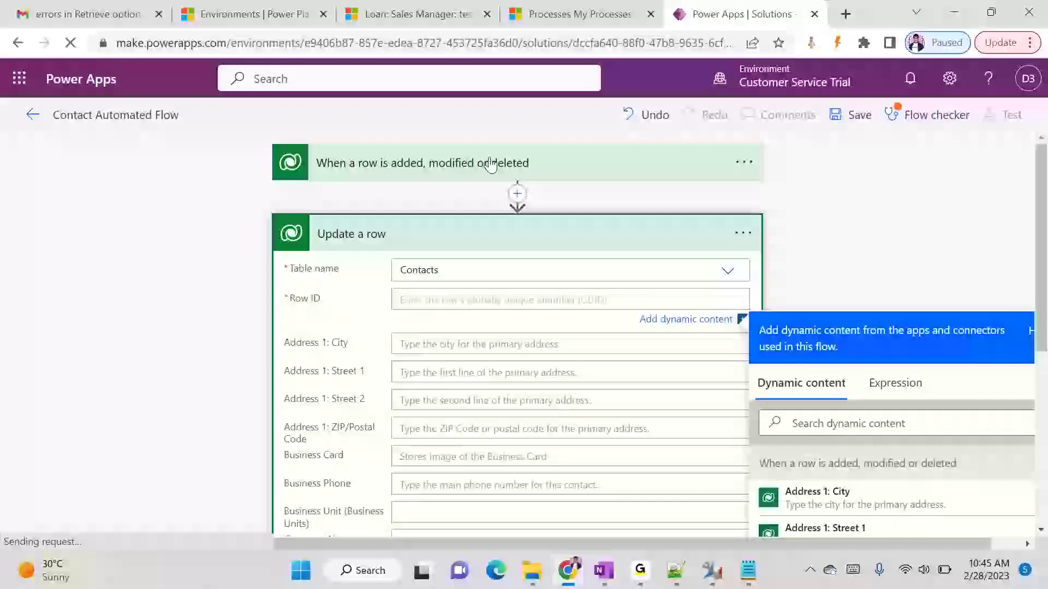
{"action": "left_click", "coordinate": [417, 14]}
{"action": "left_click", "coordinate": [47, 295]}
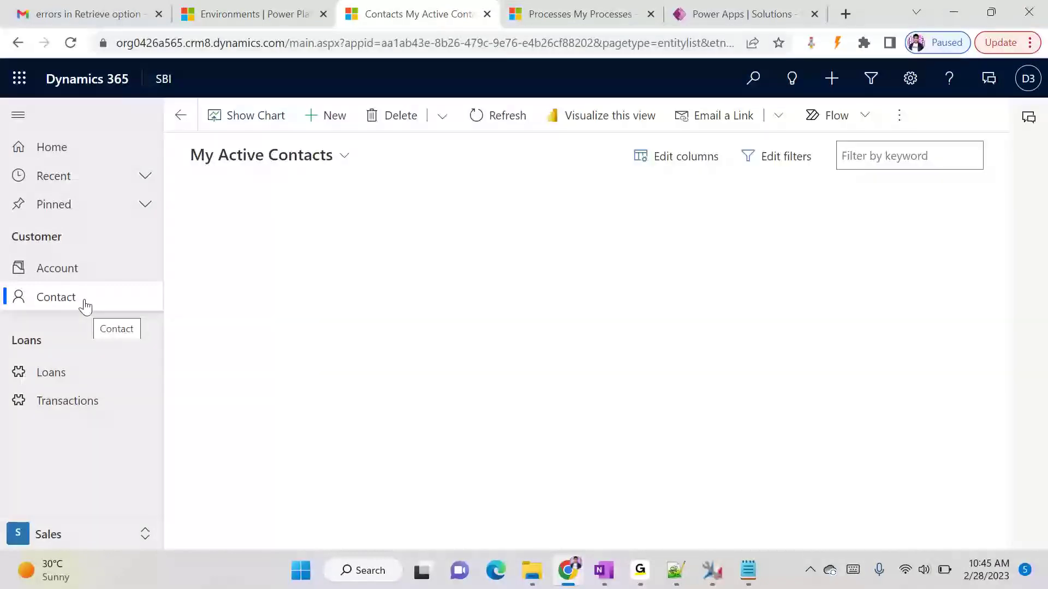
- Start a new Dynamics 365 contact record and inspect its page address
{"action": "left_click", "coordinate": [310, 116]}
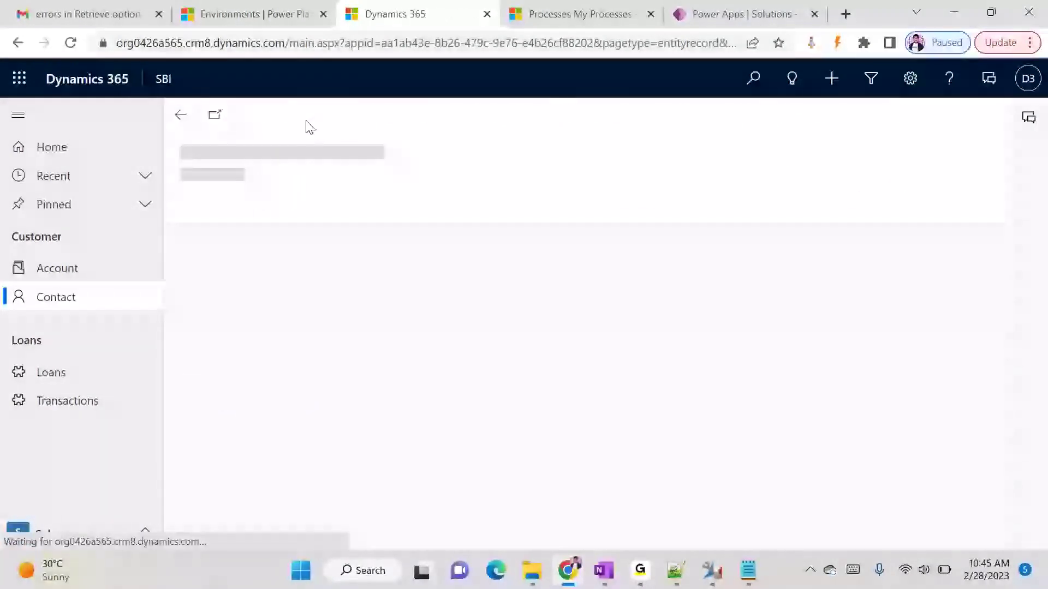
{"action": "left_click", "coordinate": [457, 46]}
{"action": "left_click", "coordinate": [457, 45]}
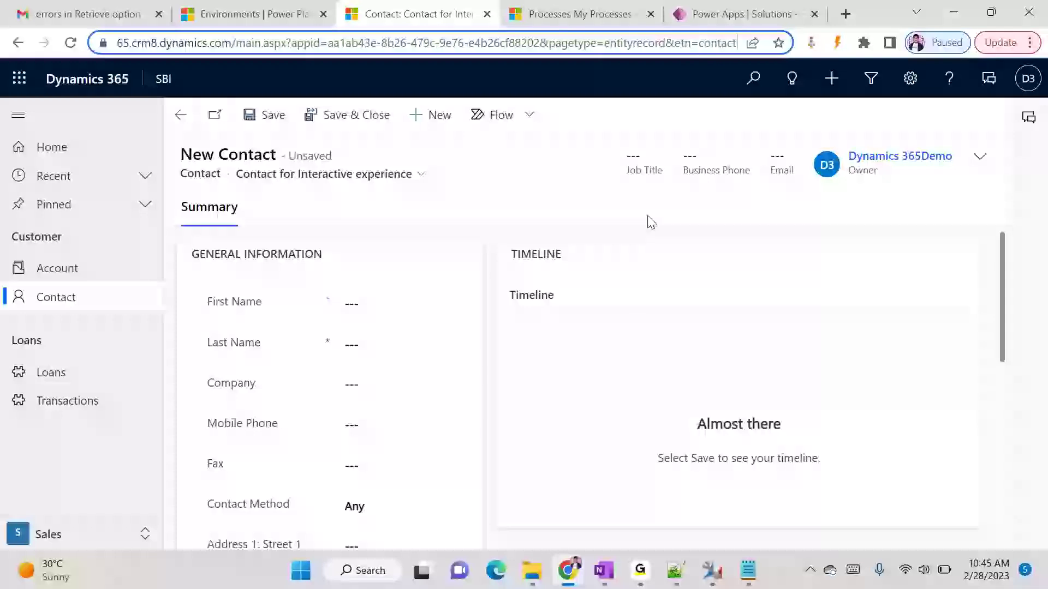
- Enter Last Name 'Demo contact' and attempt to save the new contact
{"action": "left_click", "coordinate": [354, 337]}
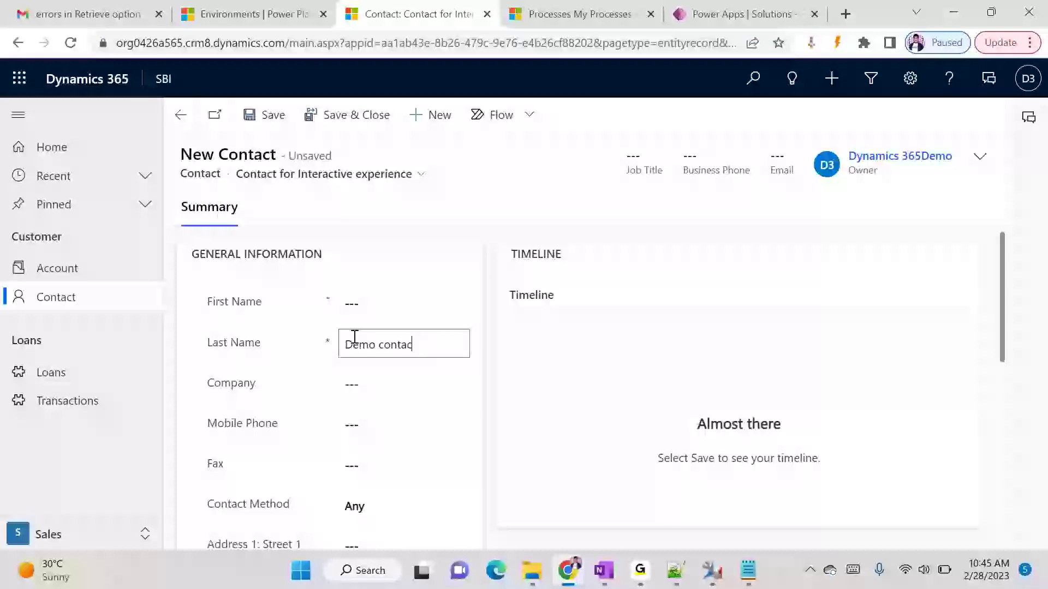
{"action": "triple_click", "coordinate": [355, 338]}
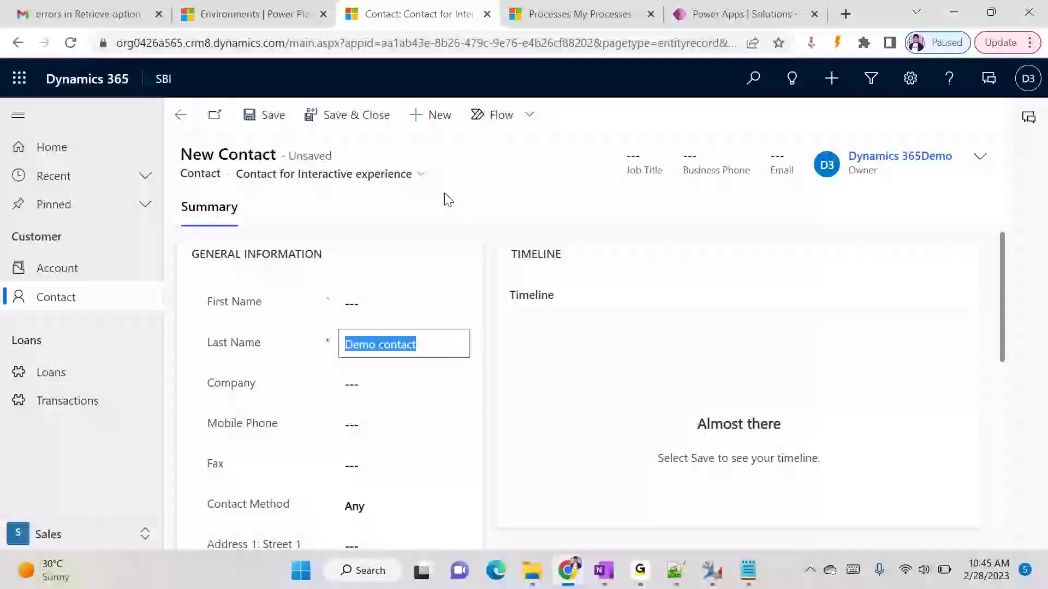
{"action": "key", "text": "ctrl+s"}
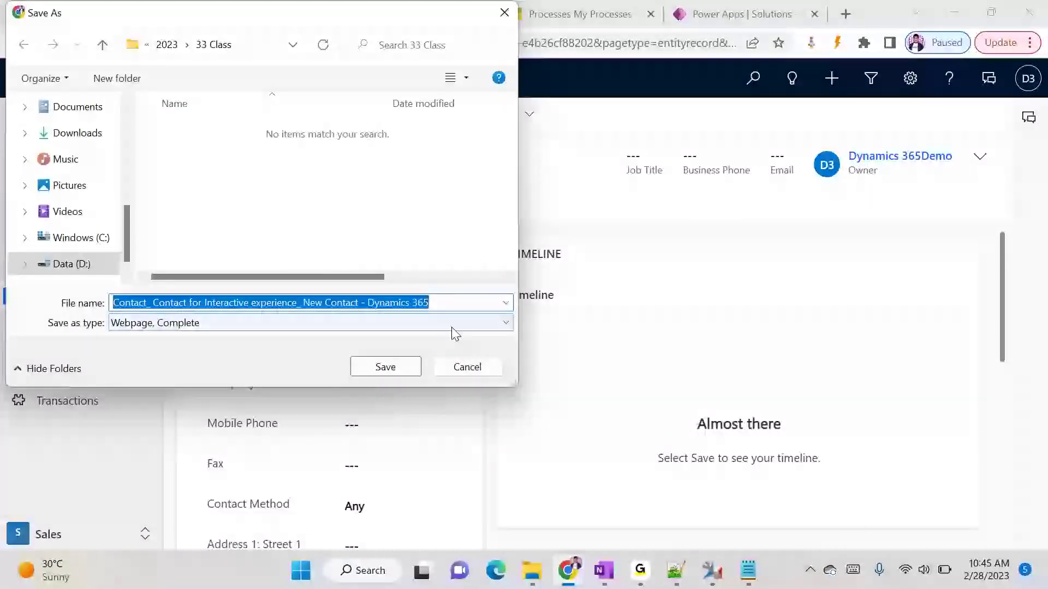
{"action": "key", "text": "Escape"}
{"action": "left_click", "coordinate": [260, 126]}
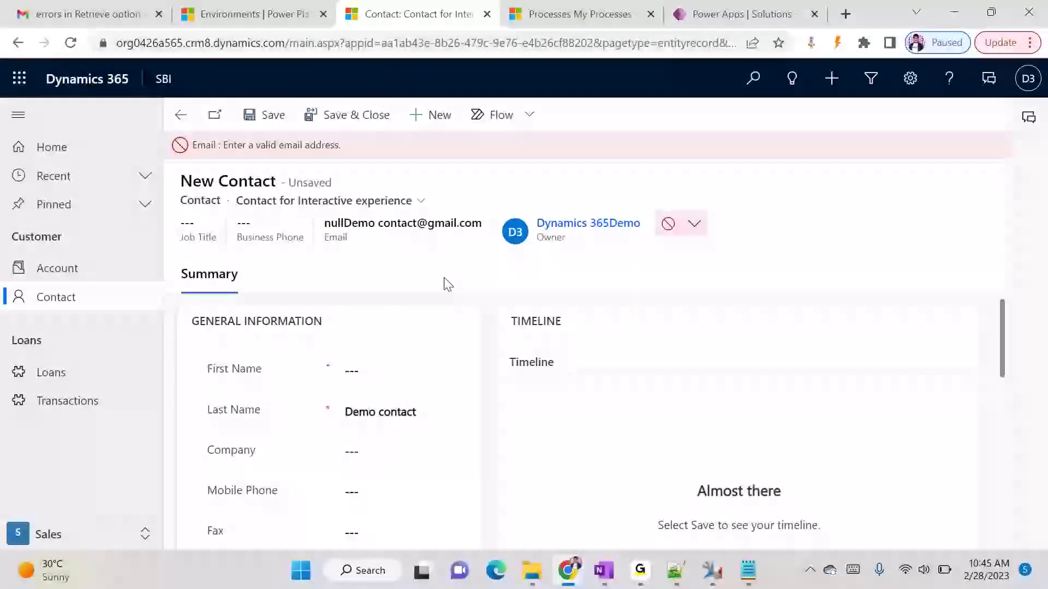
- Delete the stray prefix from the contact's invalid email address
{"action": "scroll", "coordinate": [470, 420], "scroll_direction": "down", "scroll_amount": 4}
{"action": "scroll", "coordinate": [470, 421], "scroll_direction": "up", "scroll_amount": 4}
{"action": "scroll", "coordinate": [472, 421], "scroll_direction": "down", "scroll_amount": 1}
{"action": "scroll", "coordinate": [473, 420], "scroll_direction": "down", "scroll_amount": 10}
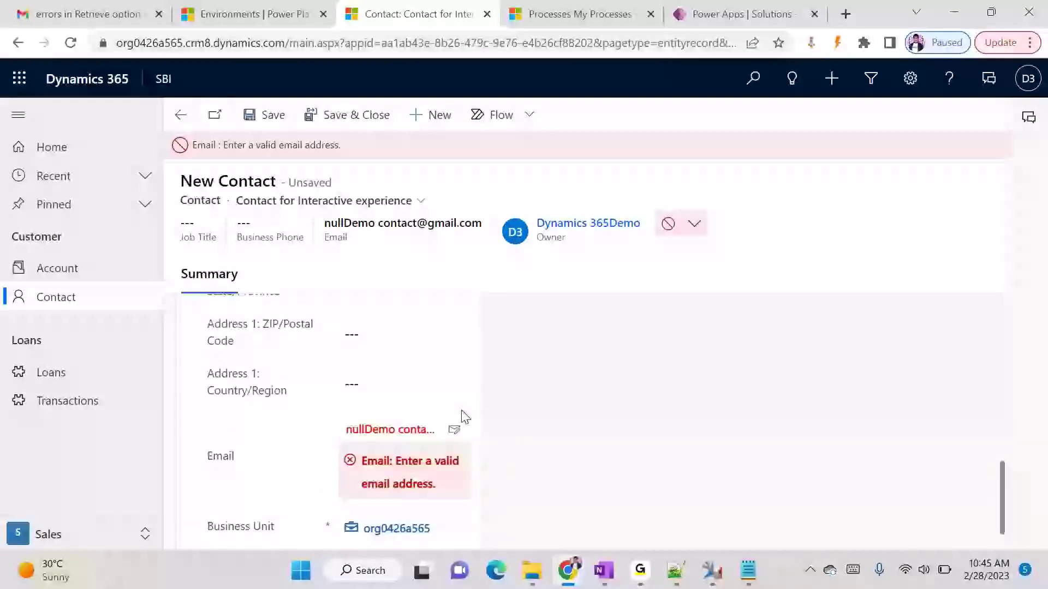
{"action": "left_click", "coordinate": [366, 397]}
{"action": "left_click", "coordinate": [582, 421]}
{"action": "left_click", "coordinate": [394, 397]}
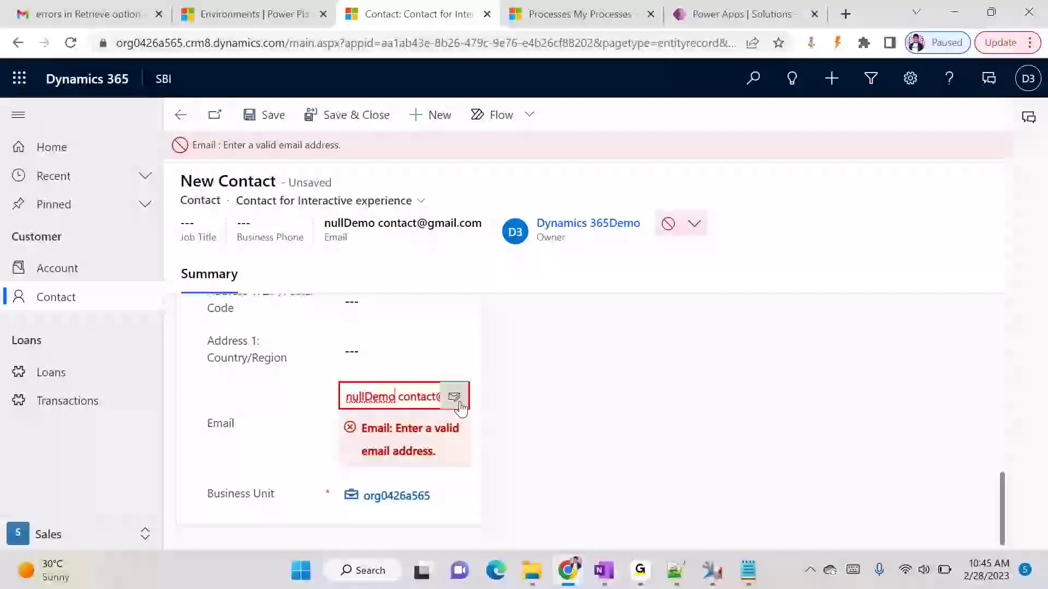
{"action": "left_click_drag", "start_coordinate": [400, 400], "coordinate": [270, 393]}
{"action": "key", "text": "BackSpace"}
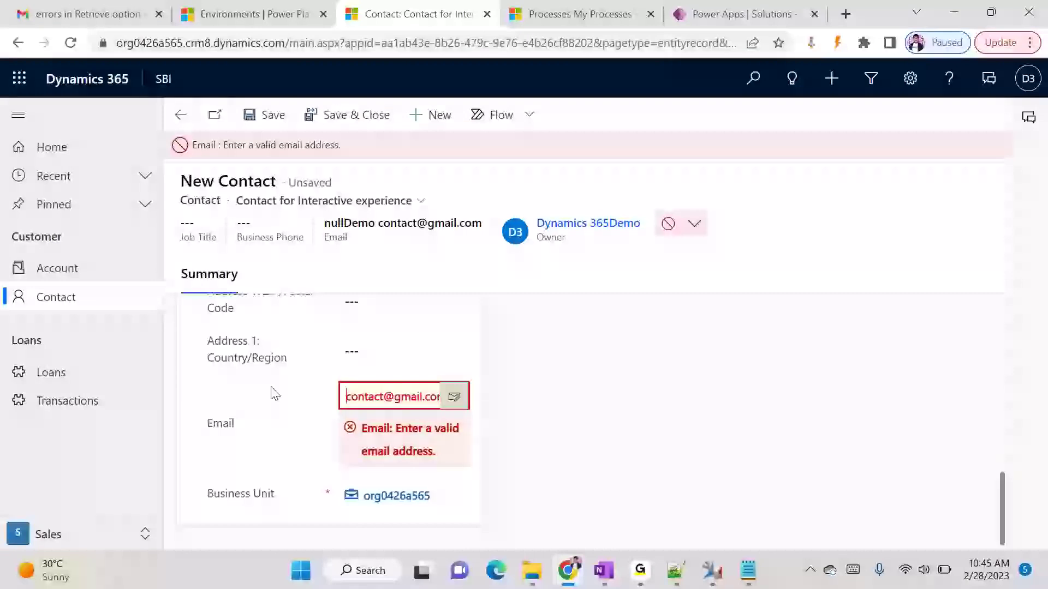
{"action": "left_click", "coordinate": [523, 199]}
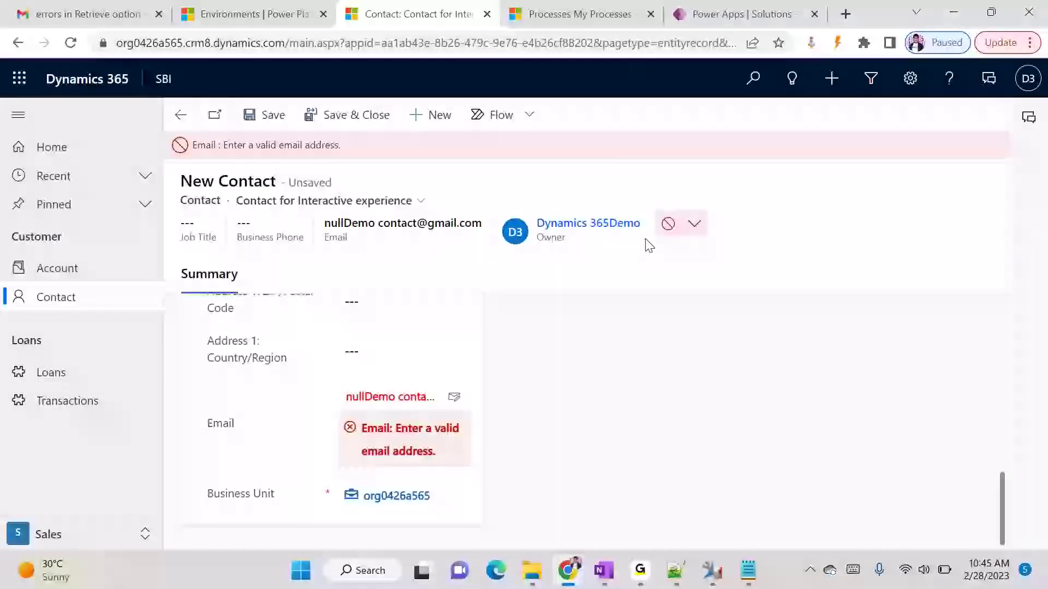
- Strip the prefix and leading space from the header email, then retry saving
{"action": "left_click", "coordinate": [695, 224]}
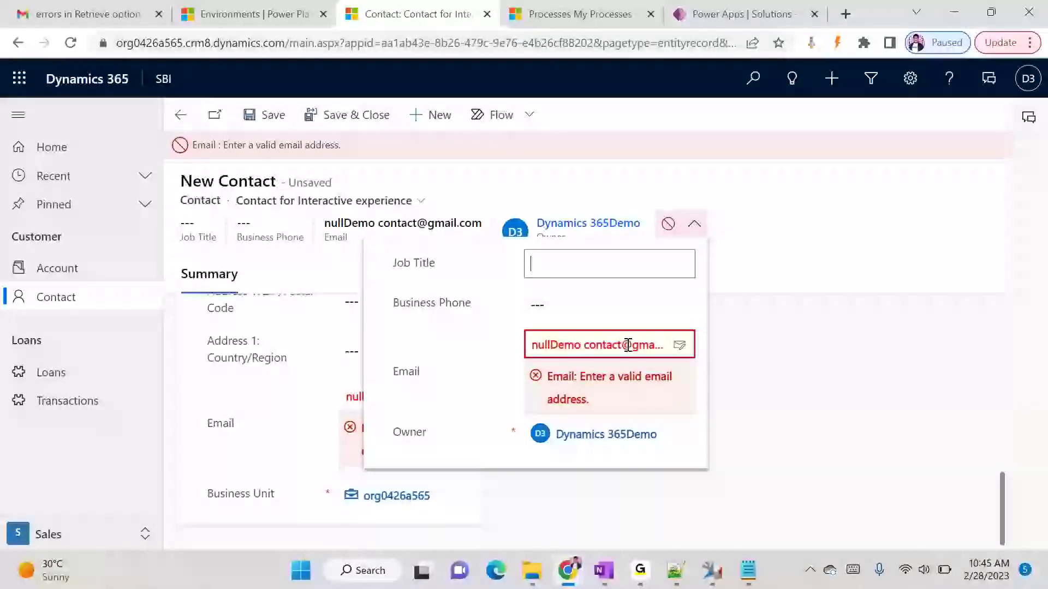
{"action": "double_click", "coordinate": [579, 344]}
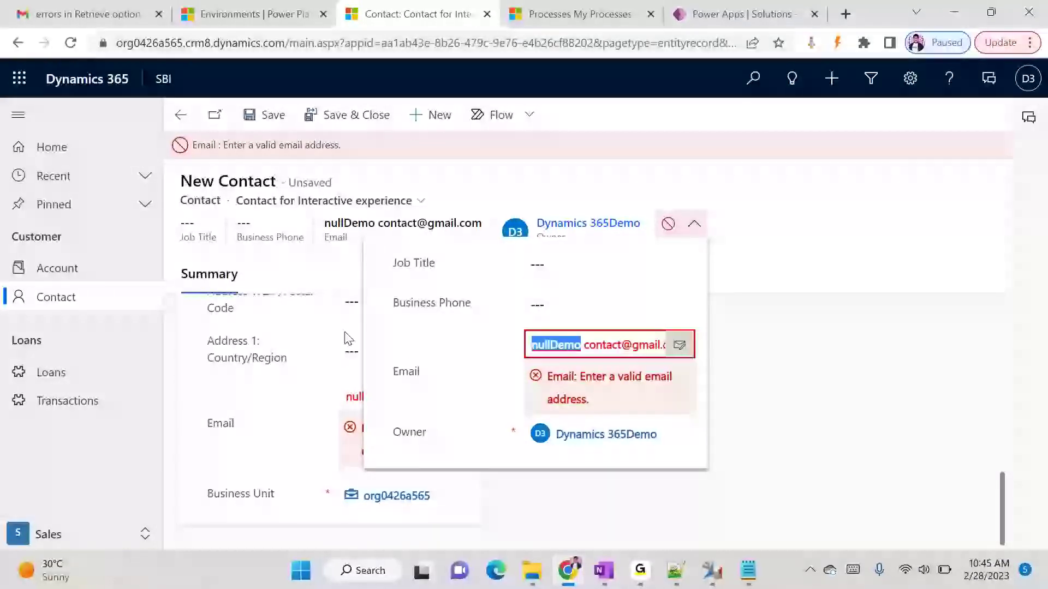
{"action": "key", "text": "BackSpace"}
{"action": "key", "text": "Delete"}
{"action": "left_click", "coordinate": [635, 183]}
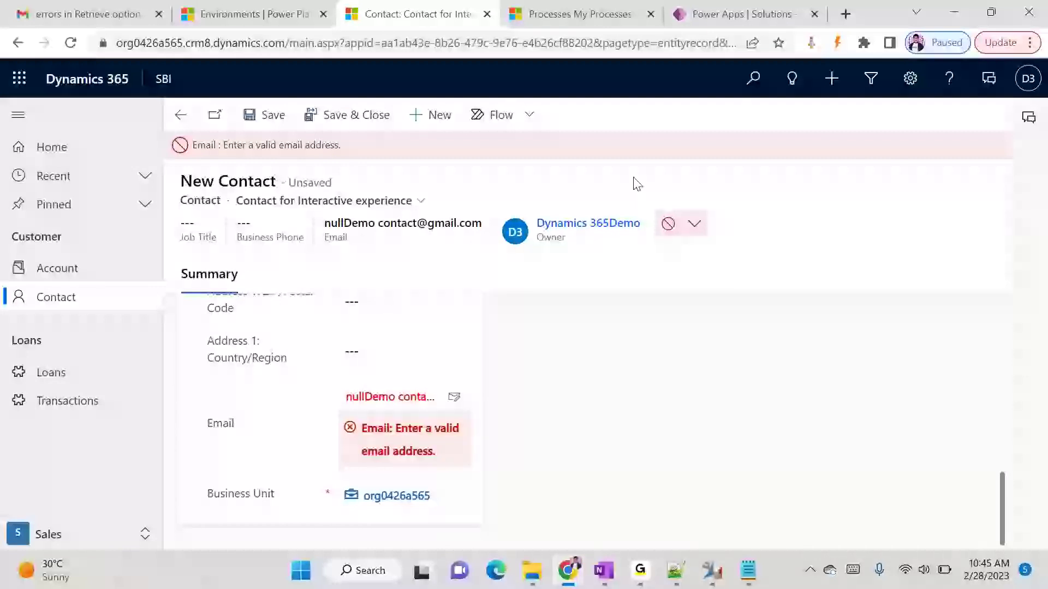
{"action": "left_click", "coordinate": [247, 123]}
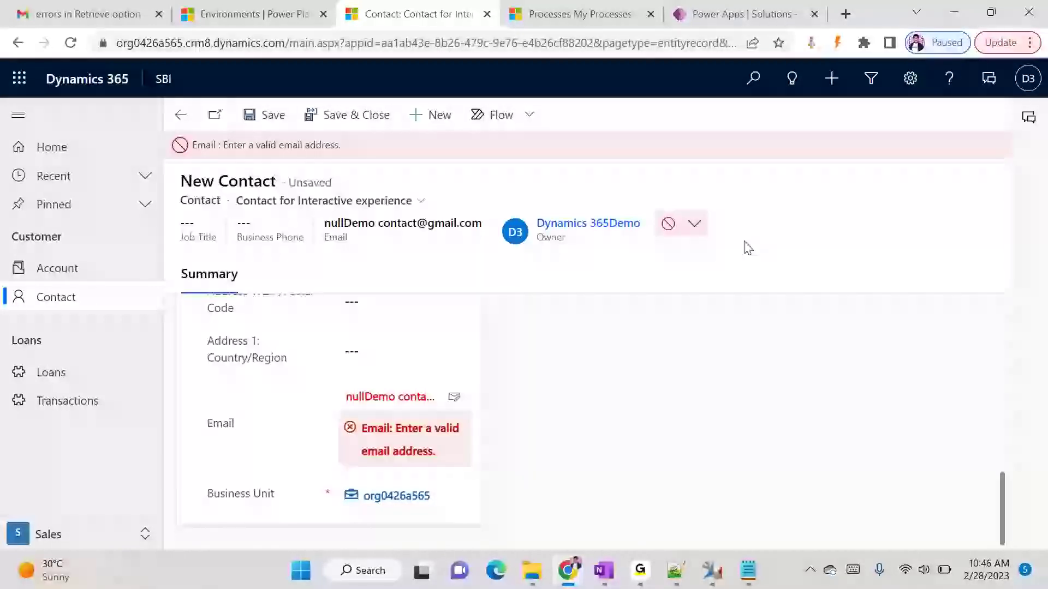
- Fill in the contact's First Name and try saving again
{"action": "left_click", "coordinate": [694, 224]}
{"action": "left_click", "coordinate": [616, 341]}
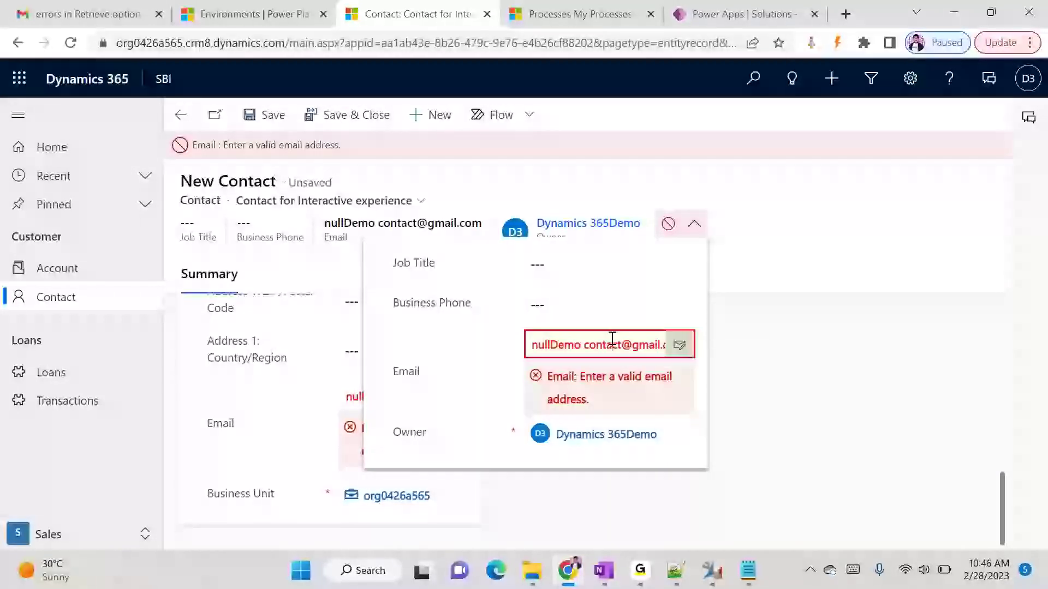
{"action": "left_click", "coordinate": [799, 451]}
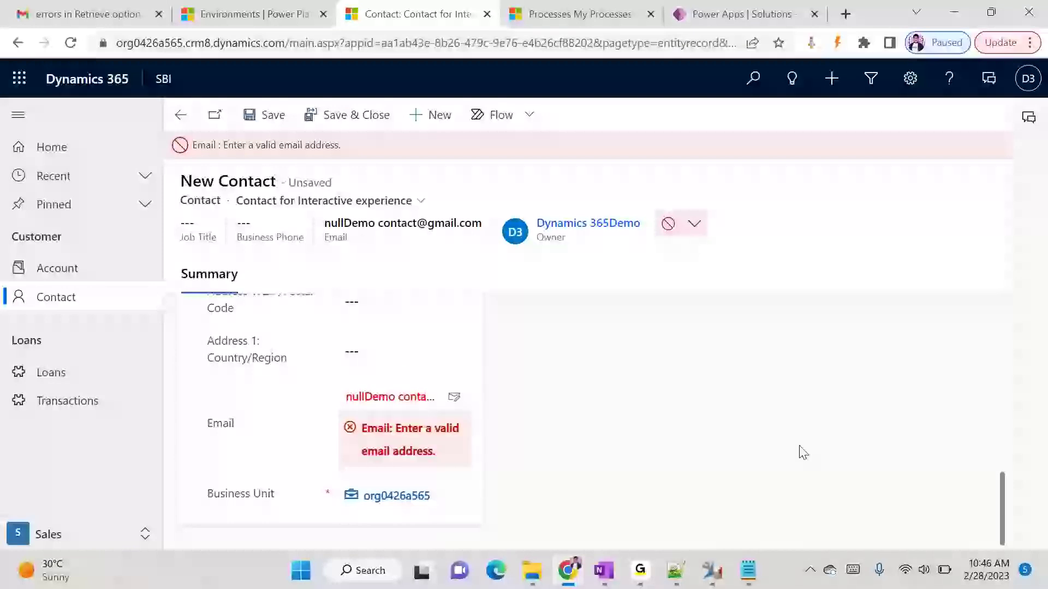
{"action": "scroll", "coordinate": [351, 479], "scroll_direction": "up", "scroll_amount": 10}
{"action": "left_click", "coordinate": [360, 369]}
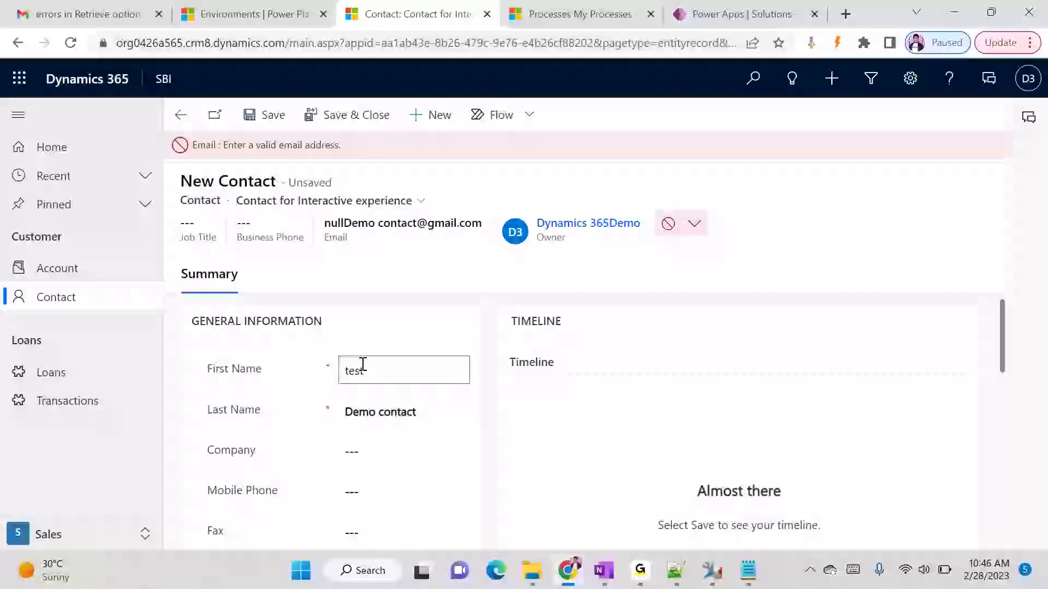
{"action": "left_click", "coordinate": [836, 267]}
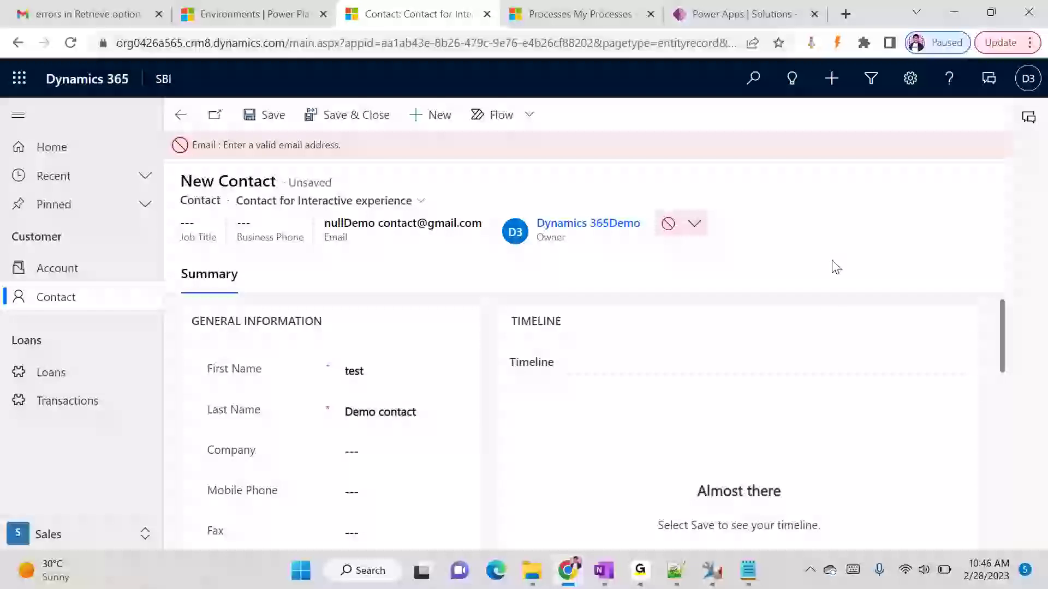
{"action": "left_click", "coordinate": [273, 120]}
- Remove the remaining space from the header email and retry the save
{"action": "scroll", "coordinate": [433, 339], "scroll_direction": "down", "scroll_amount": 3}
{"action": "scroll", "coordinate": [440, 391], "scroll_direction": "up", "scroll_amount": 3}
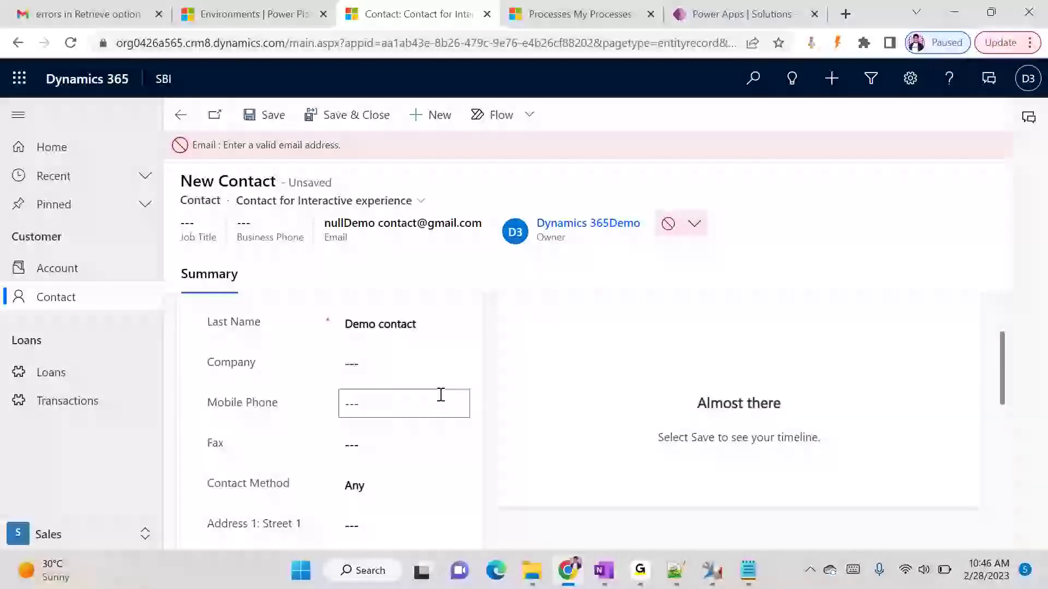
{"action": "scroll", "coordinate": [453, 401], "scroll_direction": "down", "scroll_amount": 1}
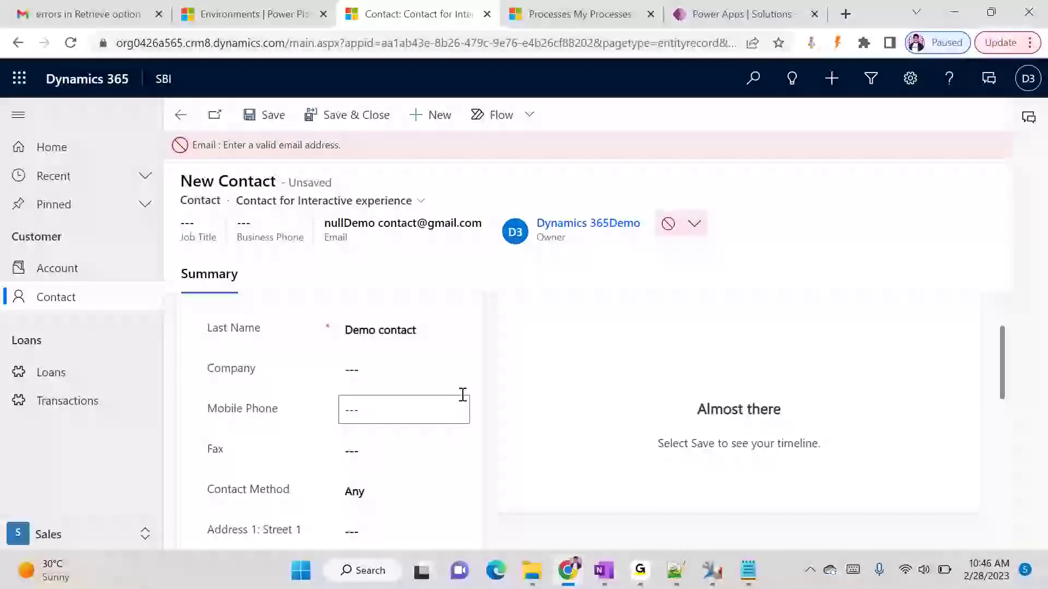
{"action": "scroll", "coordinate": [330, 352], "scroll_direction": "down", "scroll_amount": 1}
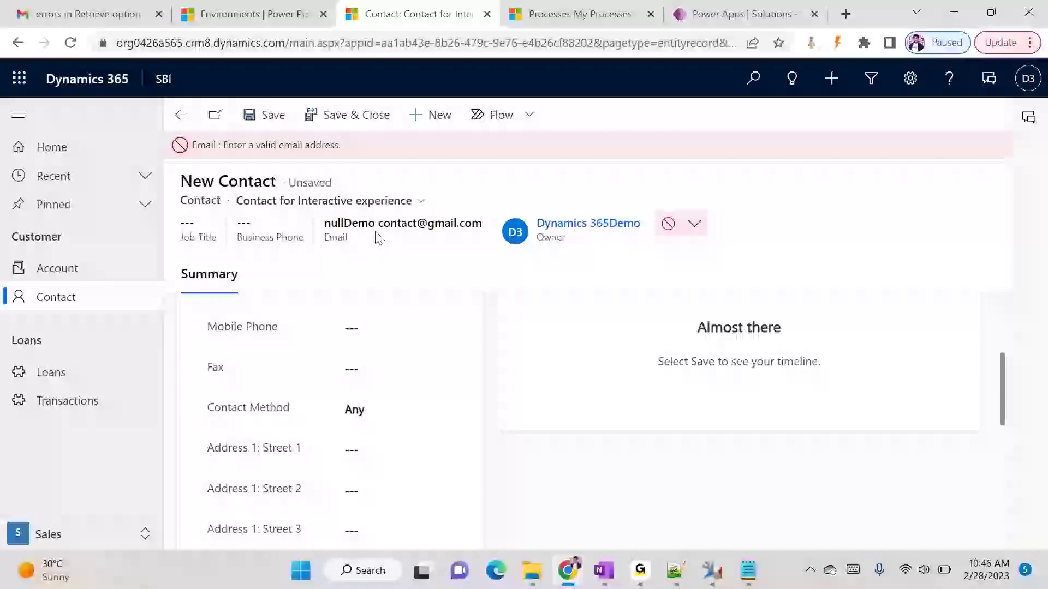
{"action": "left_click", "coordinate": [694, 224]}
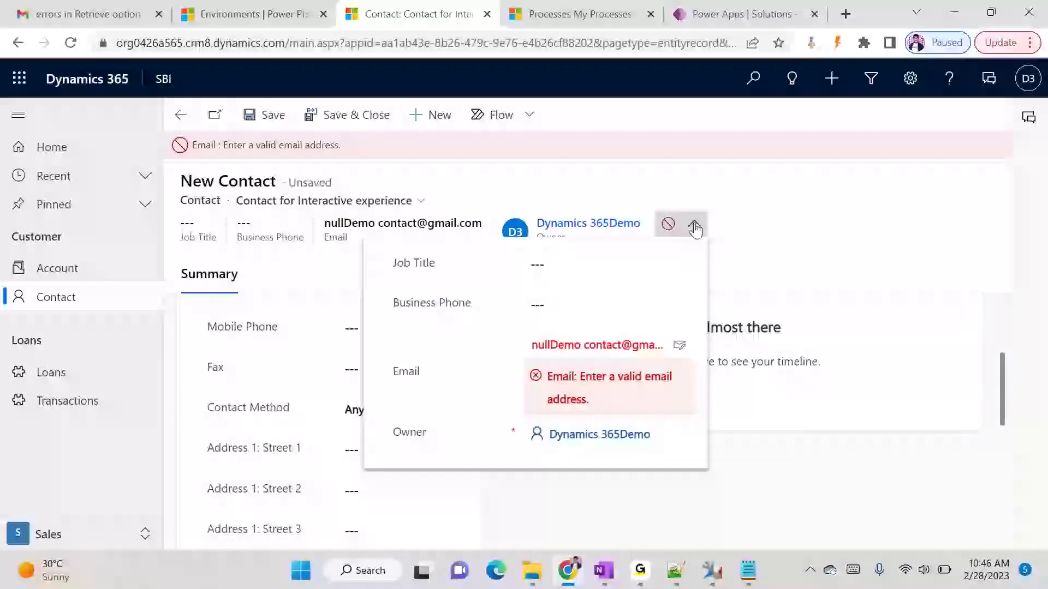
{"action": "left_click", "coordinate": [582, 345]}
{"action": "key", "text": "BackSpace"}
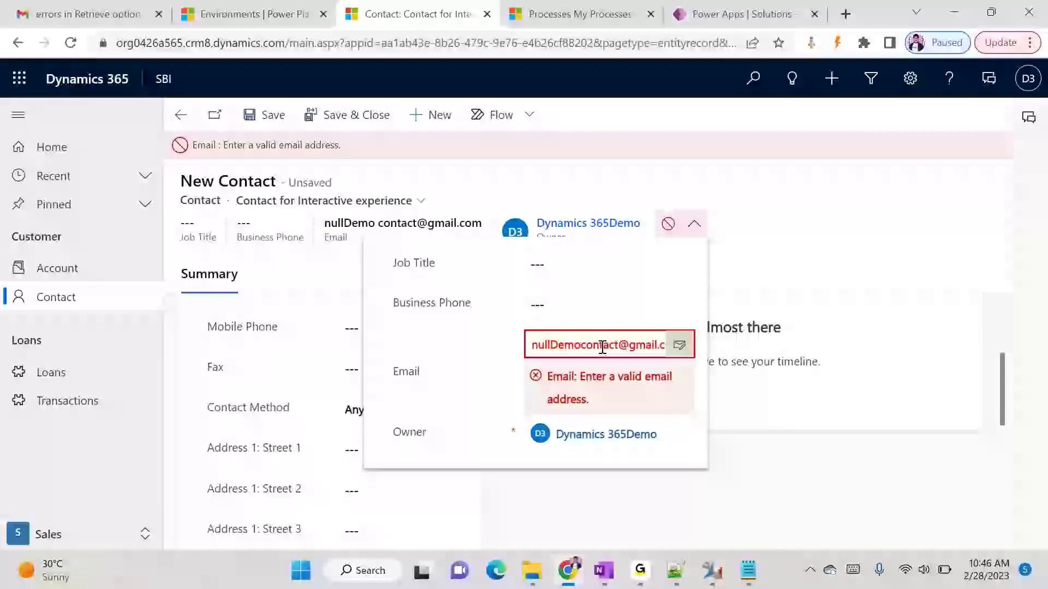
{"action": "left_click", "coordinate": [851, 209]}
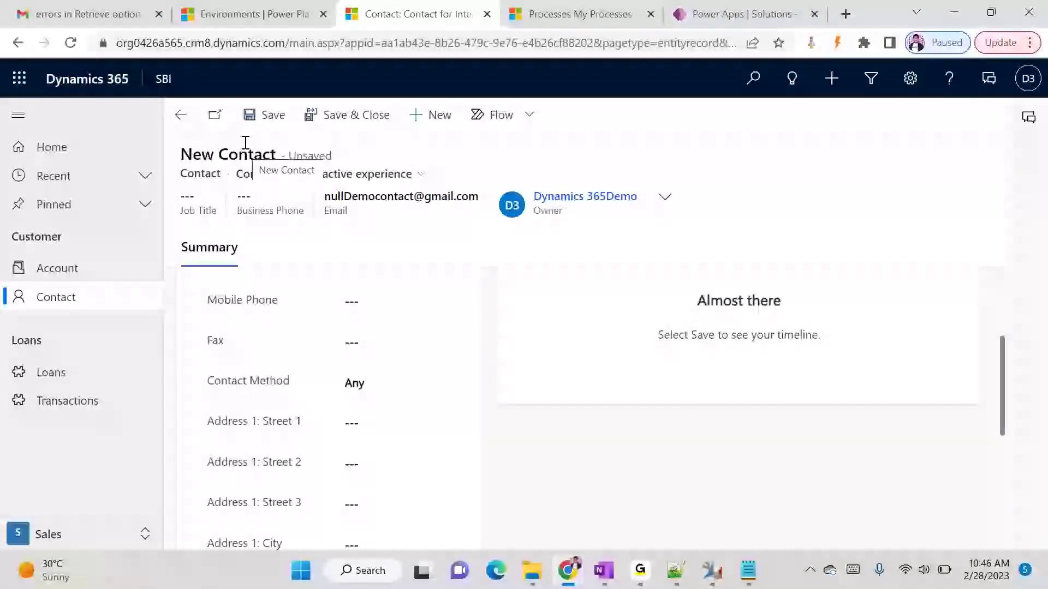
{"action": "left_click", "coordinate": [260, 129]}
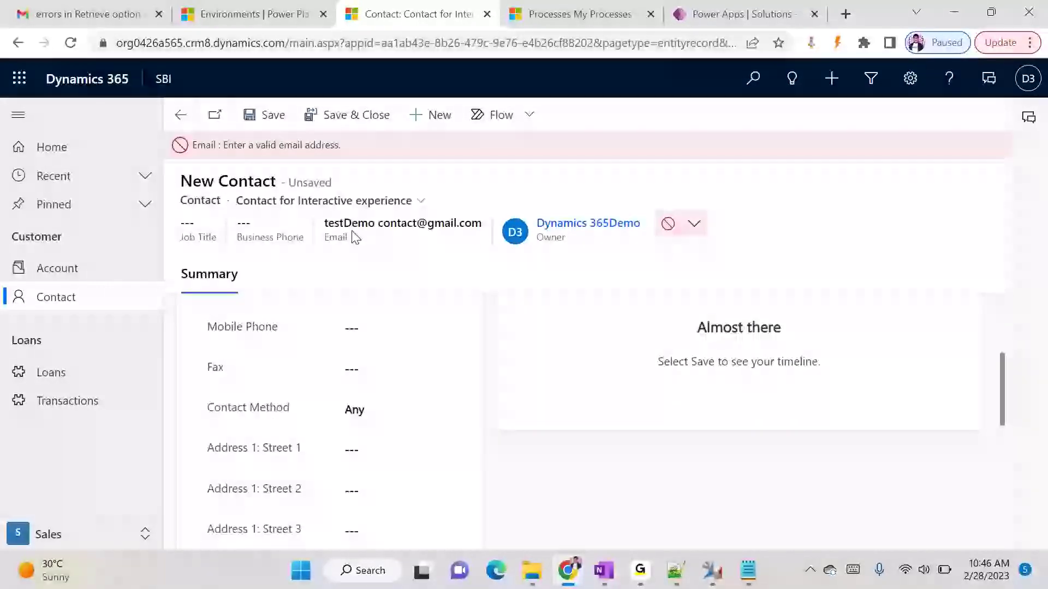
- Switch to the 'Contact' form and discard the unsaved contact changes
{"action": "left_click", "coordinate": [338, 203]}
{"action": "left_click", "coordinate": [262, 222]}
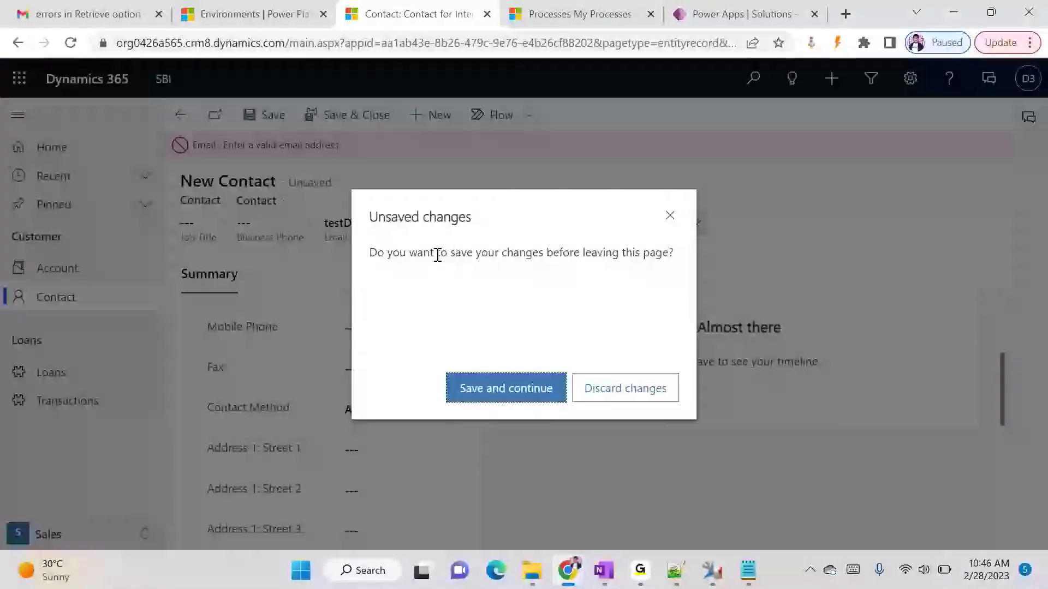
{"action": "left_click", "coordinate": [590, 390]}
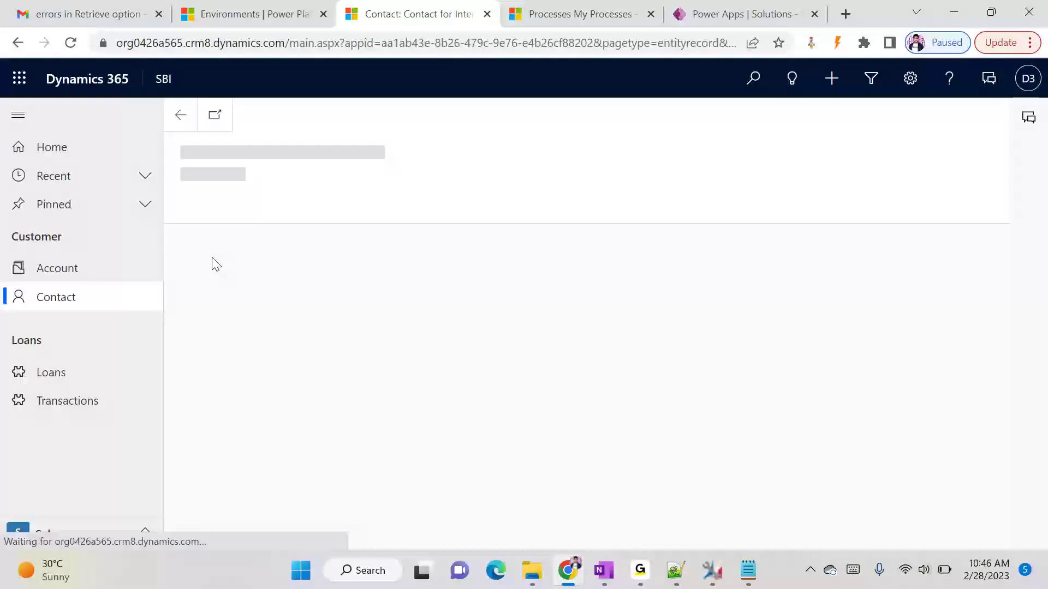
- Enter First Name 'Test' and Last Name 'Demo', save, and dismiss the business process error
{"action": "left_click", "coordinate": [368, 300]}
{"action": "type", "text": "Test"}
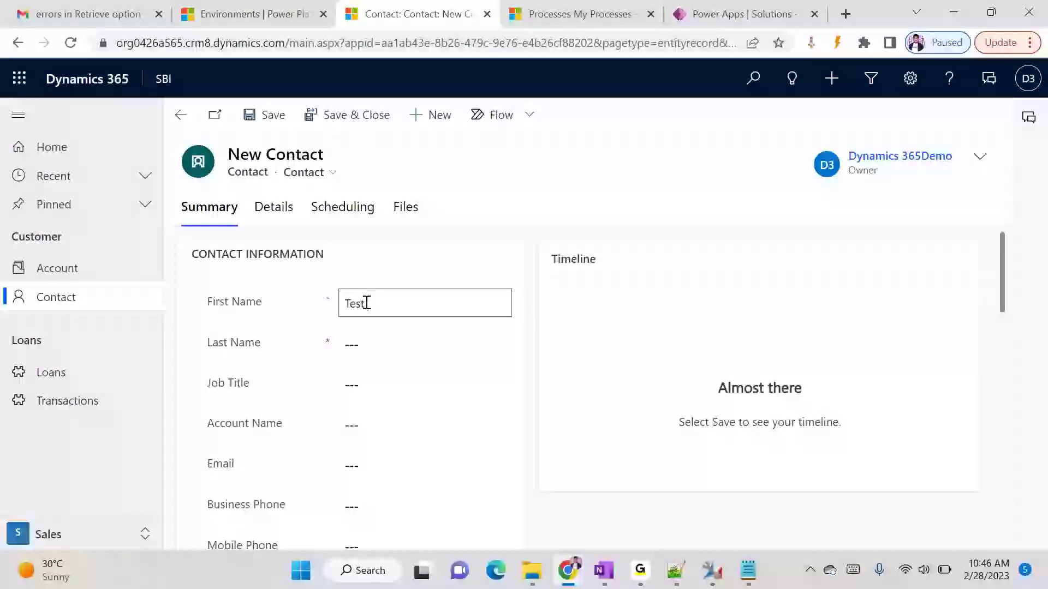
{"action": "key", "text": "Tab"}
{"action": "type", "text": "Demo"}
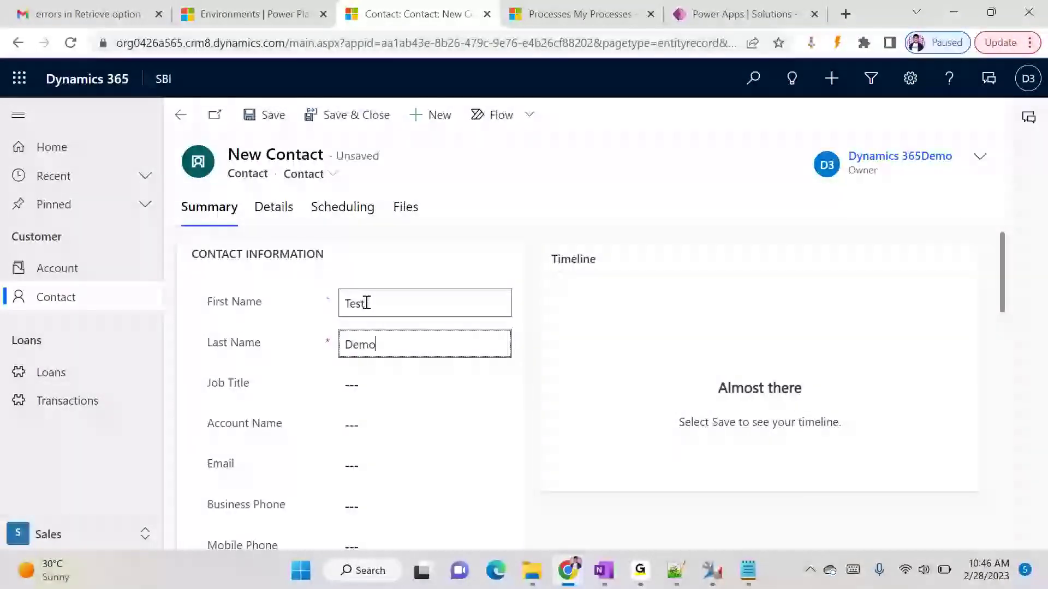
{"action": "left_click", "coordinate": [559, 215]}
{"action": "key", "text": "ctrl+s"}
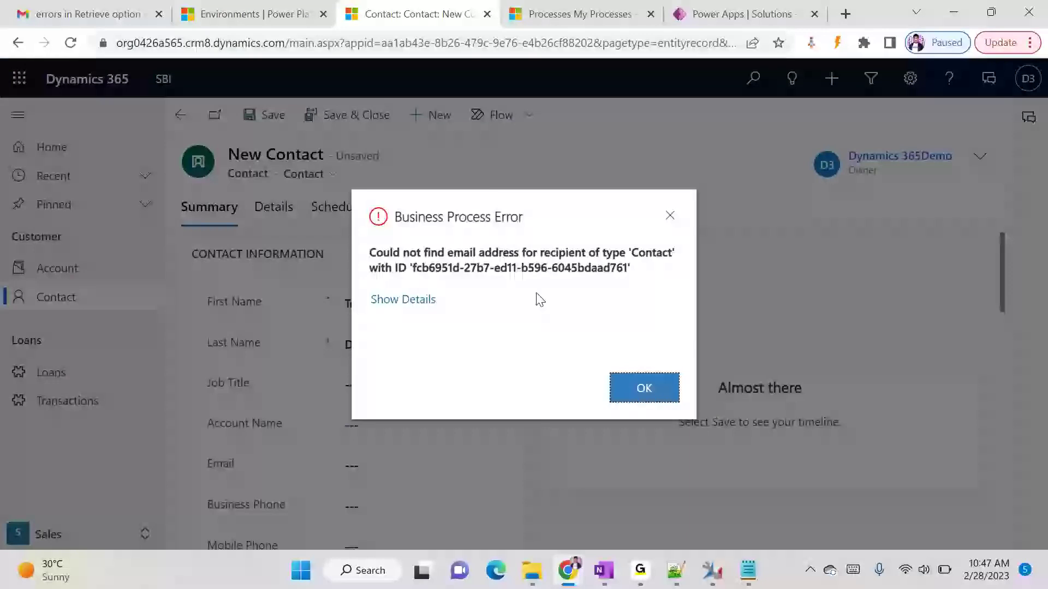
{"action": "left_click", "coordinate": [635, 379]}
- Fill in a test email address and save the contact with Ctrl+S
{"action": "scroll", "coordinate": [367, 397], "scroll_direction": "down", "scroll_amount": 6}
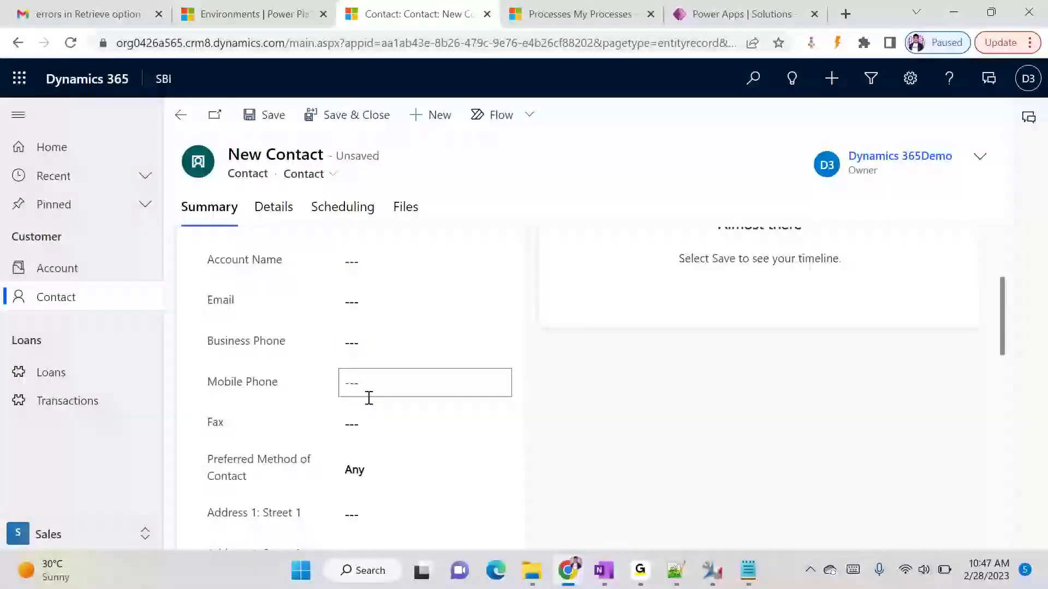
{"action": "scroll", "coordinate": [374, 402], "scroll_direction": "down", "scroll_amount": 4}
{"action": "scroll", "coordinate": [374, 405], "scroll_direction": "up", "scroll_amount": 7}
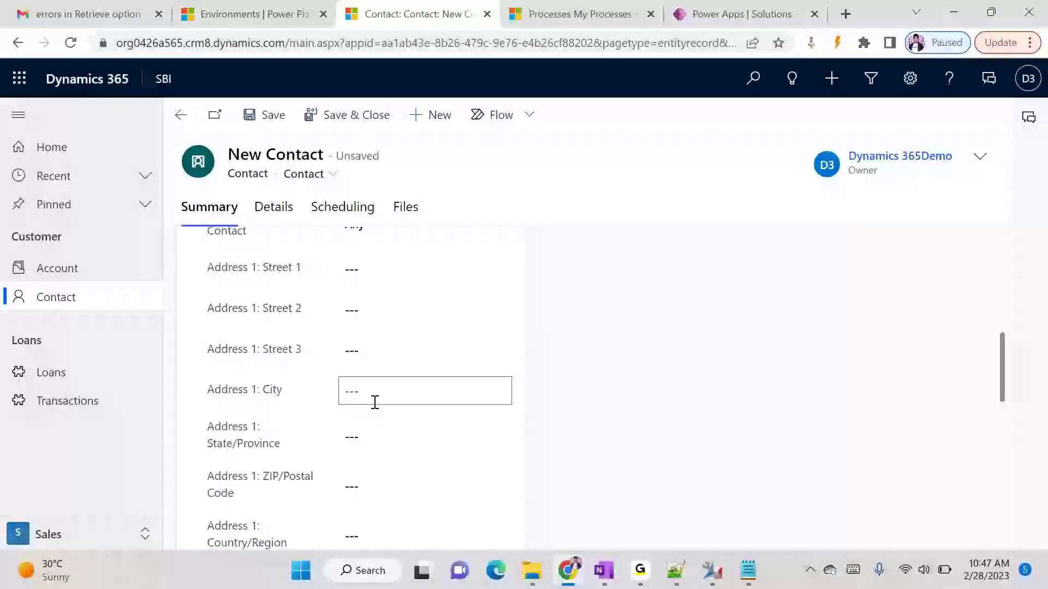
{"action": "left_click", "coordinate": [373, 305]}
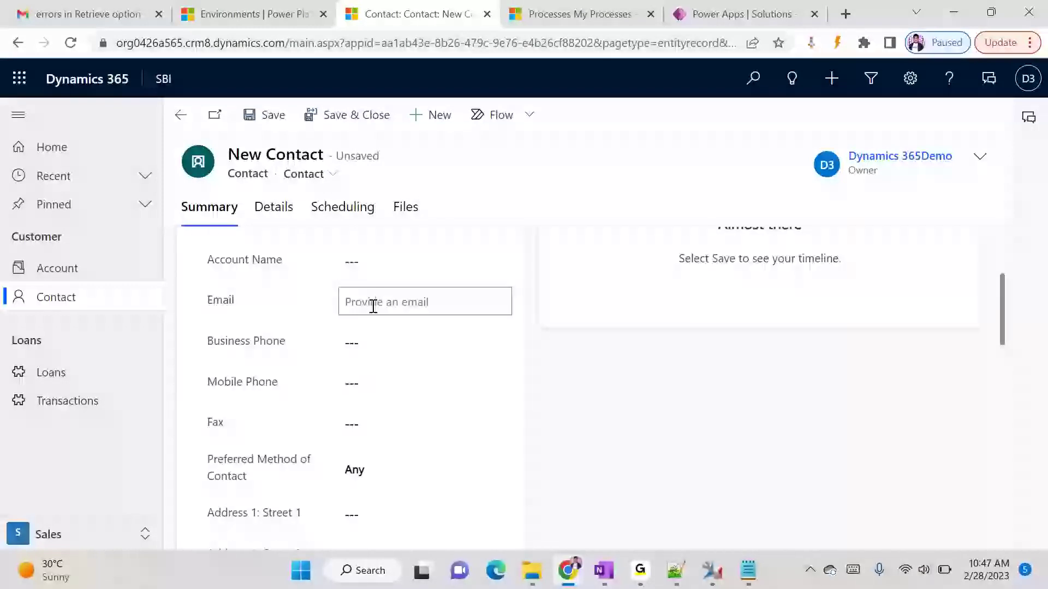
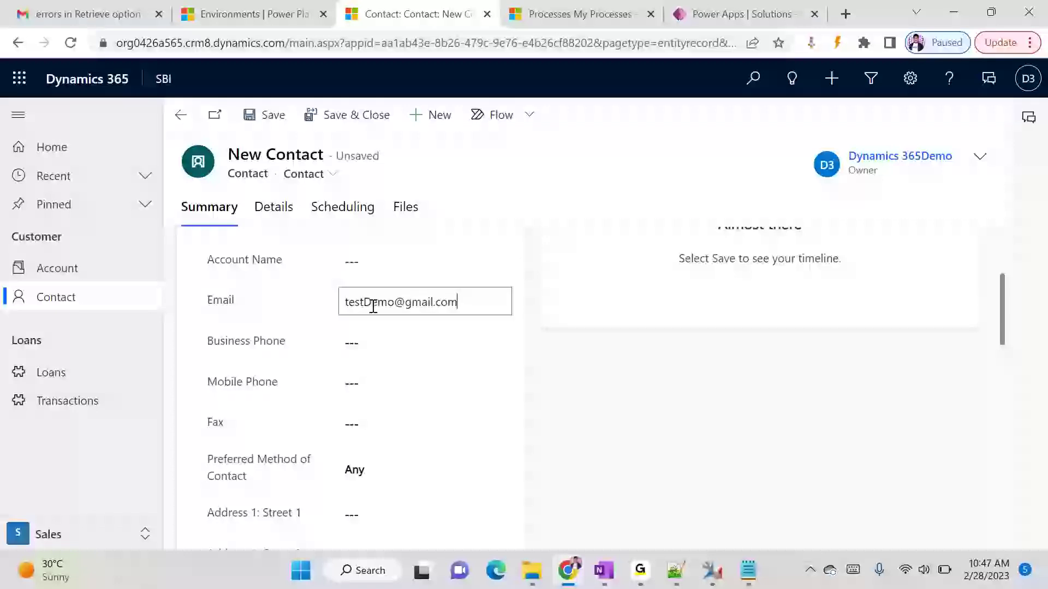
{"action": "key", "text": "ctrl+s"}
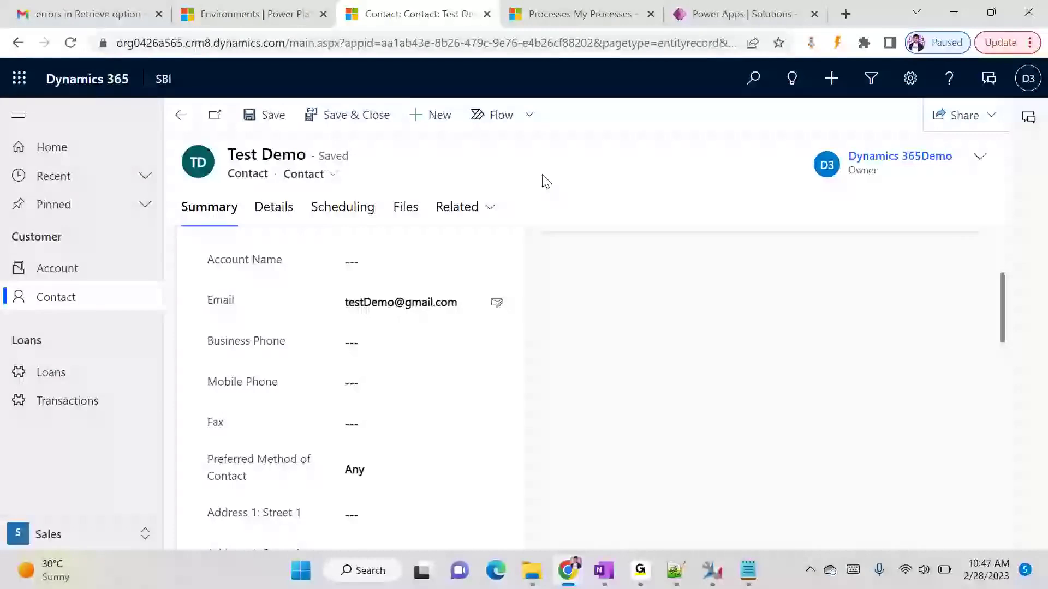
- Select the Test Demo contact's id GUID in the page address and copy it
{"action": "left_click", "coordinate": [558, 47]}
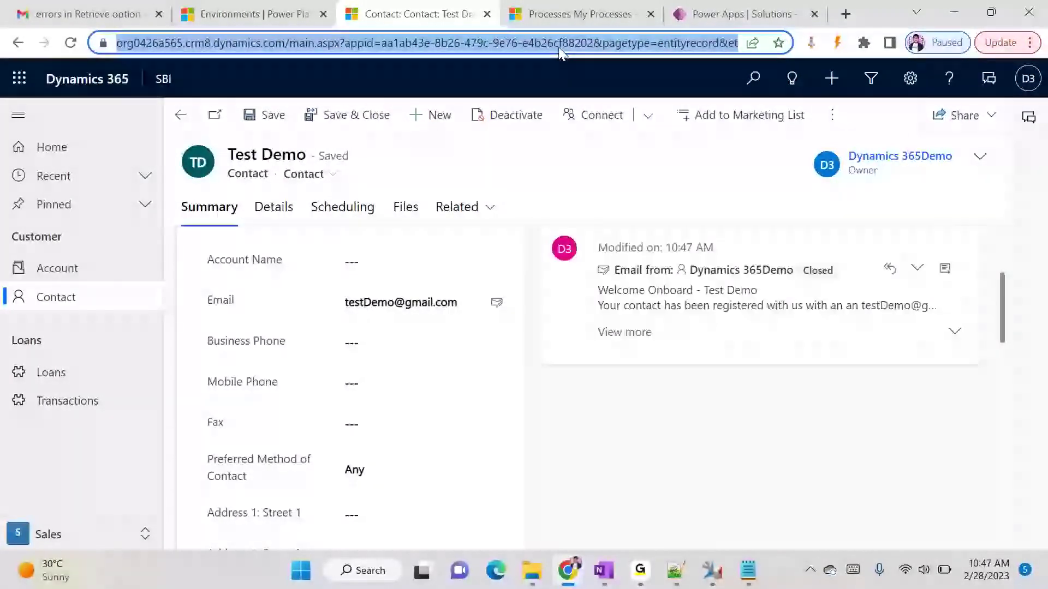
{"action": "key", "text": "End"}
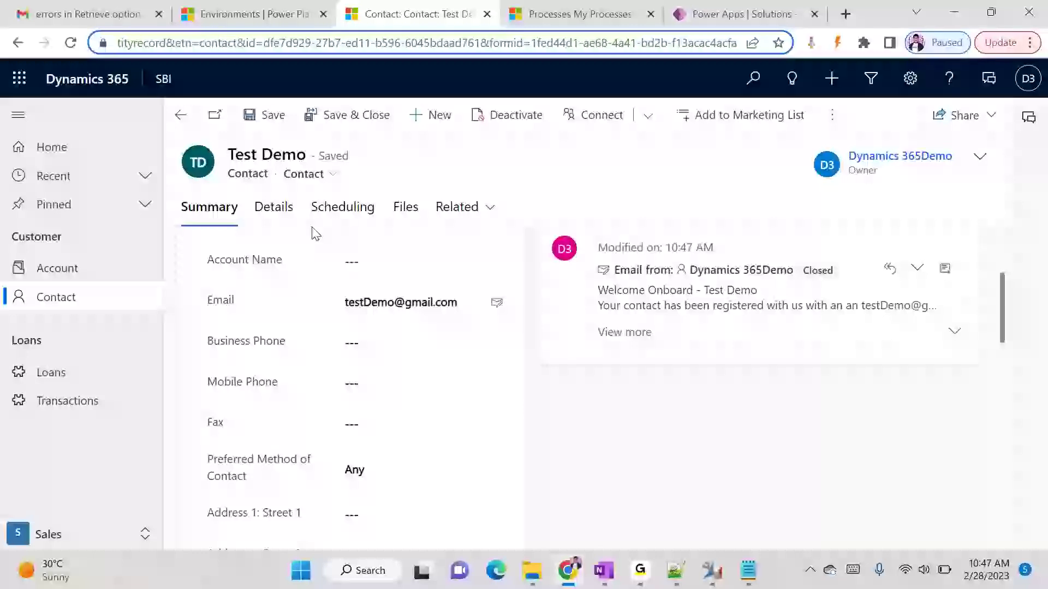
{"action": "left_click_drag", "start_coordinate": [262, 44], "coordinate": [480, 48]}
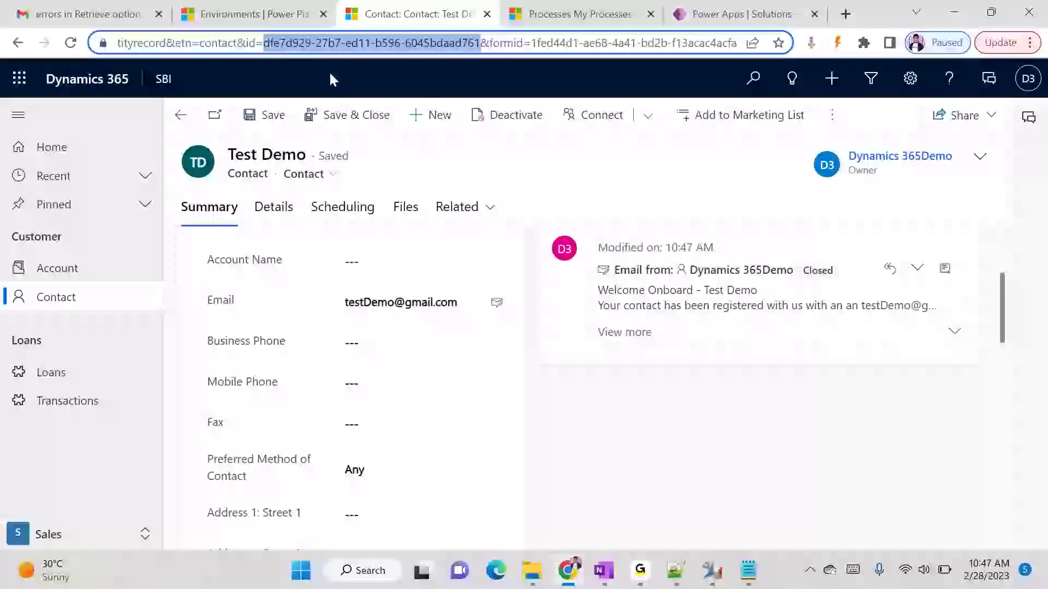
{"action": "key", "text": "alt+Tab"}
{"action": "key", "text": "alt+Tab"}
- Return to the flow editor and dismiss the mail notification
{"action": "left_click", "coordinate": [731, 13]}
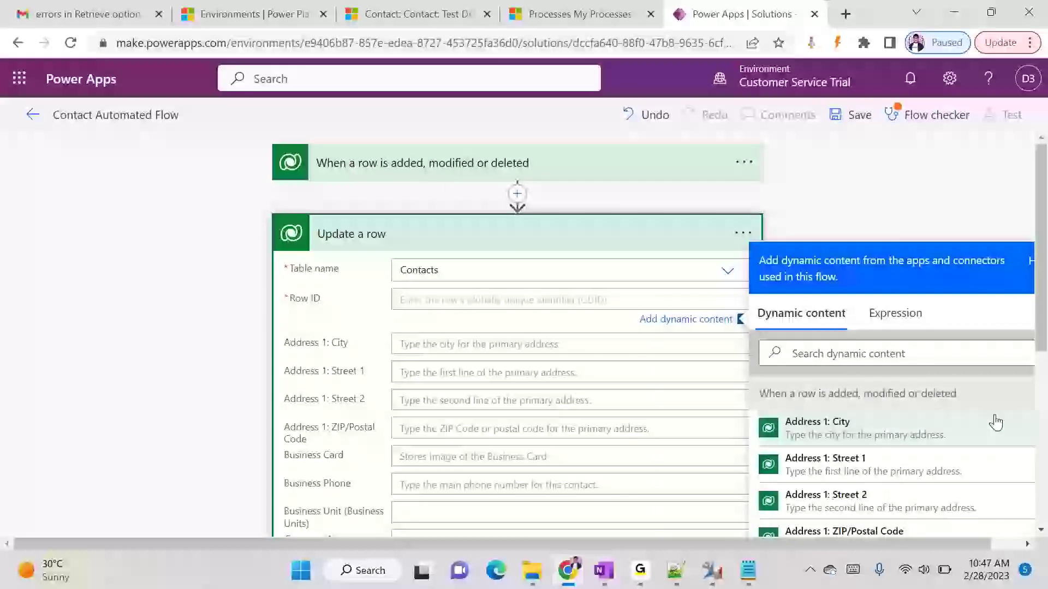
{"action": "scroll", "coordinate": [955, 375], "scroll_direction": "down", "scroll_amount": 2}
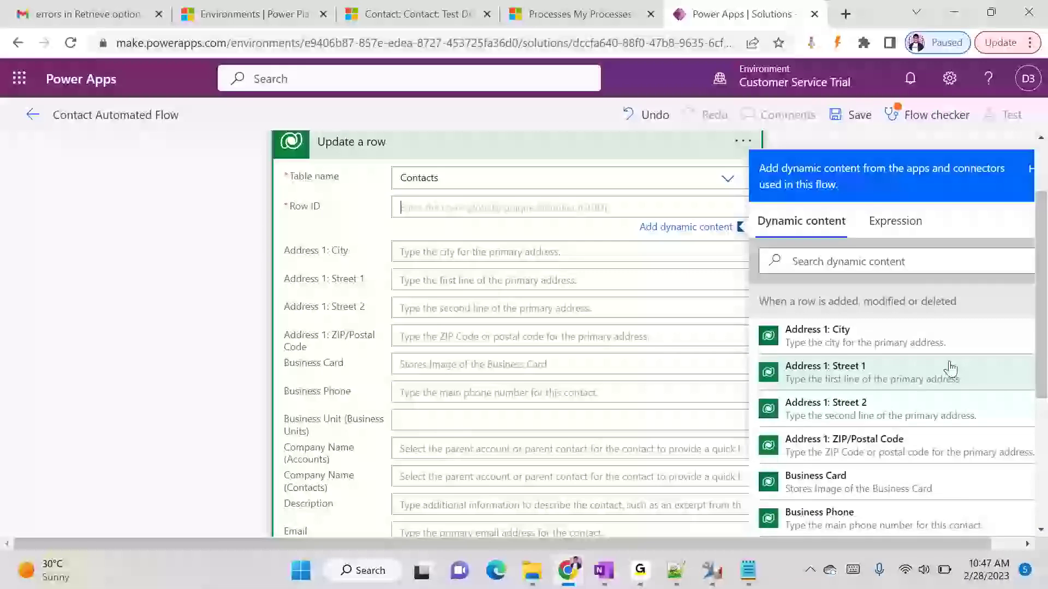
{"action": "scroll", "coordinate": [947, 368], "scroll_direction": "down", "scroll_amount": 2}
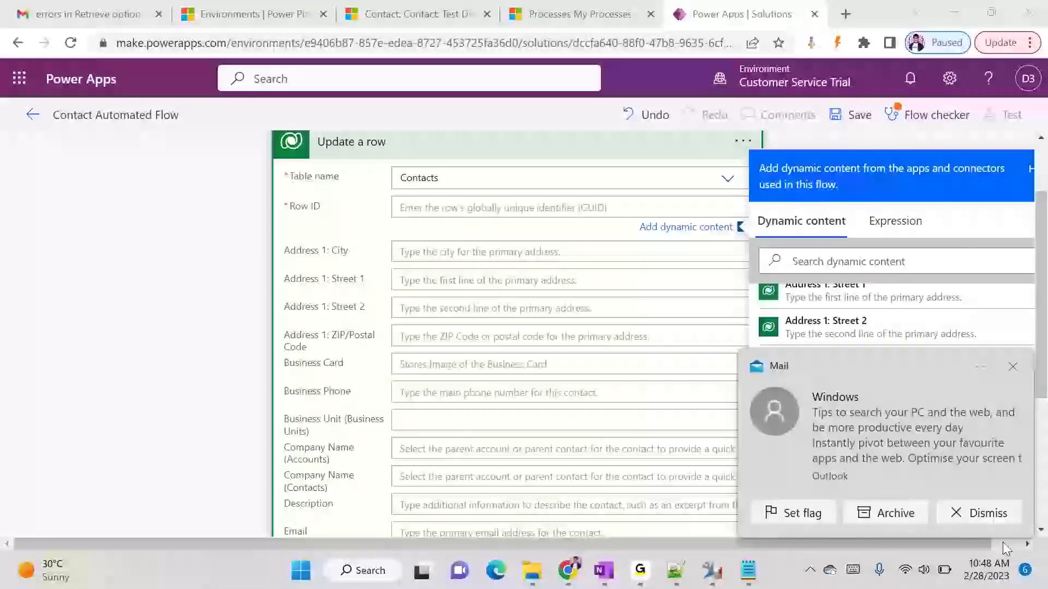
{"action": "left_click", "coordinate": [1003, 515]}
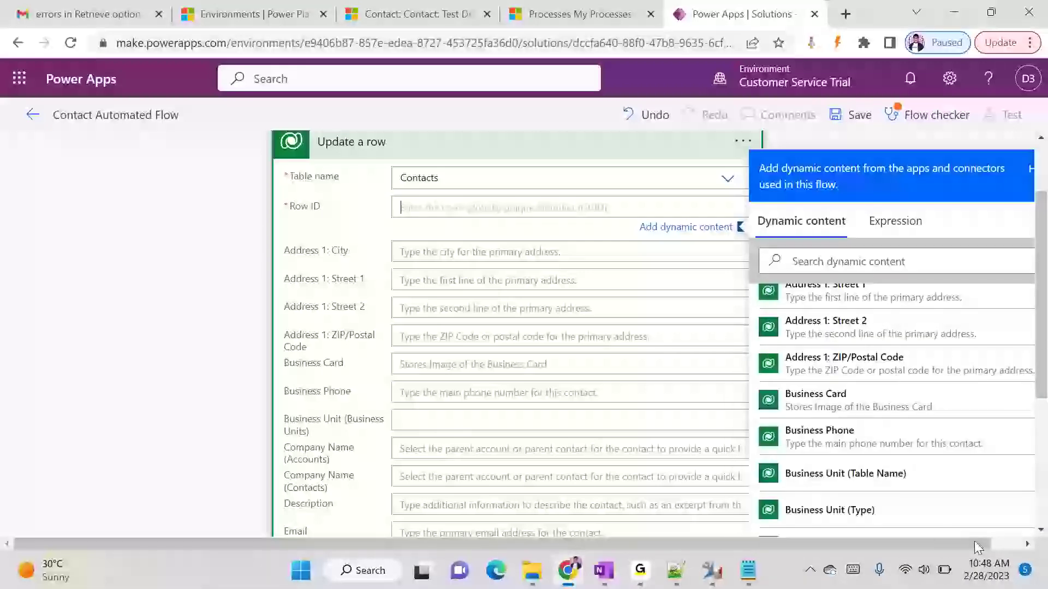
{"action": "left_click", "coordinate": [998, 542]}
{"action": "left_click_drag", "start_coordinate": [1029, 384], "coordinate": [1026, 403]}
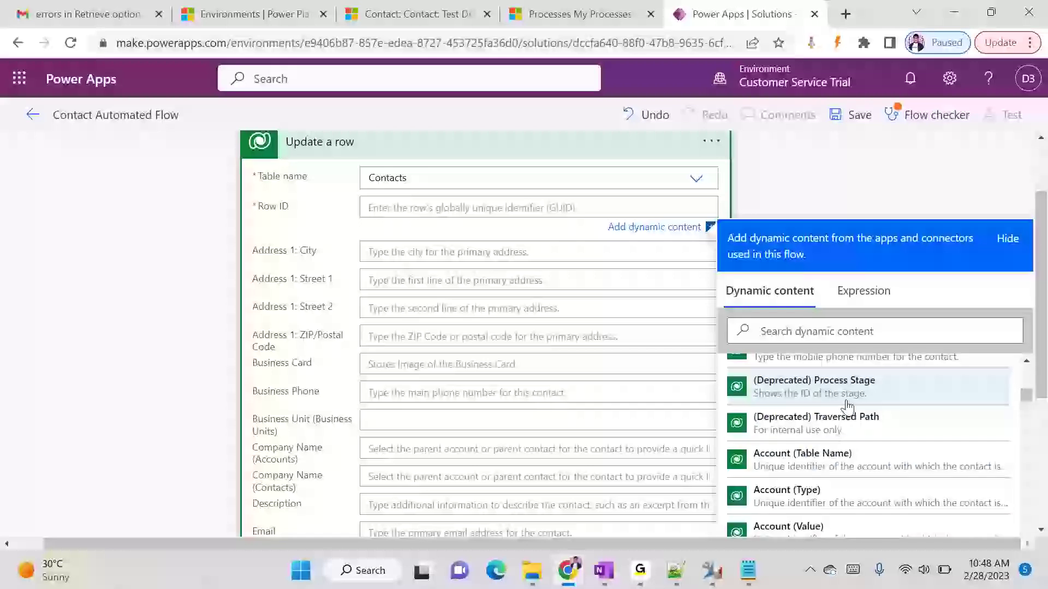
{"action": "scroll", "coordinate": [406, 169], "scroll_direction": "up", "scroll_amount": 2}
{"action": "scroll", "coordinate": [884, 480], "scroll_direction": "down", "scroll_amount": 2}
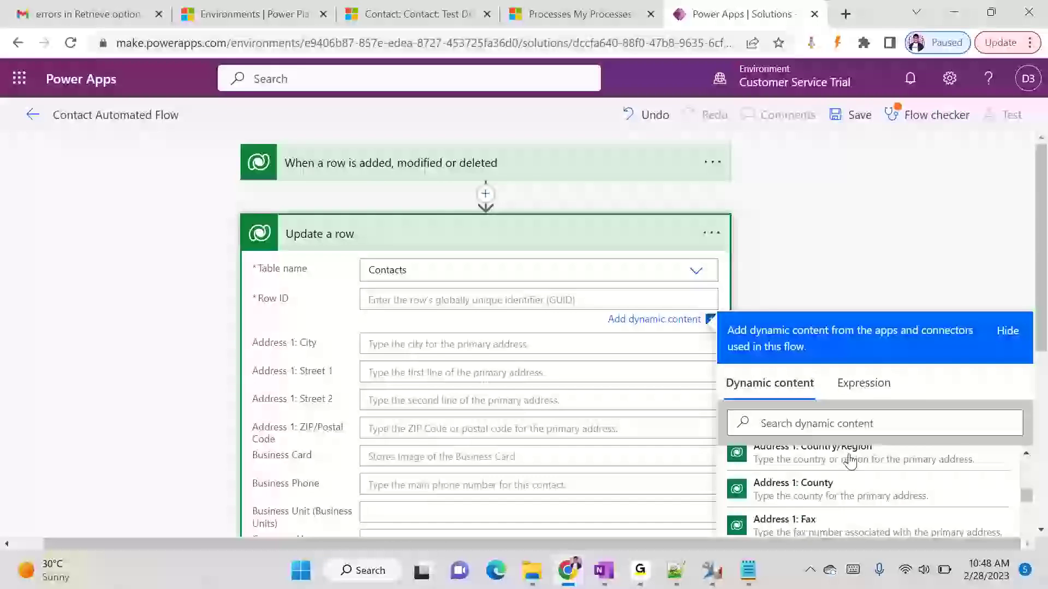
- Search 'contacts' in dynamic content and set Row ID to the trigger's Contact identifier
{"action": "left_click", "coordinate": [817, 419]}
{"action": "type", "text": "contacts"}
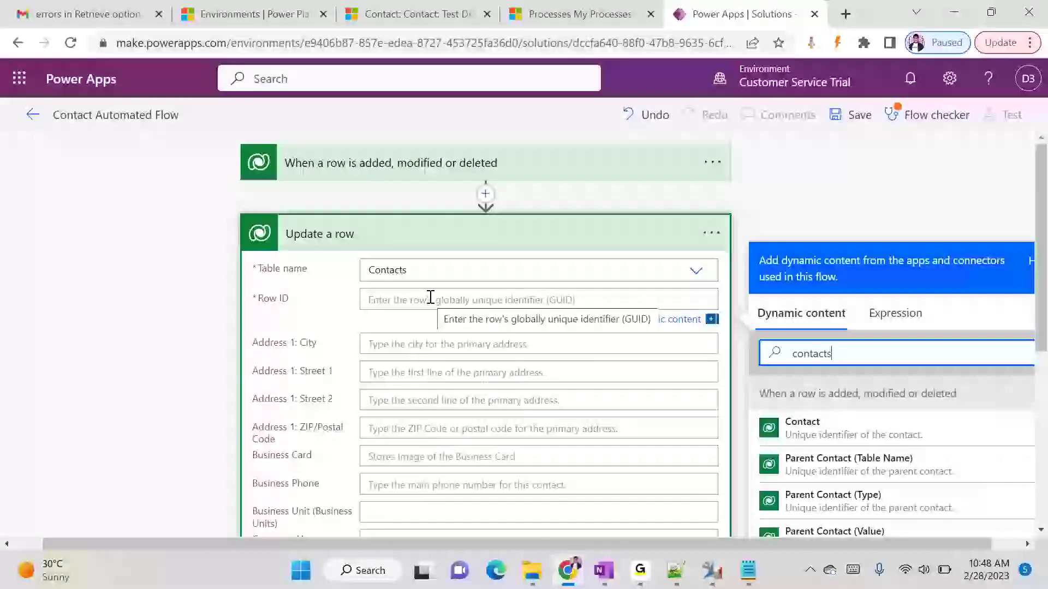
{"action": "left_click", "coordinate": [431, 299]}
{"action": "left_click", "coordinate": [801, 425]}
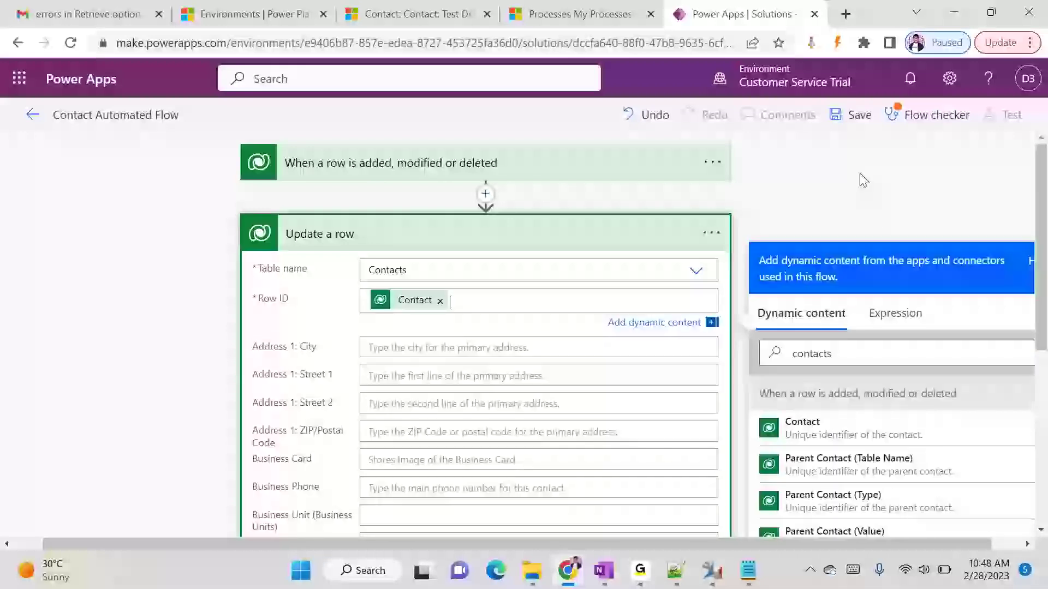
{"action": "mouse_move", "coordinate": [412, 304]}
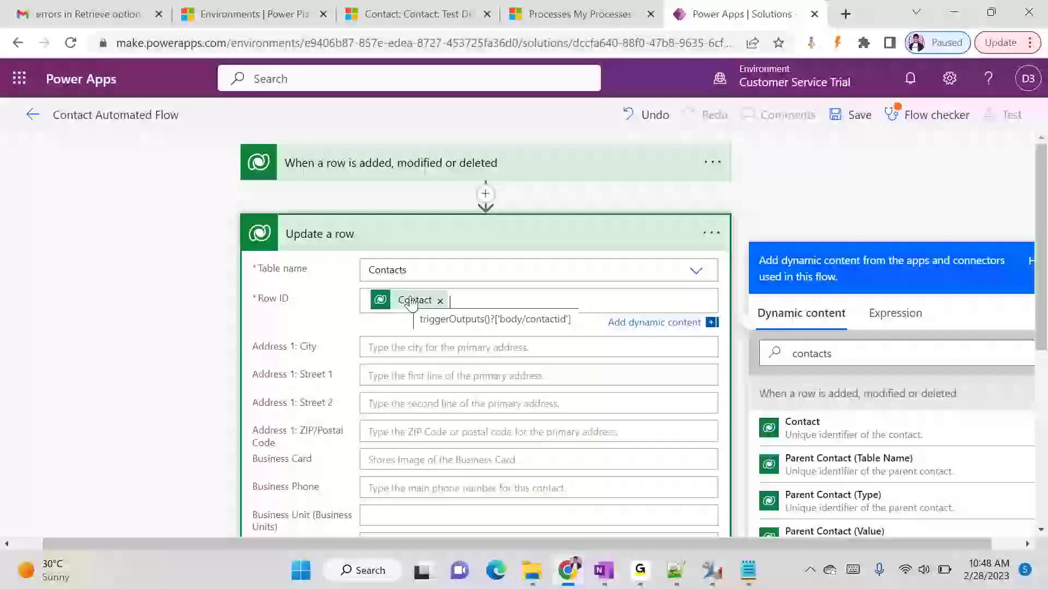
{"action": "left_click", "coordinate": [786, 191]}
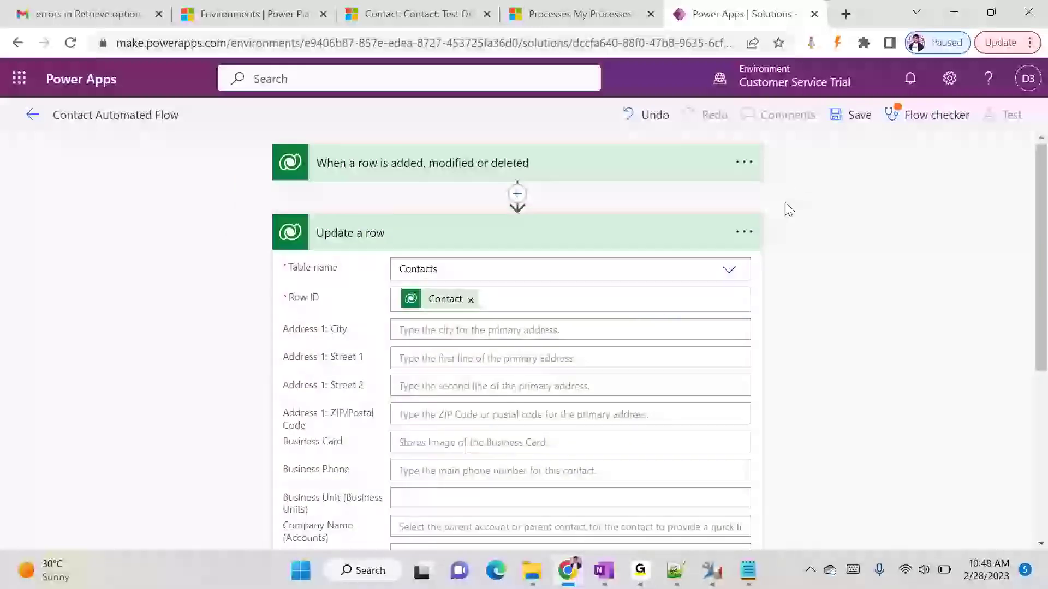
- Enter 'Updated from Power Automate' in the Update a row step's Job Title field
{"action": "scroll", "coordinate": [617, 332], "scroll_direction": "down", "scroll_amount": 3}
{"action": "scroll", "coordinate": [606, 330], "scroll_direction": "down", "scroll_amount": 2}
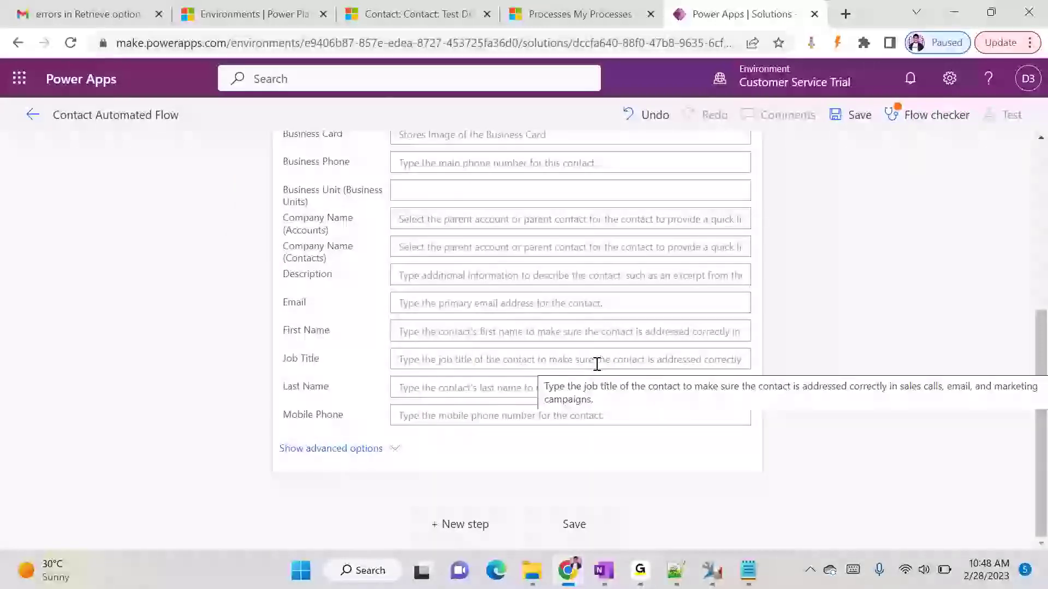
{"action": "scroll", "coordinate": [596, 363], "scroll_direction": "up", "scroll_amount": 1}
{"action": "scroll", "coordinate": [597, 362], "scroll_direction": "down", "scroll_amount": 1}
{"action": "left_click", "coordinate": [437, 363]}
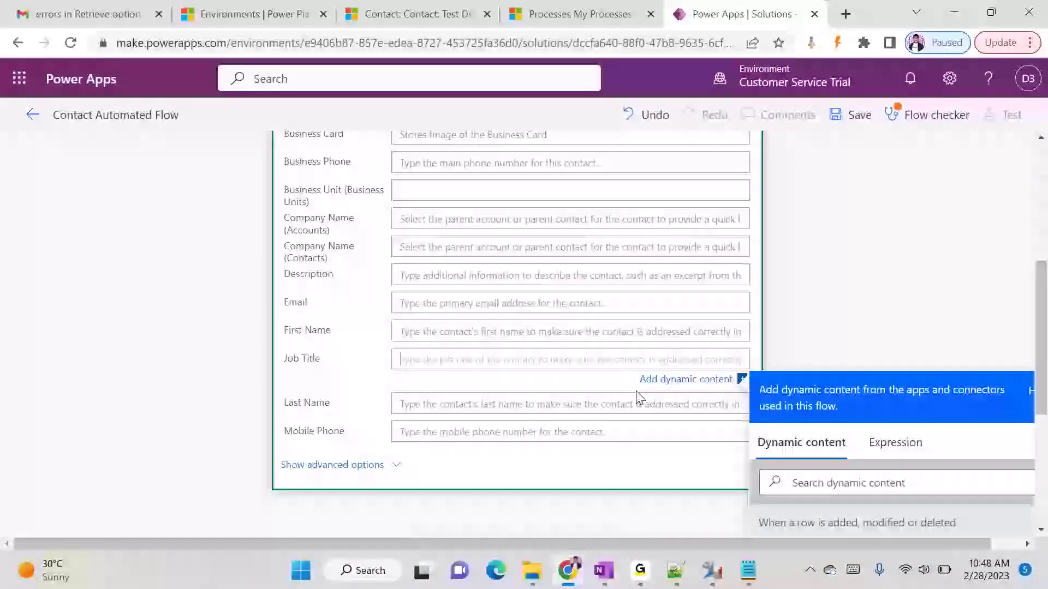
{"action": "type", "text": "Updated from Powe"}
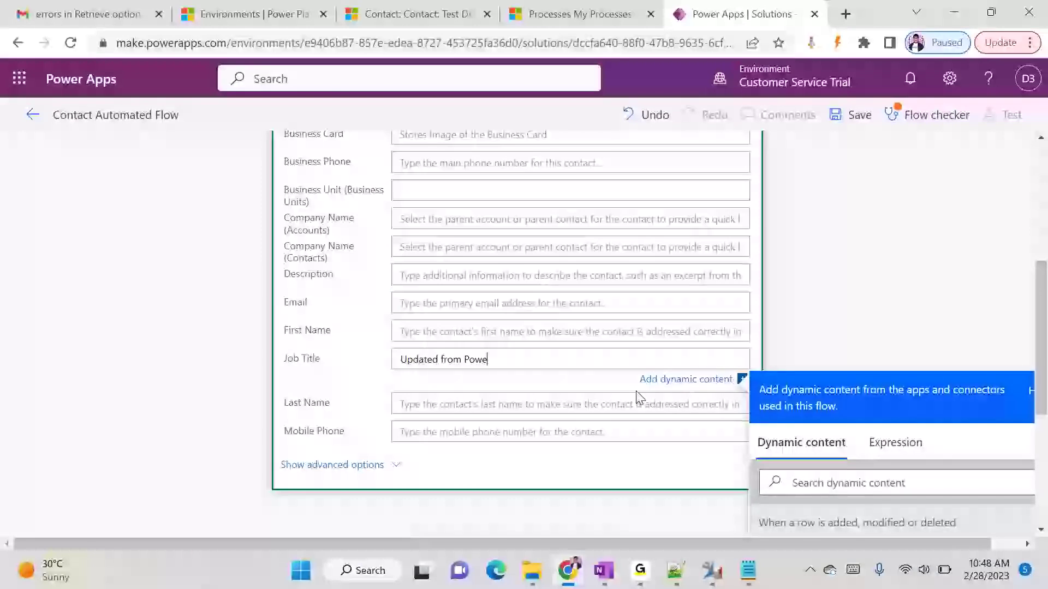
{"action": "type", "text": "omat"}
{"action": "left_click", "coordinate": [907, 253]}
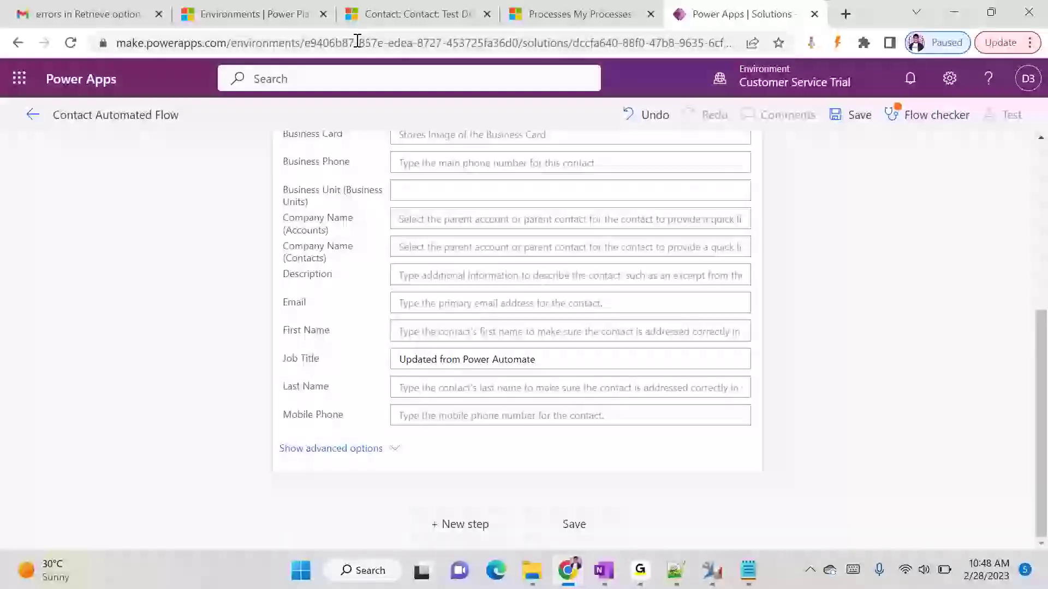
- Glance over the Test Demo contact record, then return to the flow editor
{"action": "left_click", "coordinate": [426, 15]}
{"action": "scroll", "coordinate": [238, 407], "scroll_direction": "down", "scroll_amount": 10}
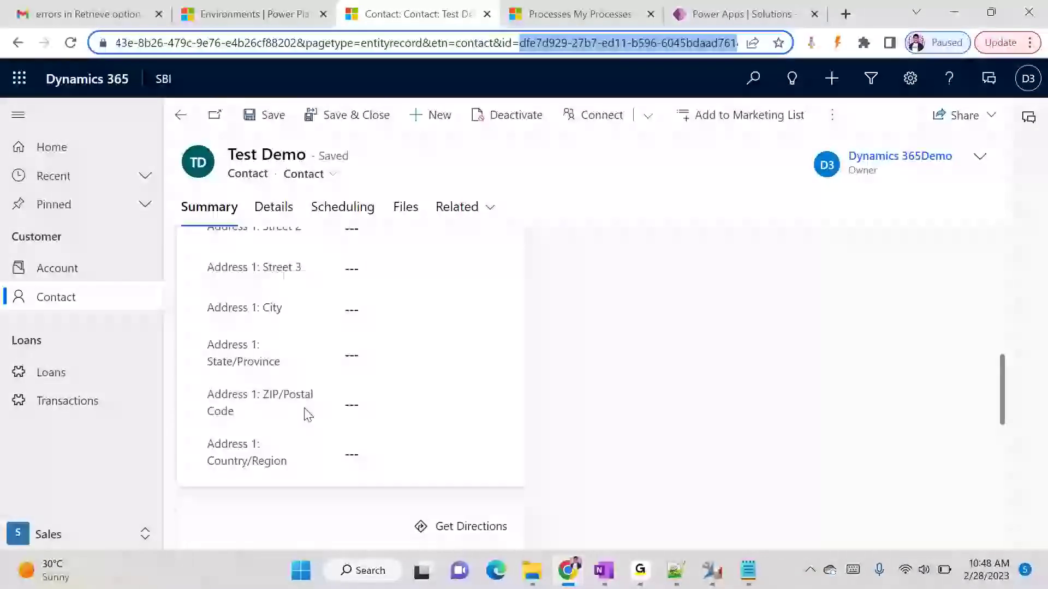
{"action": "scroll", "coordinate": [348, 440], "scroll_direction": "up", "scroll_amount": 10}
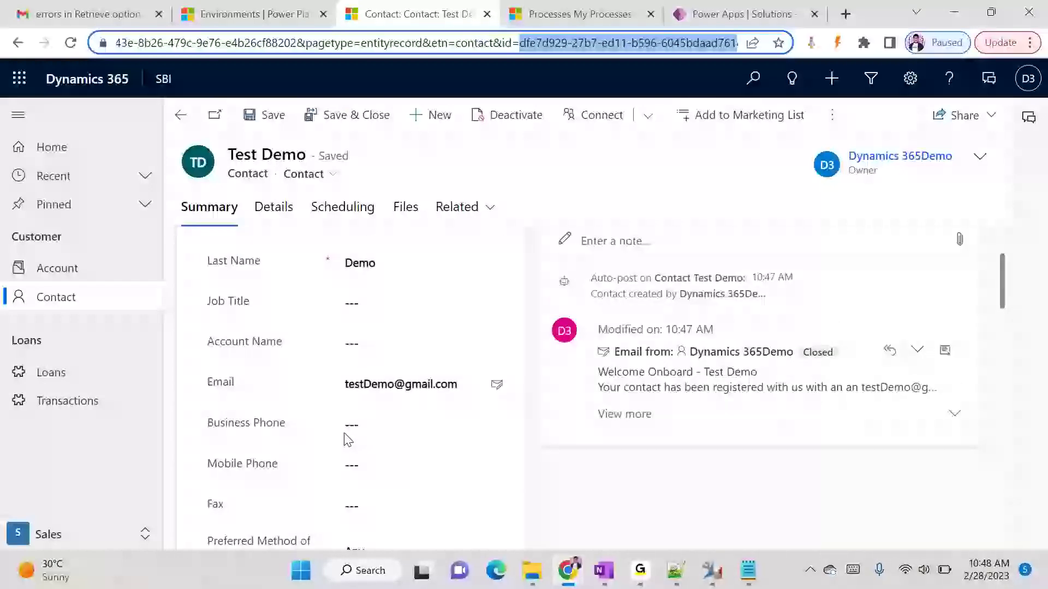
{"action": "scroll", "coordinate": [348, 440], "scroll_direction": "up", "scroll_amount": 2}
{"action": "key", "text": "alt+Tab"}
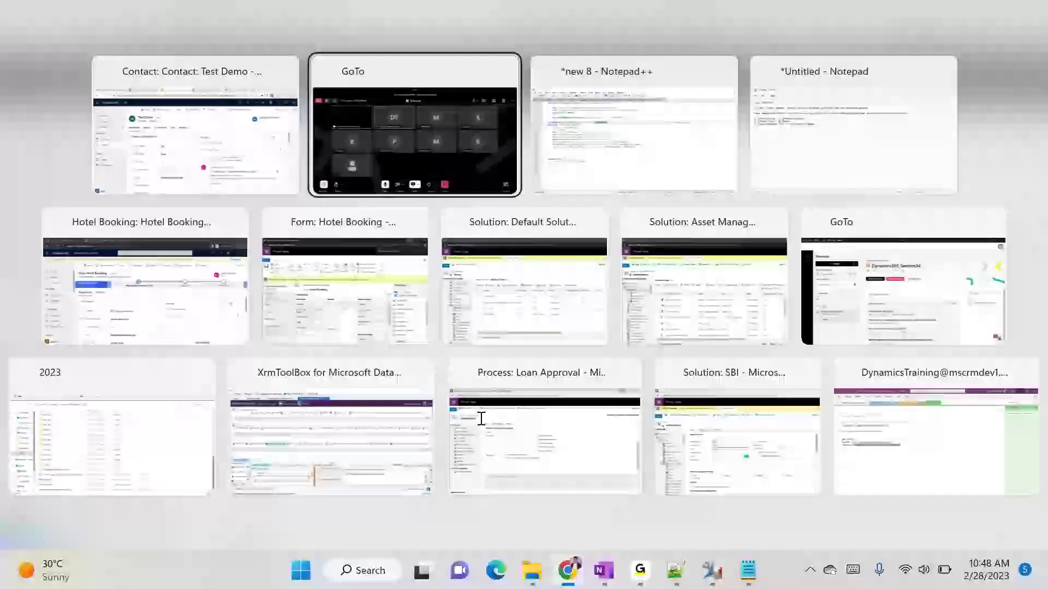
{"action": "key", "text": "alt+Tab"}
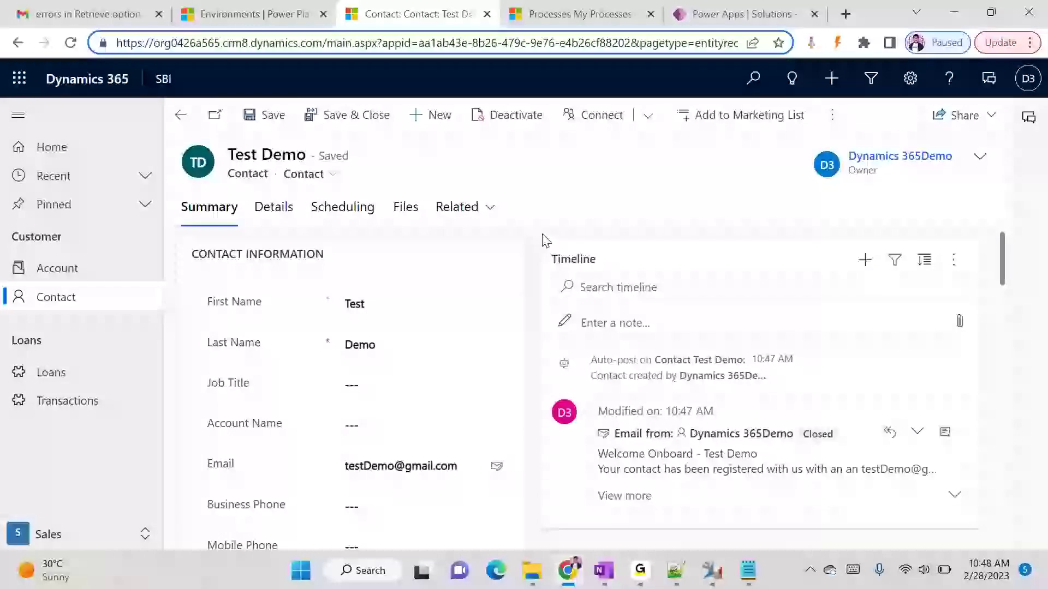
{"action": "left_click", "coordinate": [726, 15]}
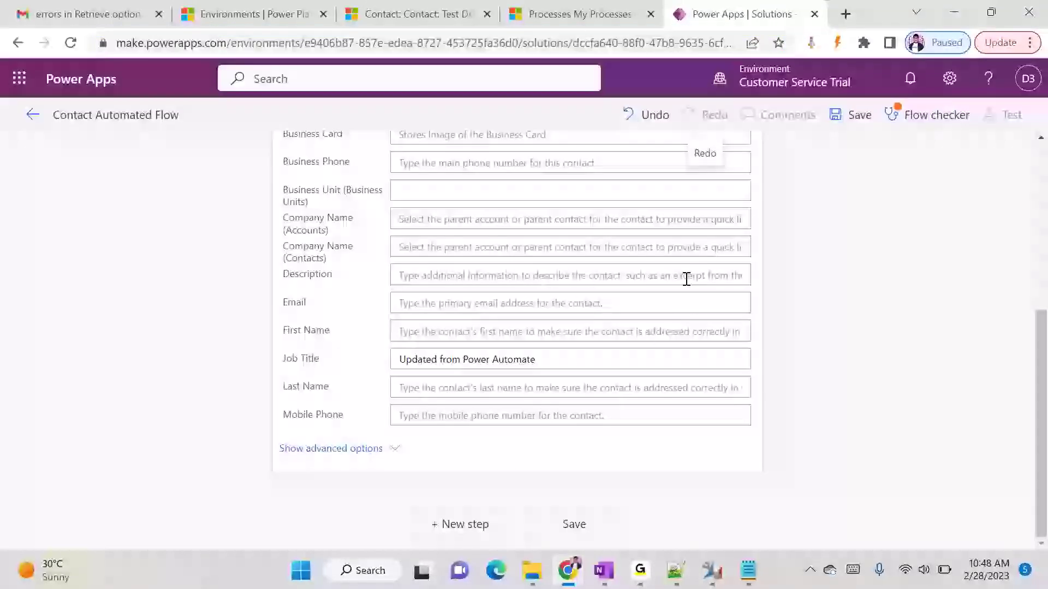
- Save the flow and try the free 90-day trial offered for the premium connector
{"action": "left_click", "coordinate": [844, 121]}
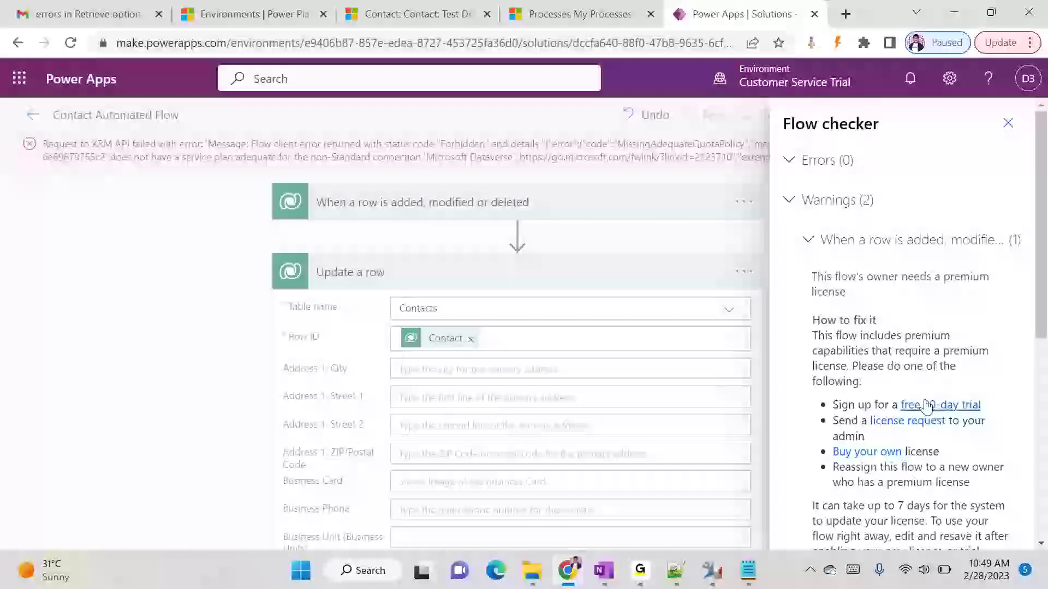
{"action": "scroll", "coordinate": [1015, 410], "scroll_direction": "down", "scroll_amount": 1}
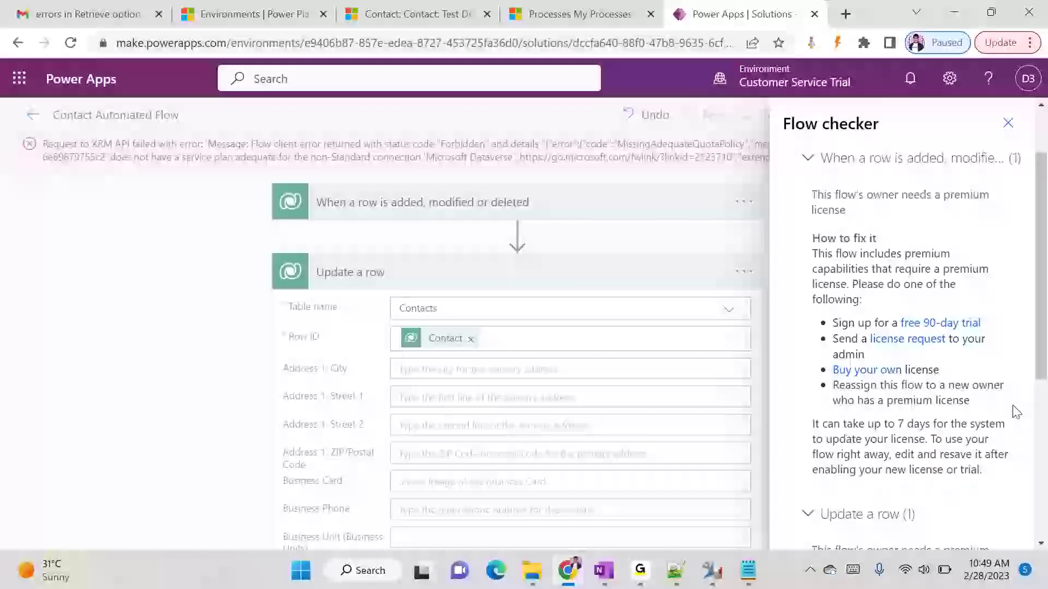
{"action": "left_click", "coordinate": [943, 326]}
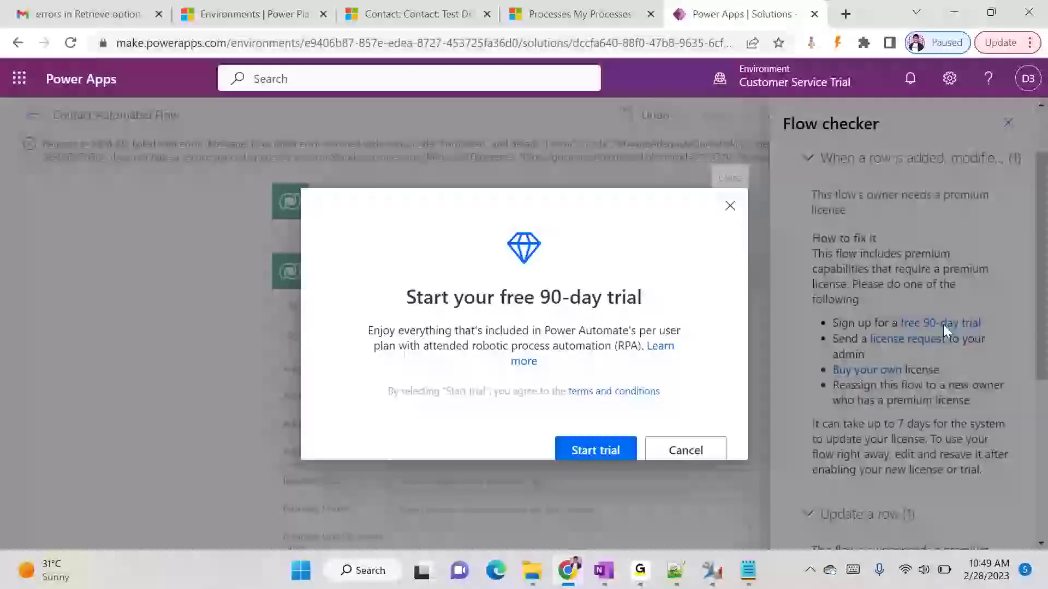
{"action": "left_click", "coordinate": [573, 448]}
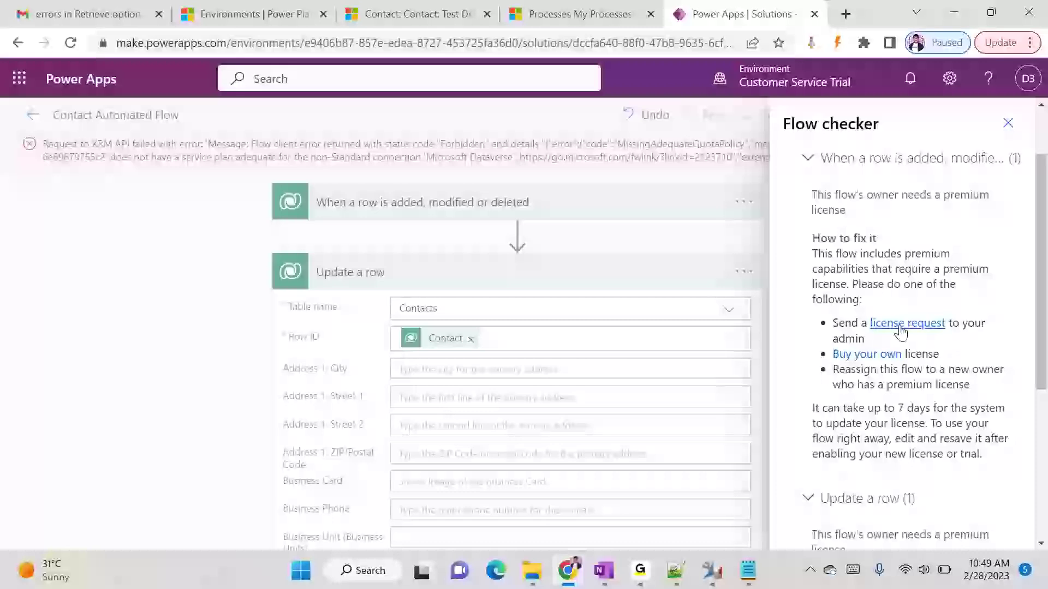
{"action": "scroll", "coordinate": [901, 332], "scroll_direction": "down", "scroll_amount": 5}
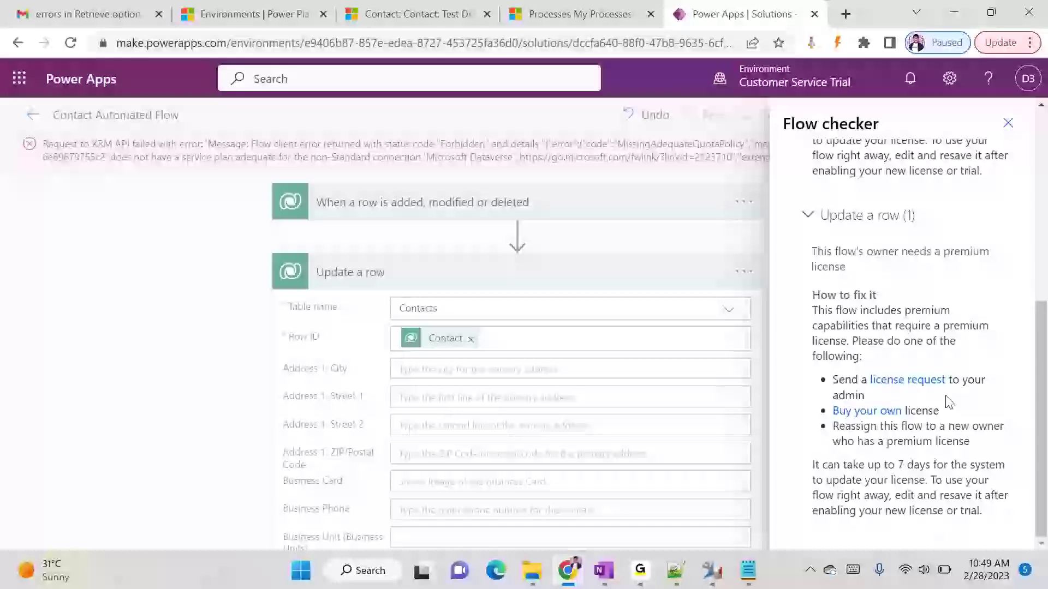
- Submit a licence request with a message to the admin, then close the dialog
{"action": "left_click", "coordinate": [876, 379]}
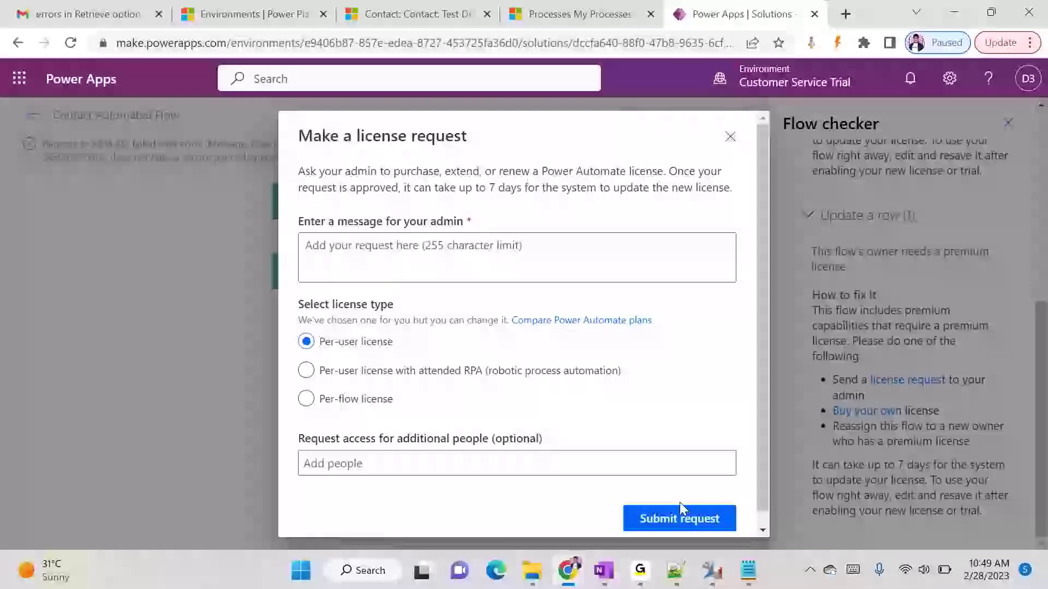
{"action": "left_click", "coordinate": [684, 518]}
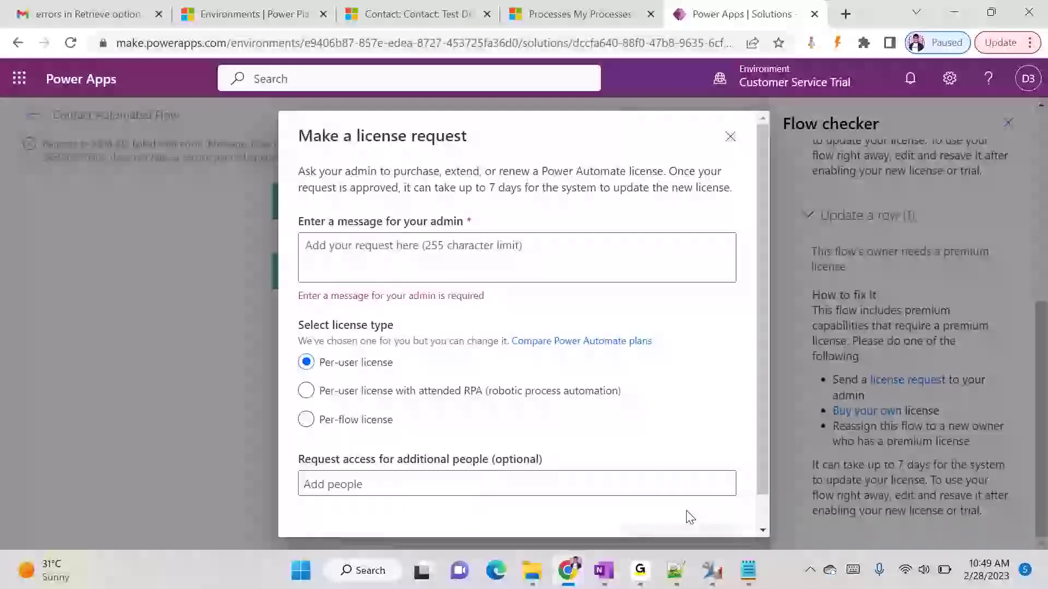
{"action": "left_click", "coordinate": [470, 236]}
{"action": "type", "text": "Training"}
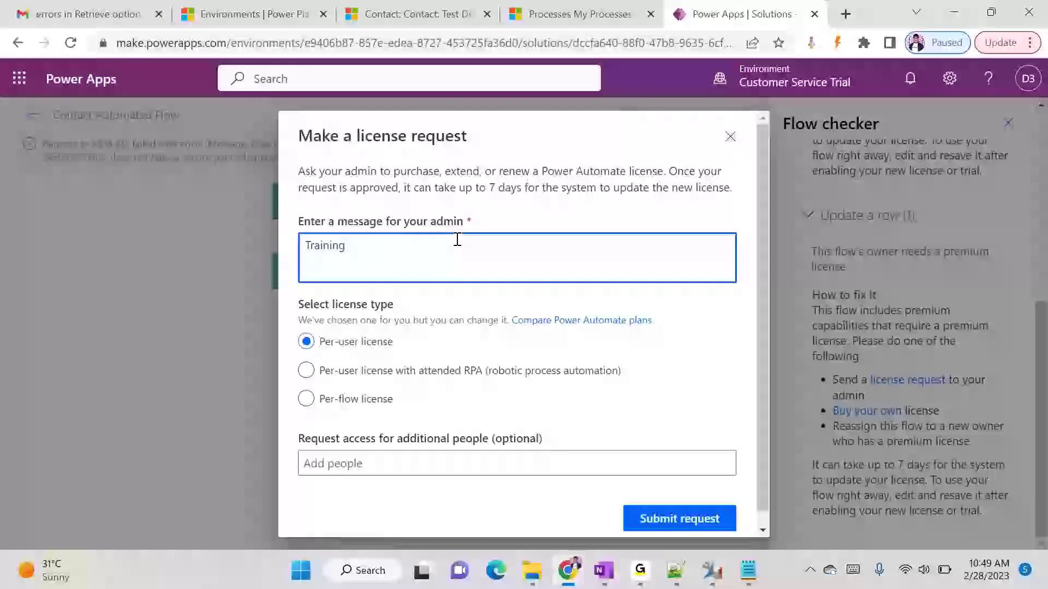
{"action": "left_click", "coordinate": [662, 517]}
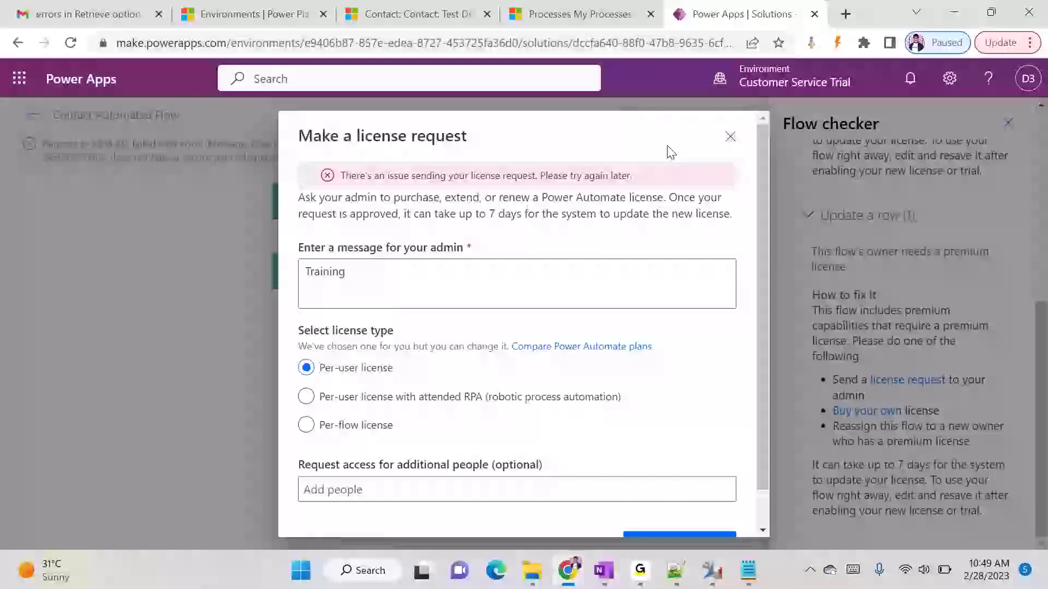
{"action": "left_click", "coordinate": [728, 136]}
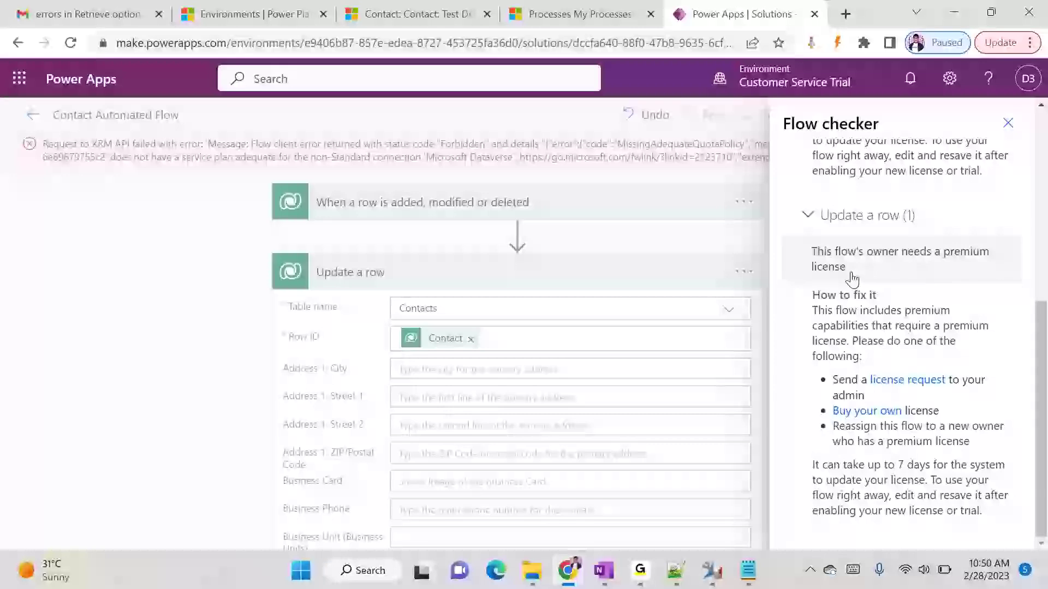
- Close Flow checker, save the flow again, and collapse the Update a row card
{"action": "left_click", "coordinate": [1008, 122]}
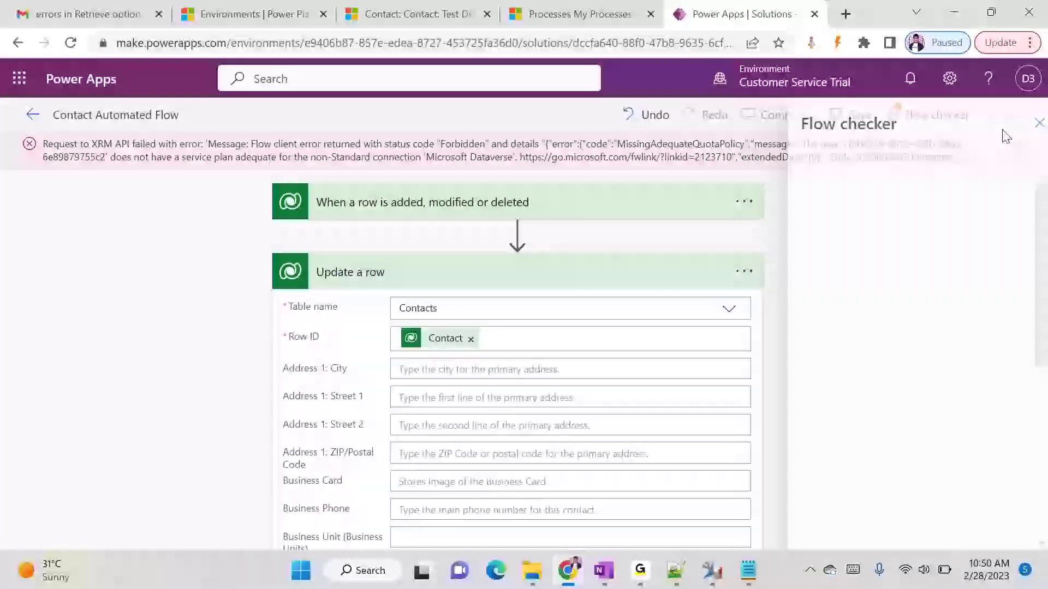
{"action": "left_click", "coordinate": [857, 116]}
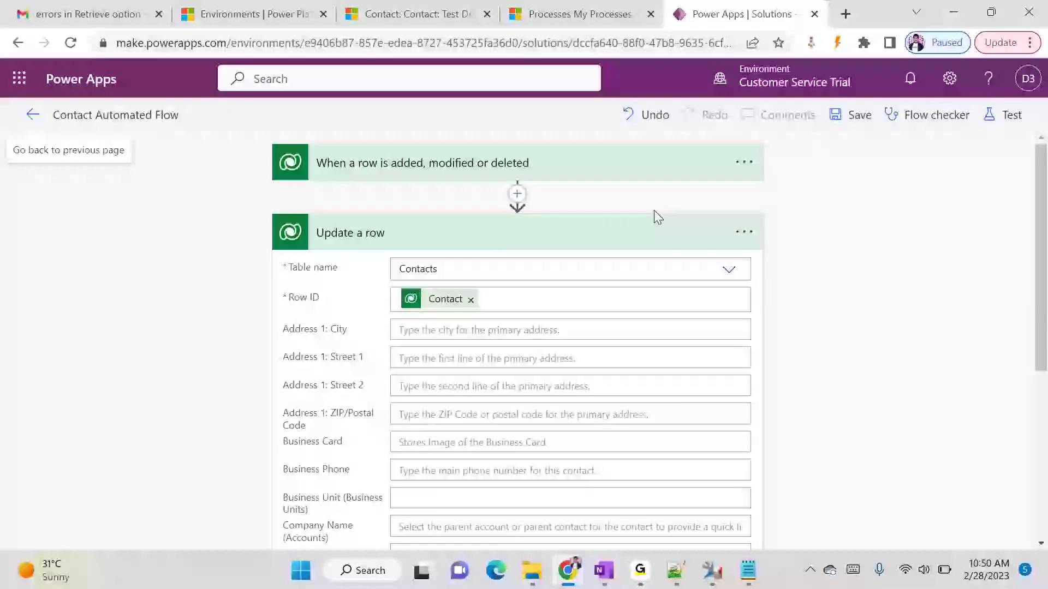
{"action": "left_click", "coordinate": [484, 234]}
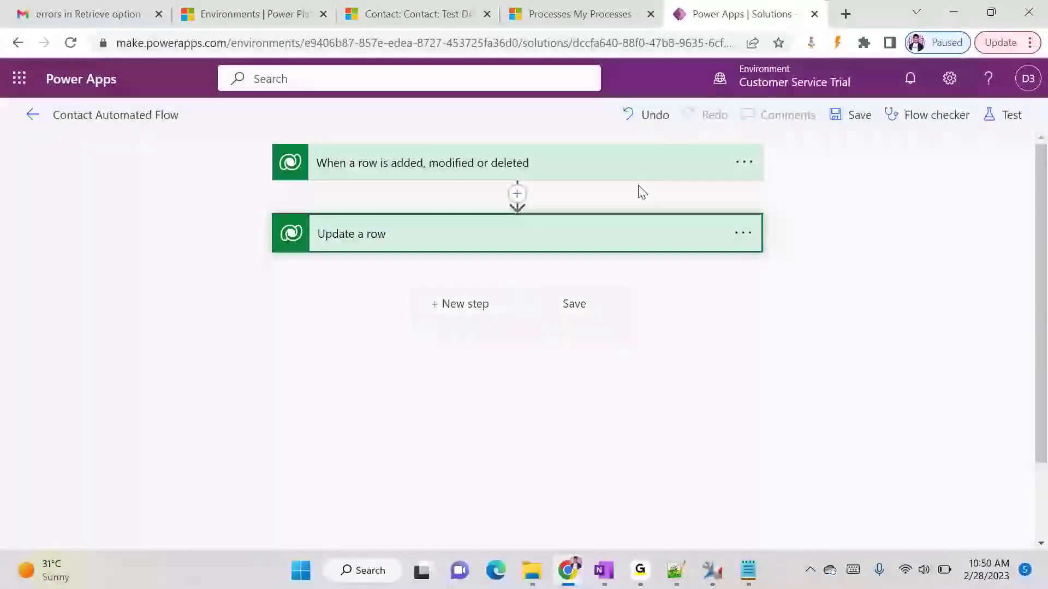
- Start a new contact with First Name 'Demo' and Last Name '2'
{"action": "left_click", "coordinate": [390, 8]}
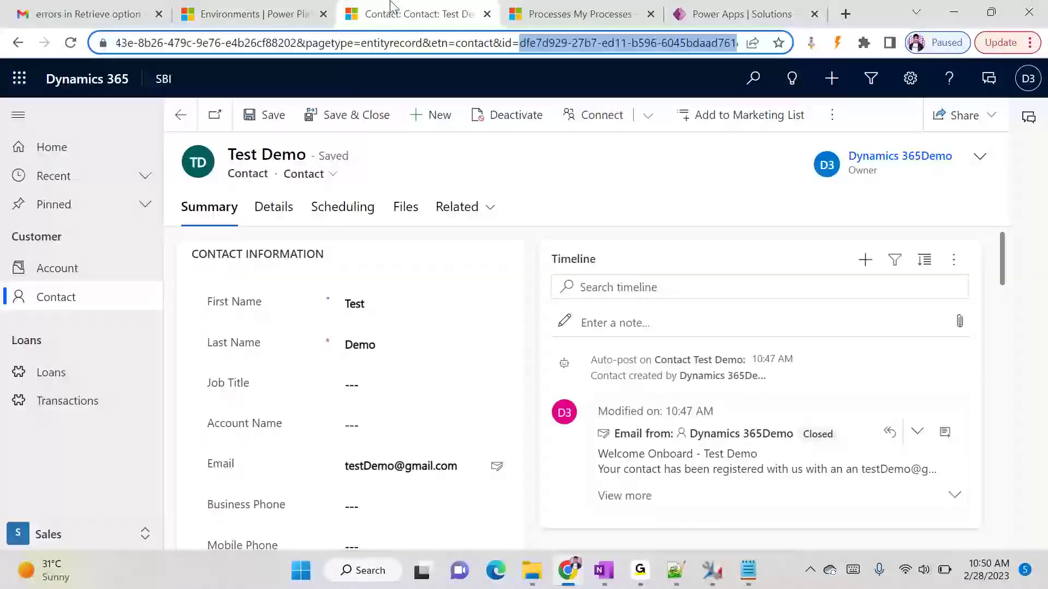
{"action": "left_click", "coordinate": [427, 117]}
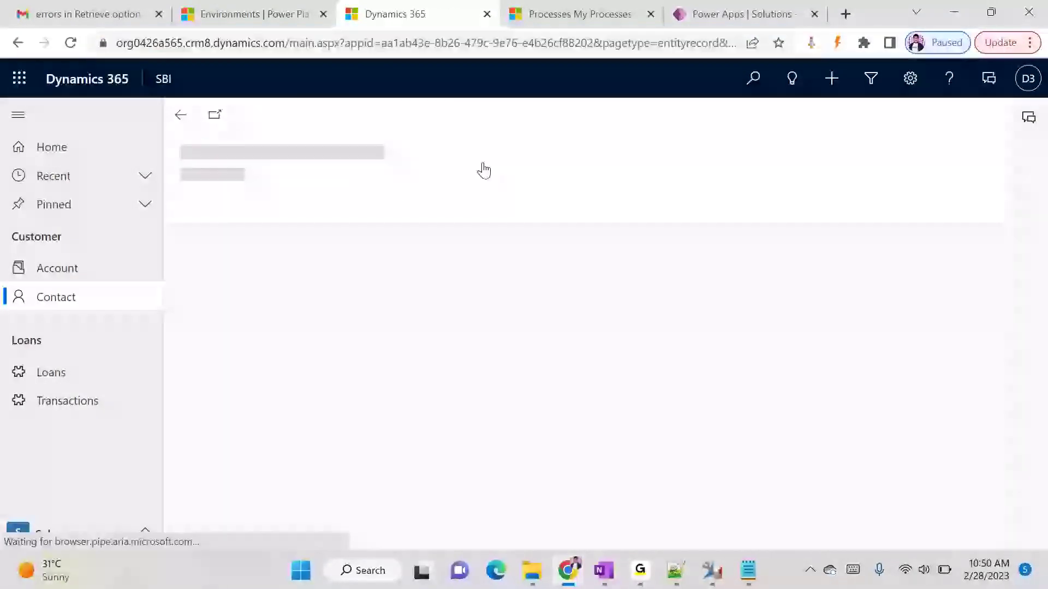
{"action": "left_click", "coordinate": [377, 295]}
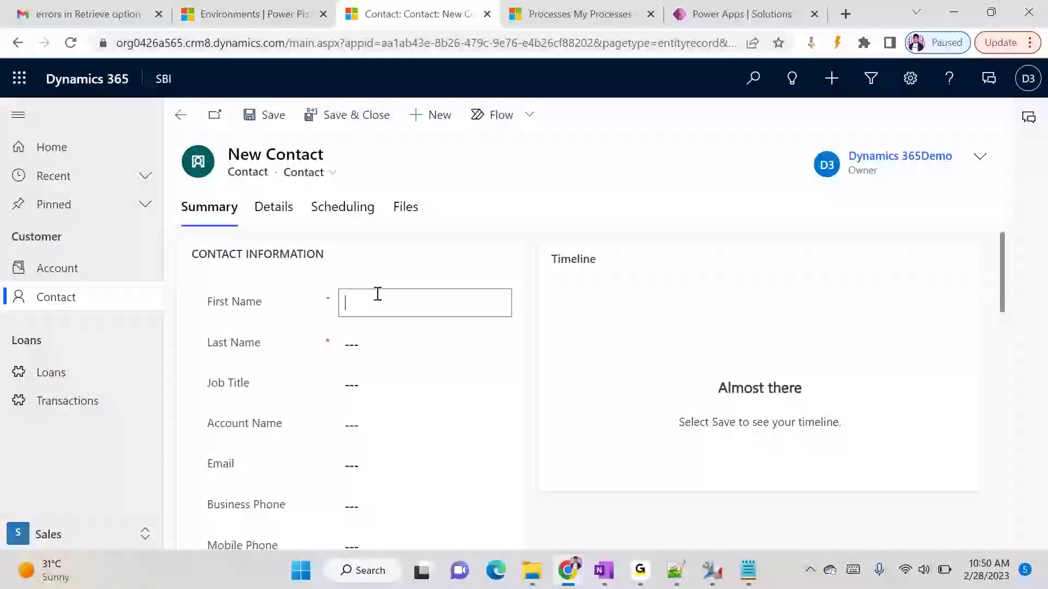
{"action": "type", "text": "Demo"}
{"action": "key", "text": "Tab"}
{"action": "type", "text": "2"}
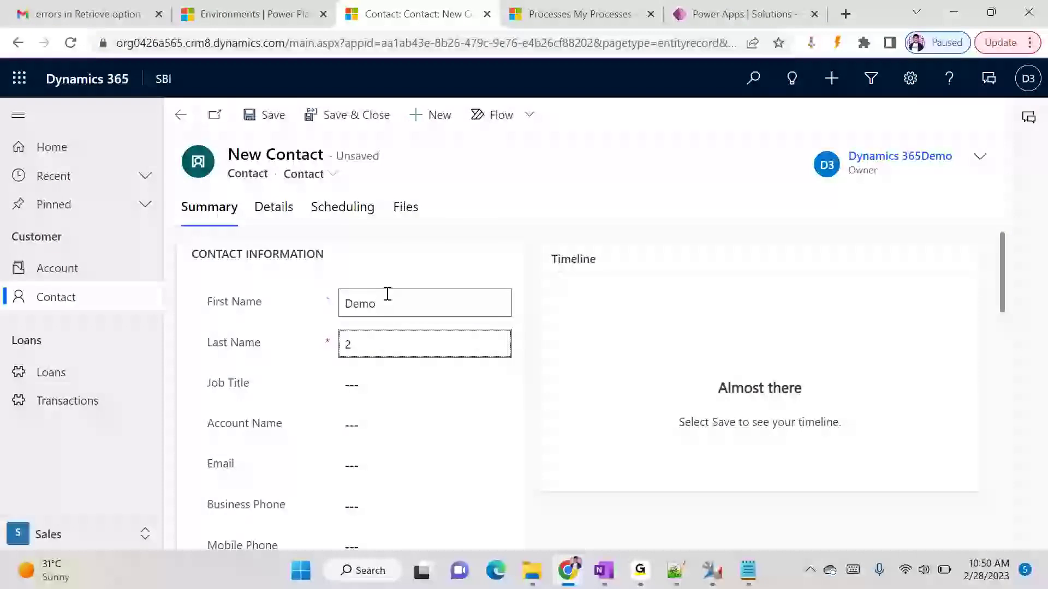
- Add an email address to the Demo 2 contact and save it
{"action": "scroll", "coordinate": [453, 354], "scroll_direction": "down", "scroll_amount": 4}
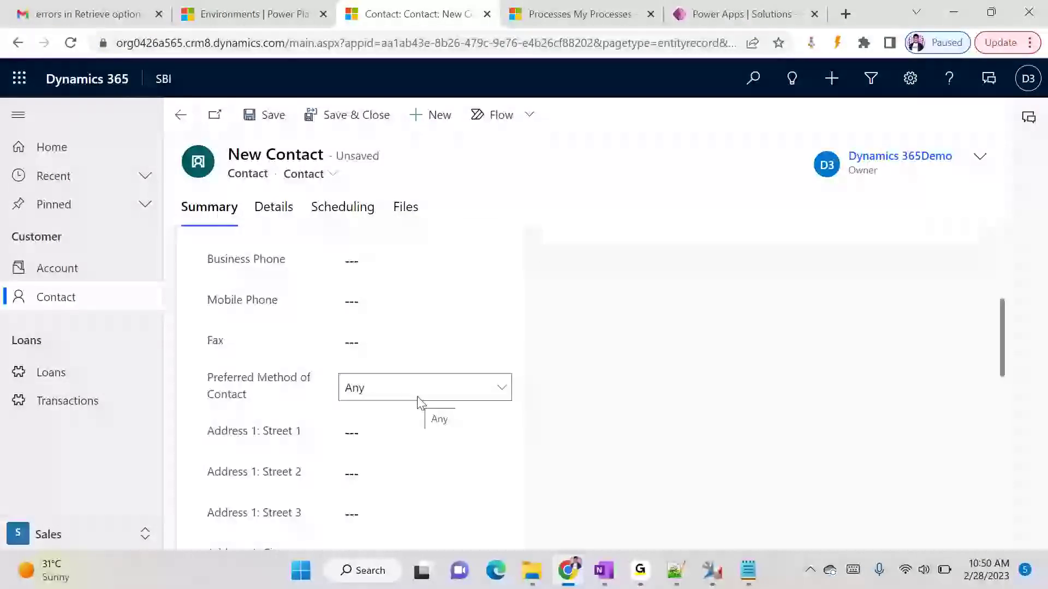
{"action": "scroll", "coordinate": [419, 402], "scroll_direction": "up", "scroll_amount": 1}
{"action": "left_click", "coordinate": [381, 300]}
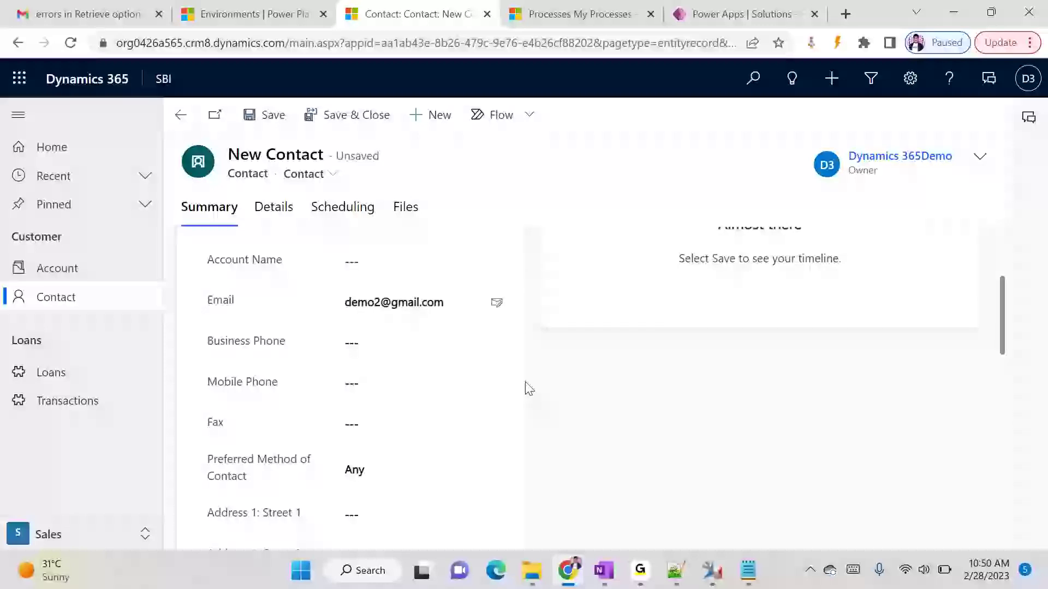
{"action": "scroll", "coordinate": [527, 388], "scroll_direction": "up", "scroll_amount": 3}
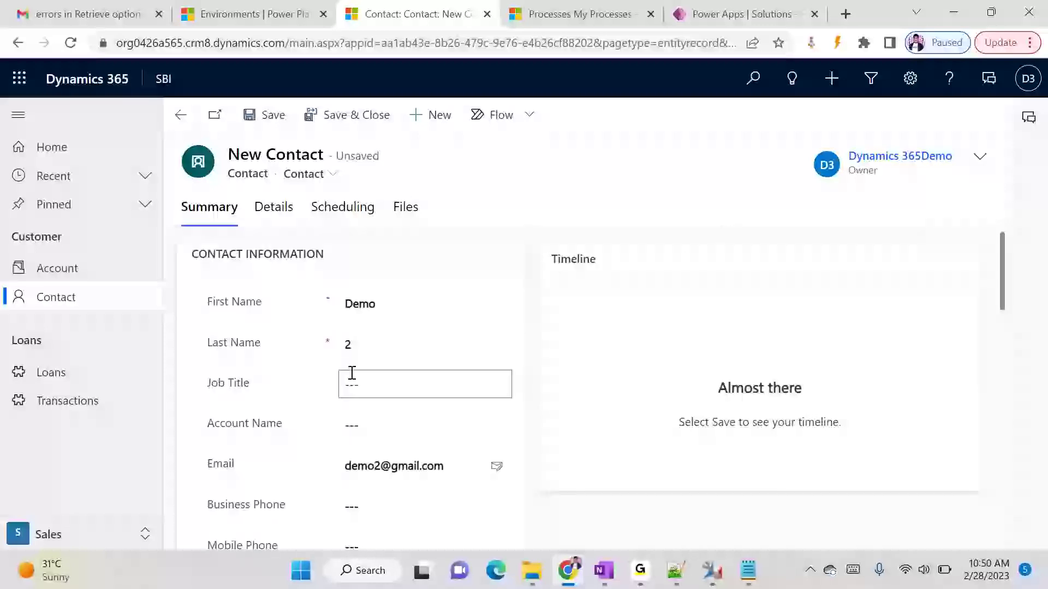
{"action": "left_click", "coordinate": [254, 113]}
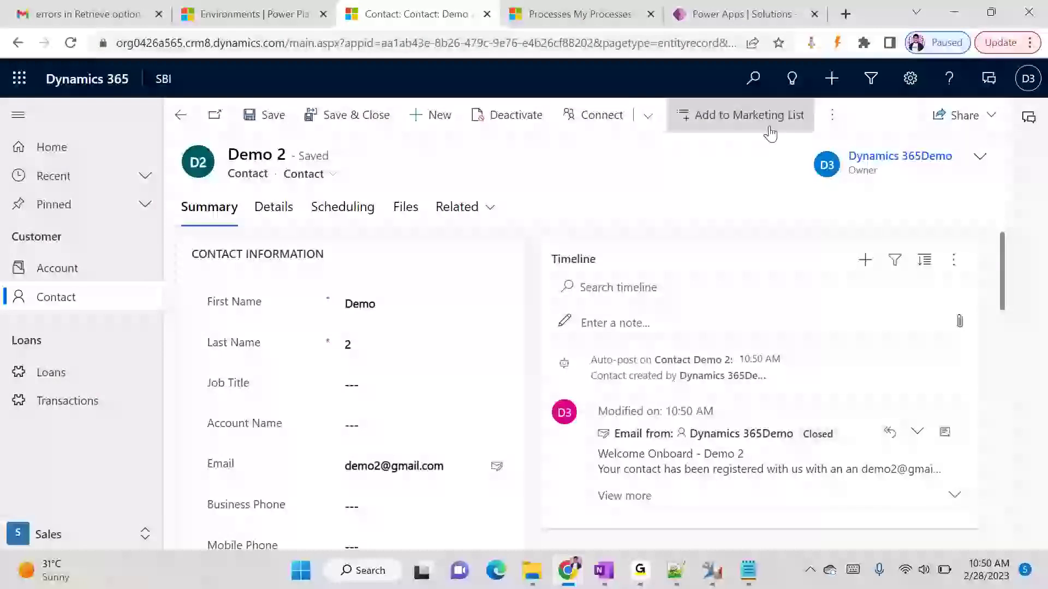
- Refresh the contact record via the overflow menu, then return to the flow tab
{"action": "left_click", "coordinate": [830, 114]}
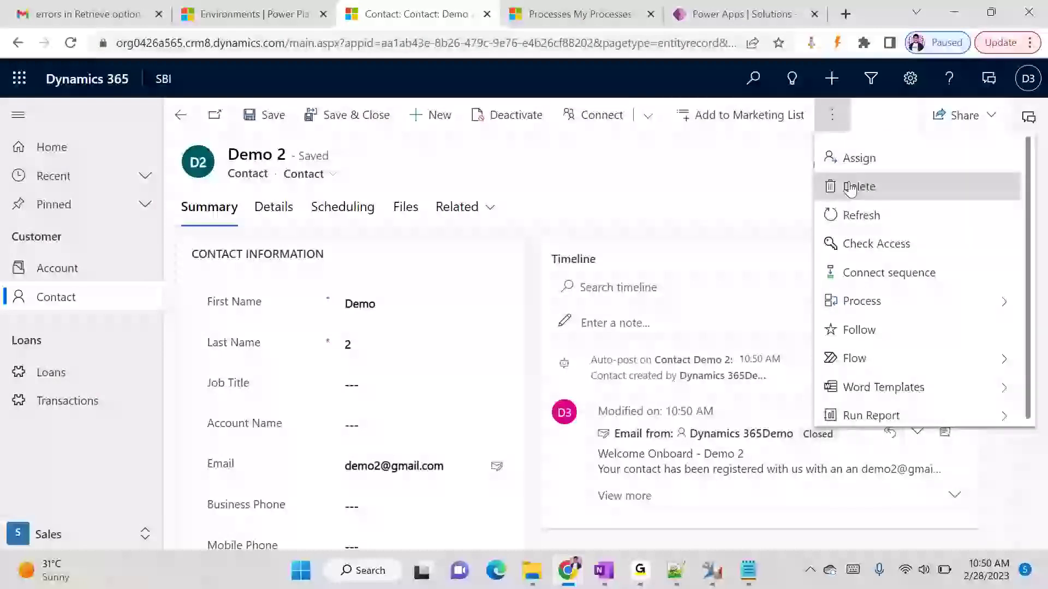
{"action": "left_click", "coordinate": [850, 214]}
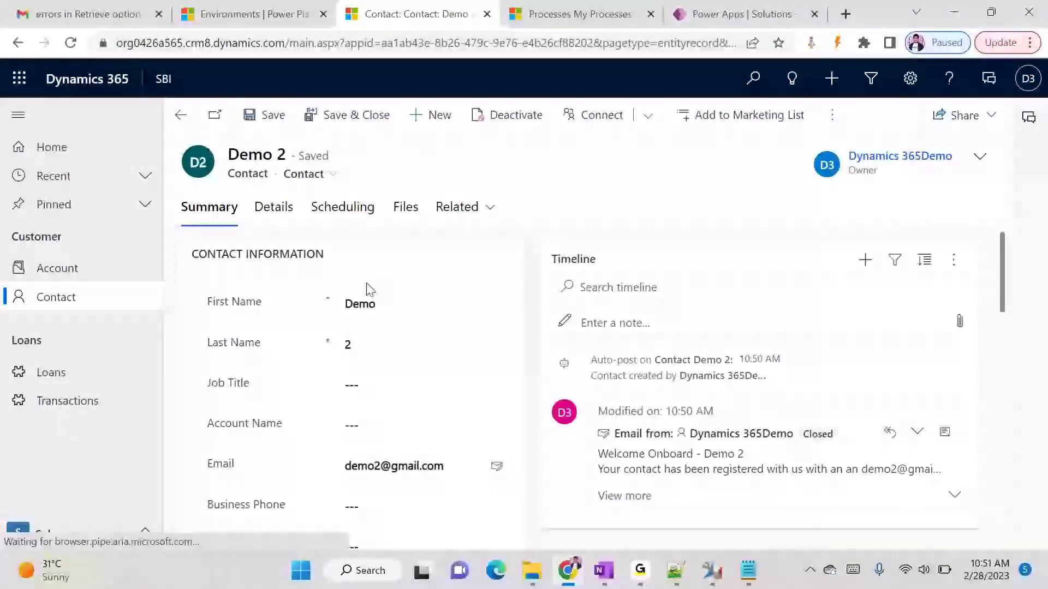
{"action": "left_click", "coordinate": [742, 14]}
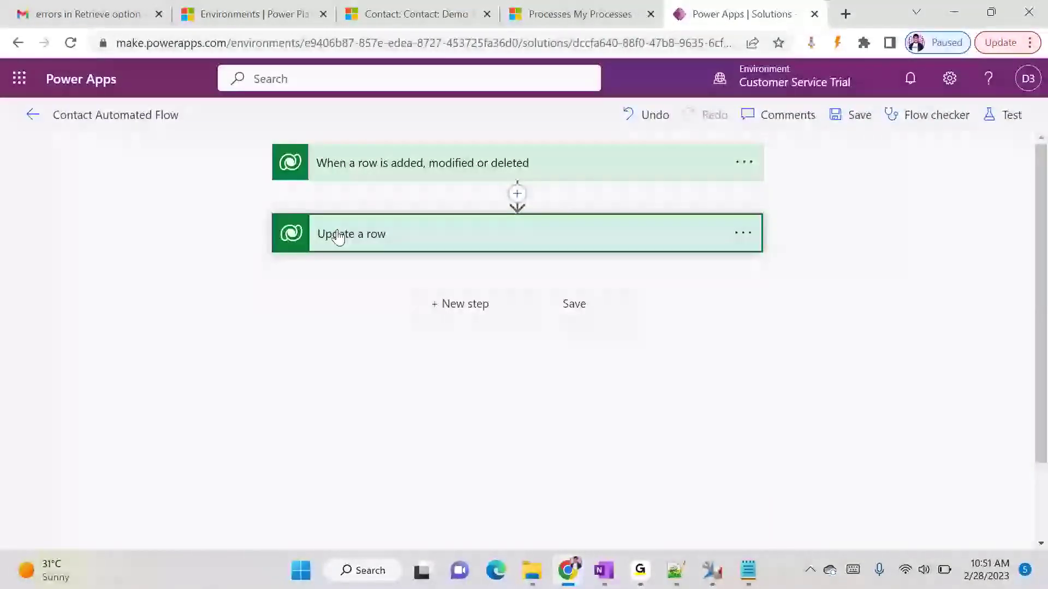
- Open Contact Automated Flow from the solution's Cloud flows and check its one Succeeded run
{"action": "left_click", "coordinate": [32, 114]}
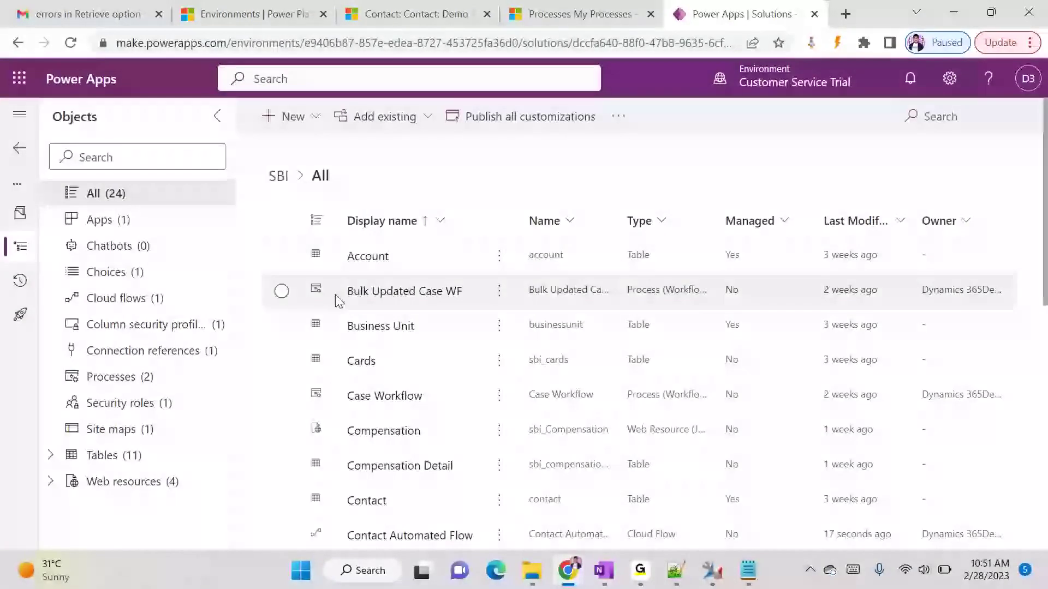
{"action": "left_click", "coordinate": [162, 307]}
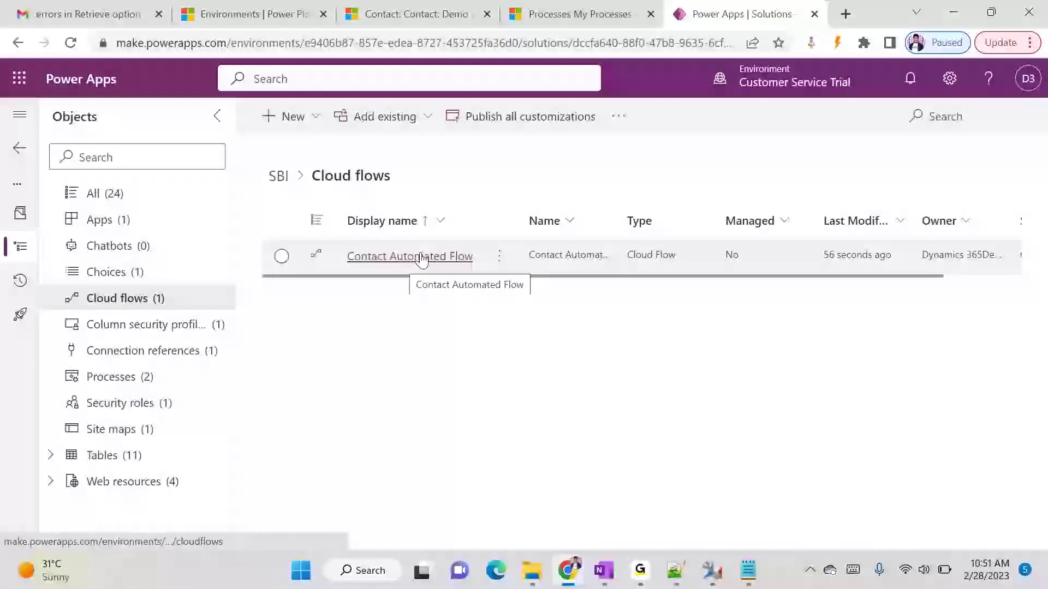
{"action": "left_click", "coordinate": [421, 256]}
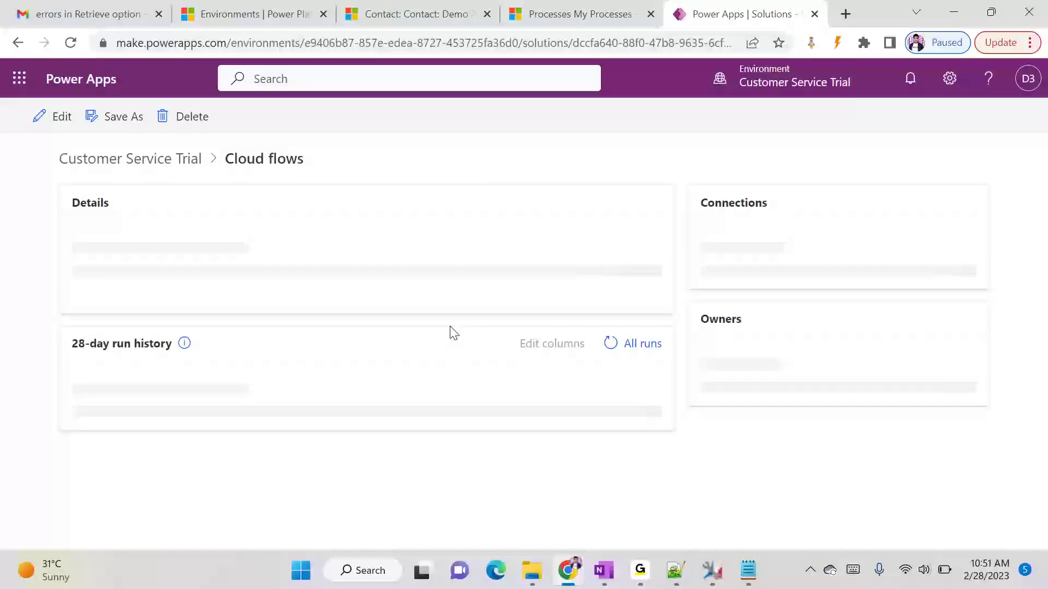
{"action": "scroll", "coordinate": [453, 333], "scroll_direction": "down", "scroll_amount": 3}
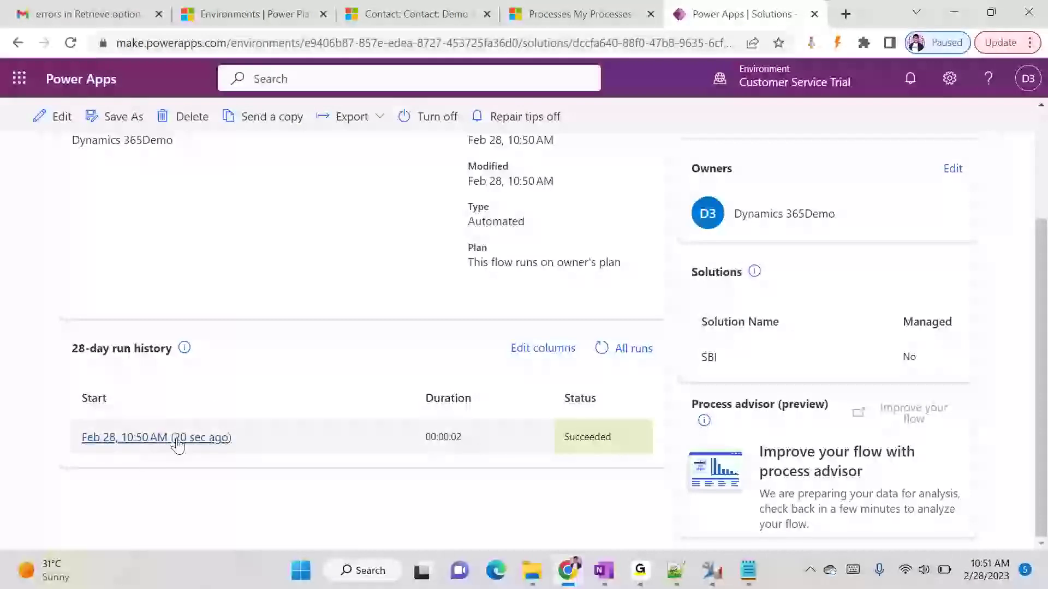
{"action": "left_click", "coordinate": [411, 14]}
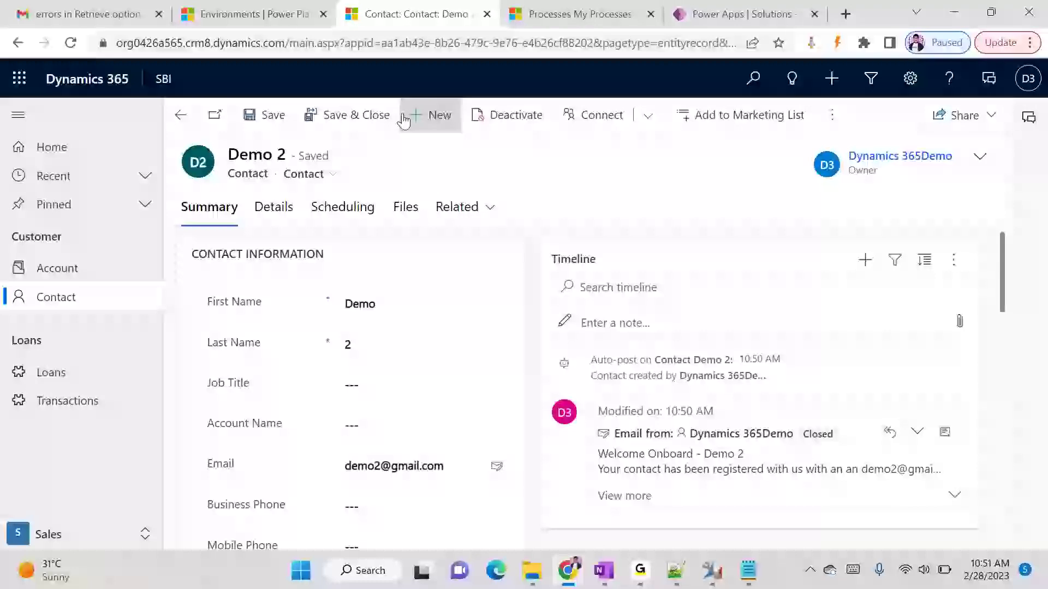
- Reload the Demo 2 contact and confirm its Job Title reads 'Updated from Power Automate'
{"action": "left_click", "coordinate": [70, 43]}
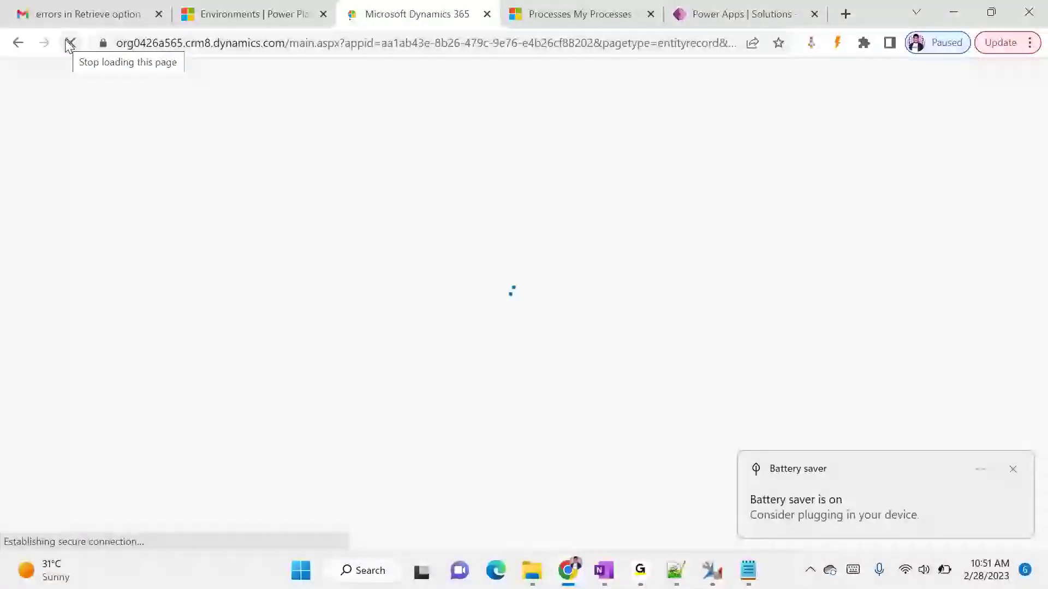
{"action": "left_click", "coordinate": [1013, 470]}
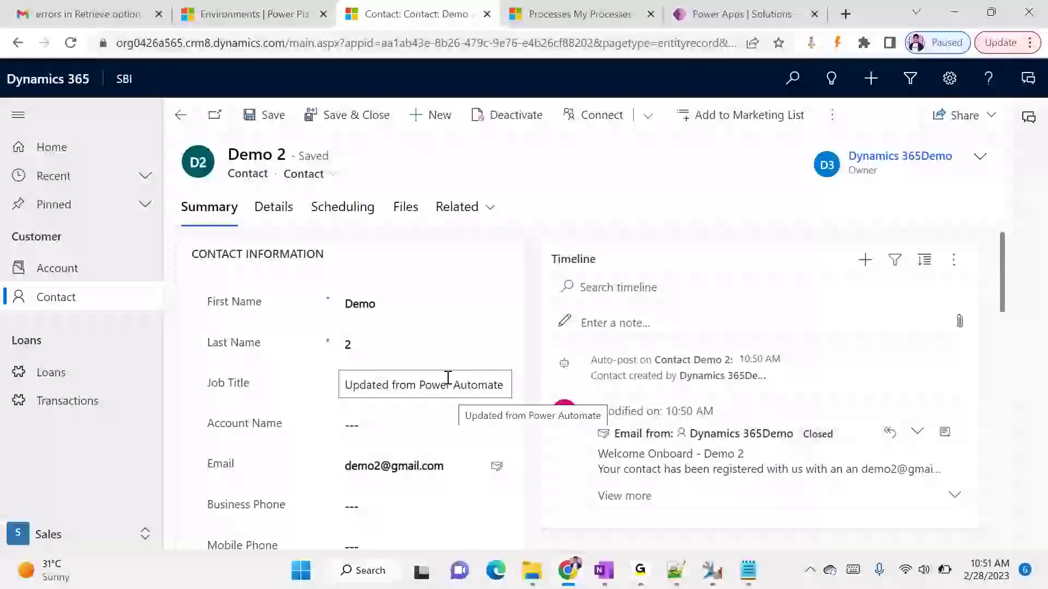
{"action": "left_click", "coordinate": [782, 8]}
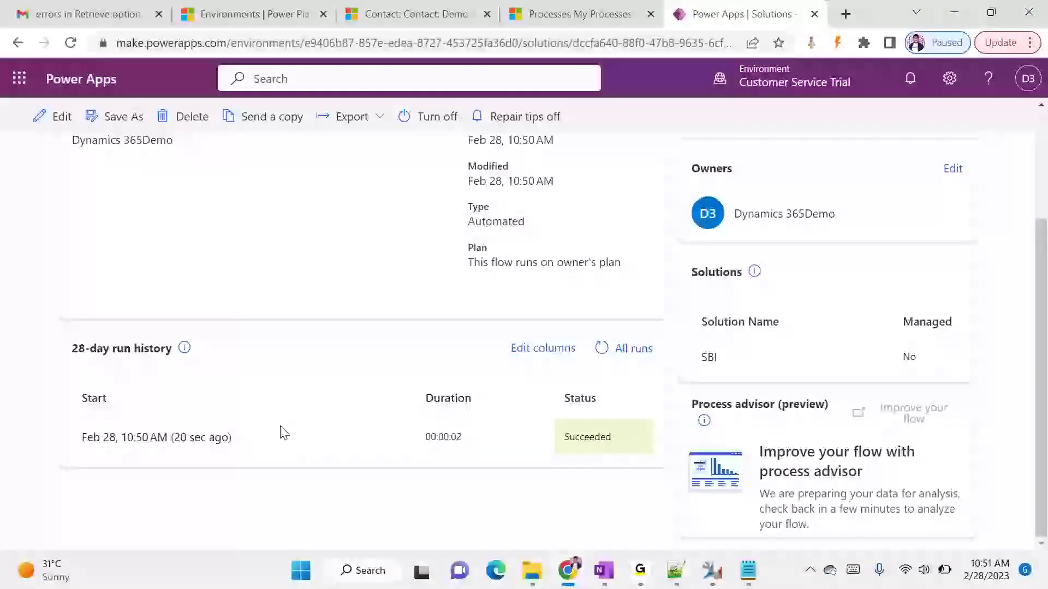
- Inspect the latest run's Update a row step, which sets Job Title to 'Updated from Power Automate'
{"action": "left_click", "coordinate": [211, 441]}
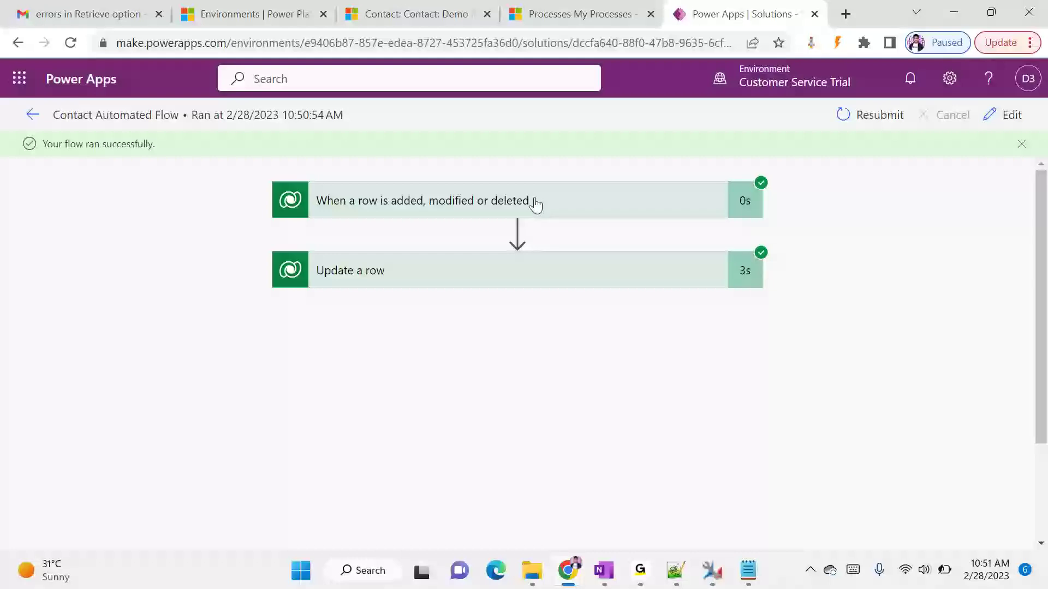
{"action": "left_click", "coordinate": [550, 276]}
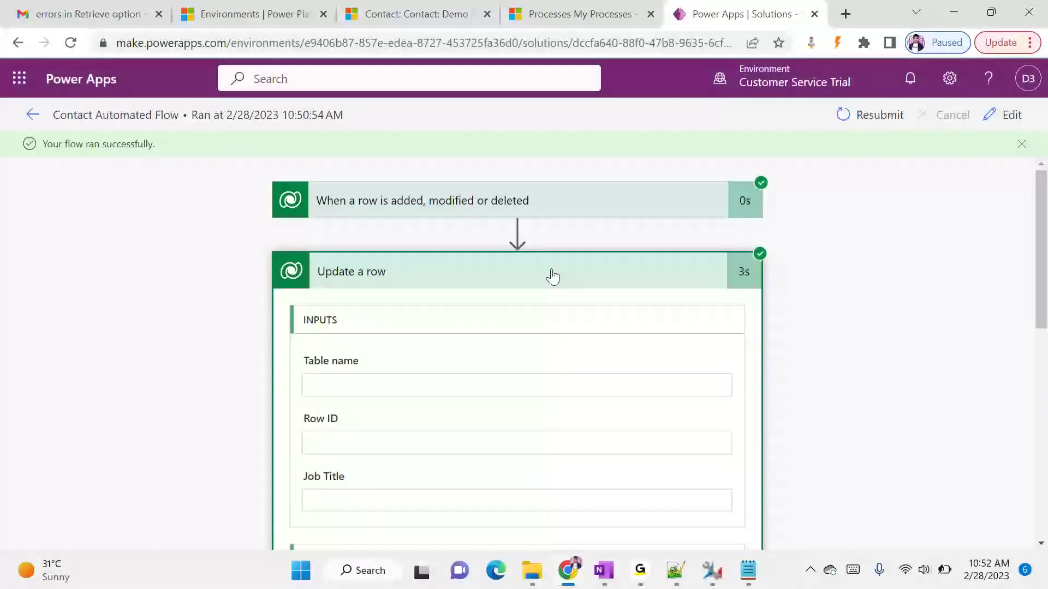
{"action": "scroll", "coordinate": [666, 292], "scroll_direction": "down", "scroll_amount": 3}
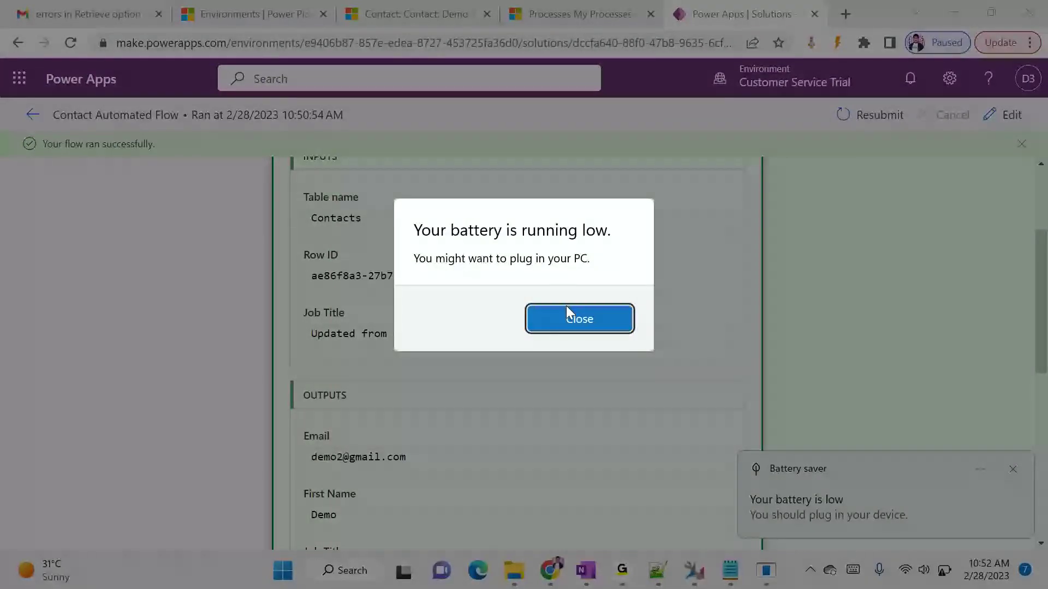
{"action": "left_click", "coordinate": [567, 318]}
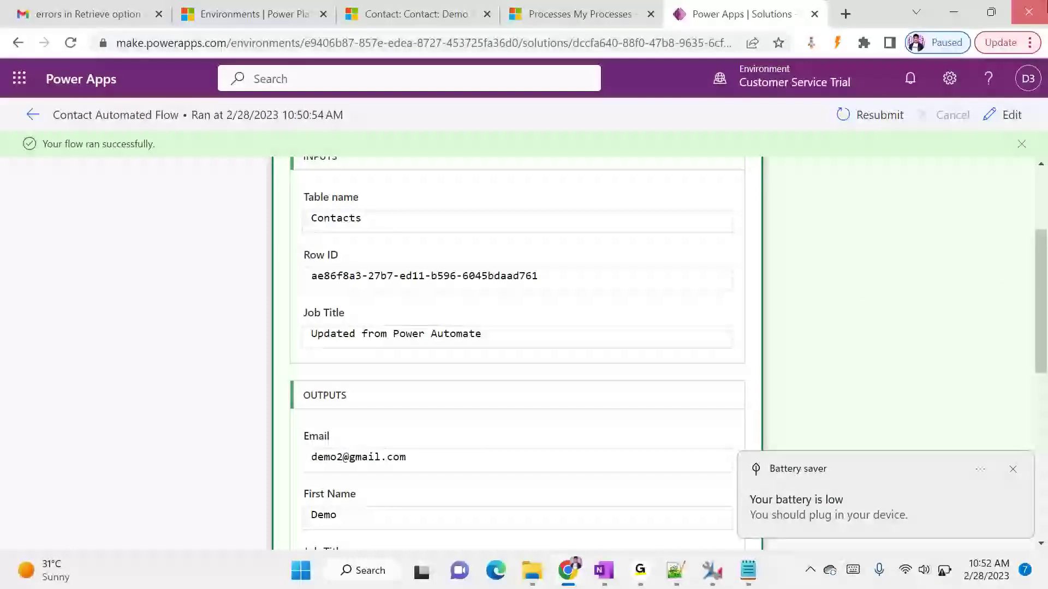
{"action": "left_click", "coordinate": [994, 7]}
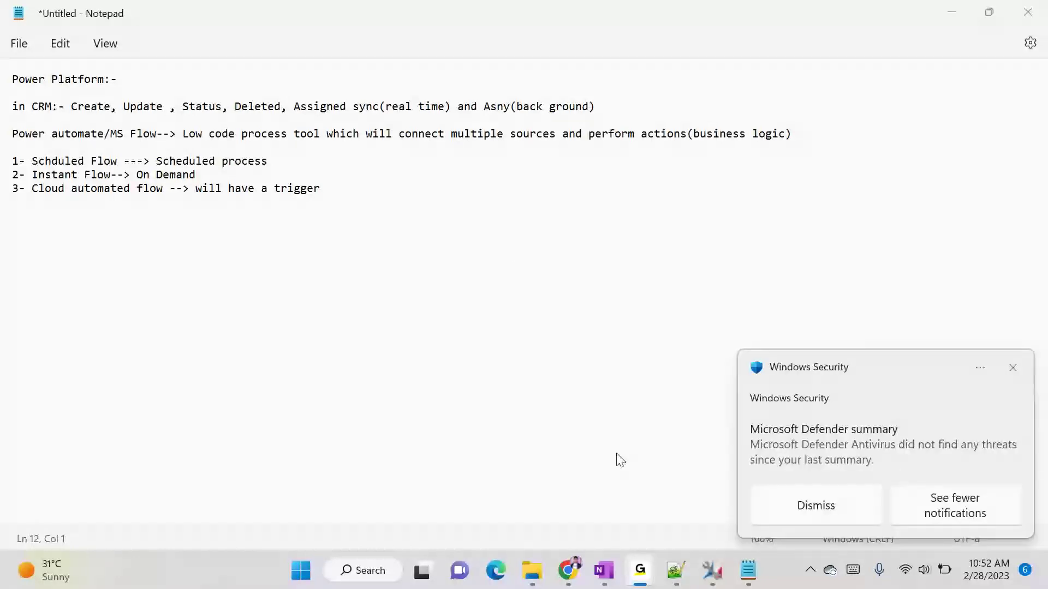
{"action": "left_click", "coordinate": [1014, 369]}
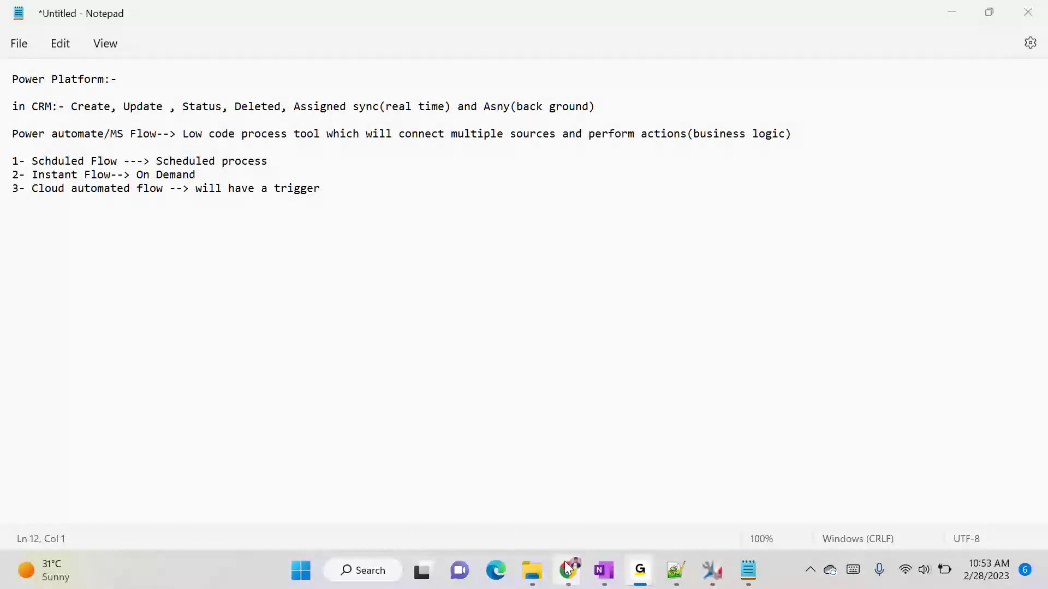
{"action": "mouse_move", "coordinate": [569, 570]}
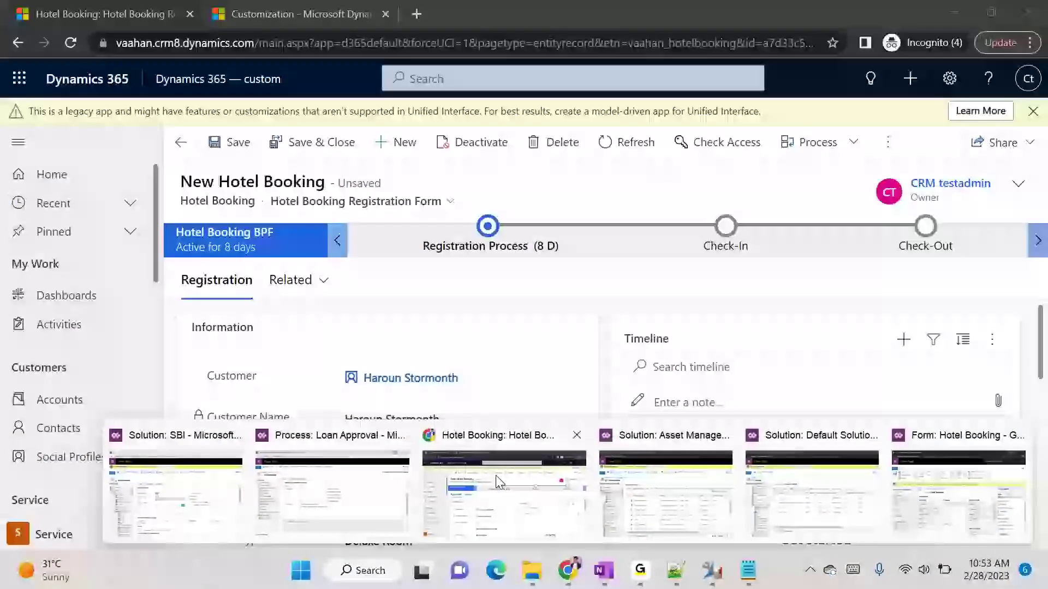
- Cycle through the Hotel Booking and SBI solution Chrome windows back to the main Power Apps window
{"action": "left_click", "coordinate": [500, 482]}
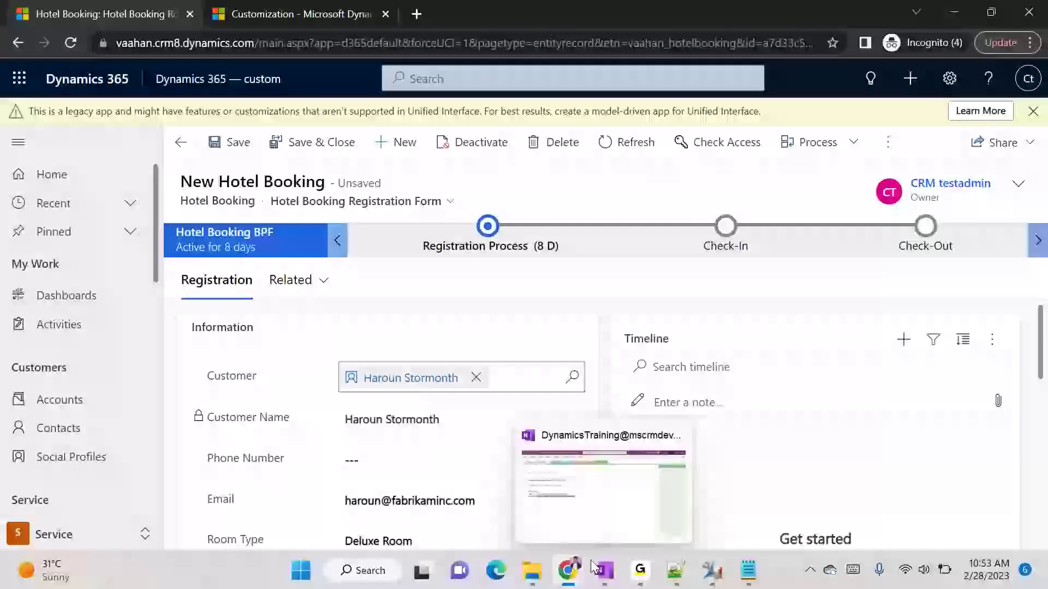
{"action": "left_click", "coordinate": [567, 570]}
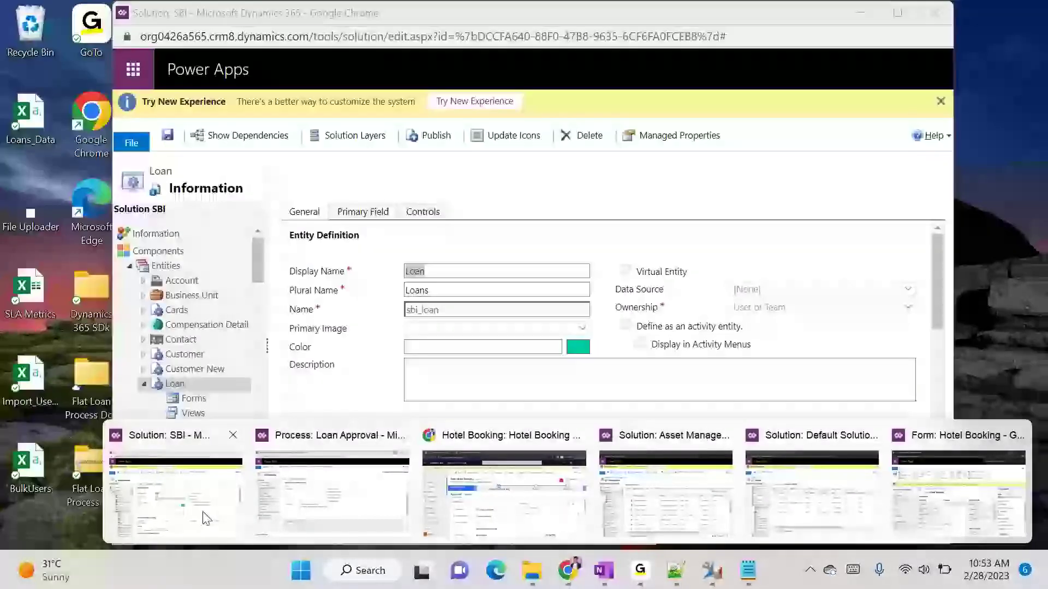
{"action": "left_click", "coordinate": [210, 521]}
{"action": "left_click", "coordinate": [224, 520]}
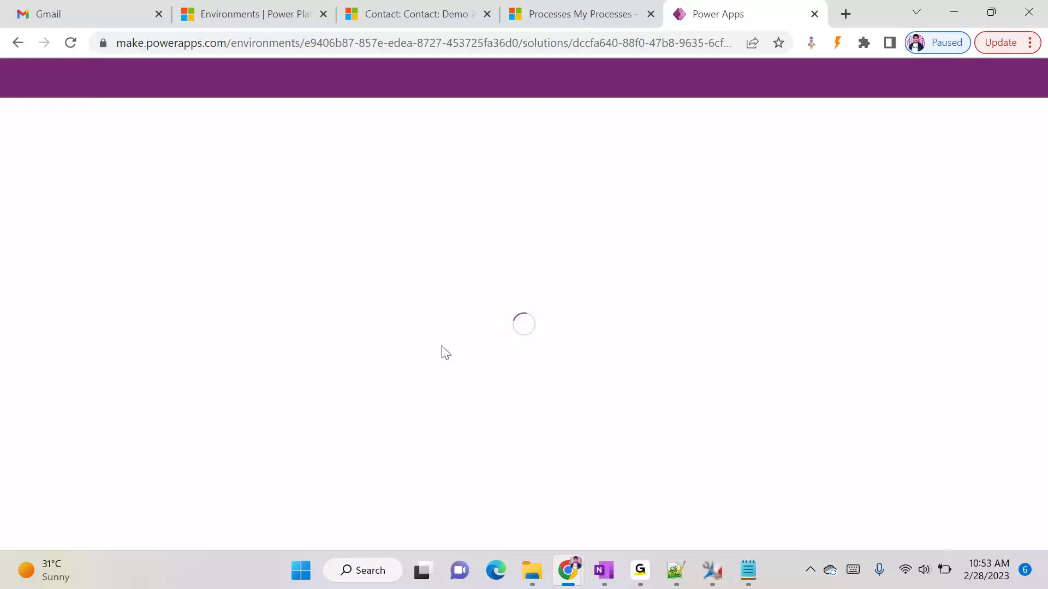
{"action": "mouse_move", "coordinate": [633, 556]}
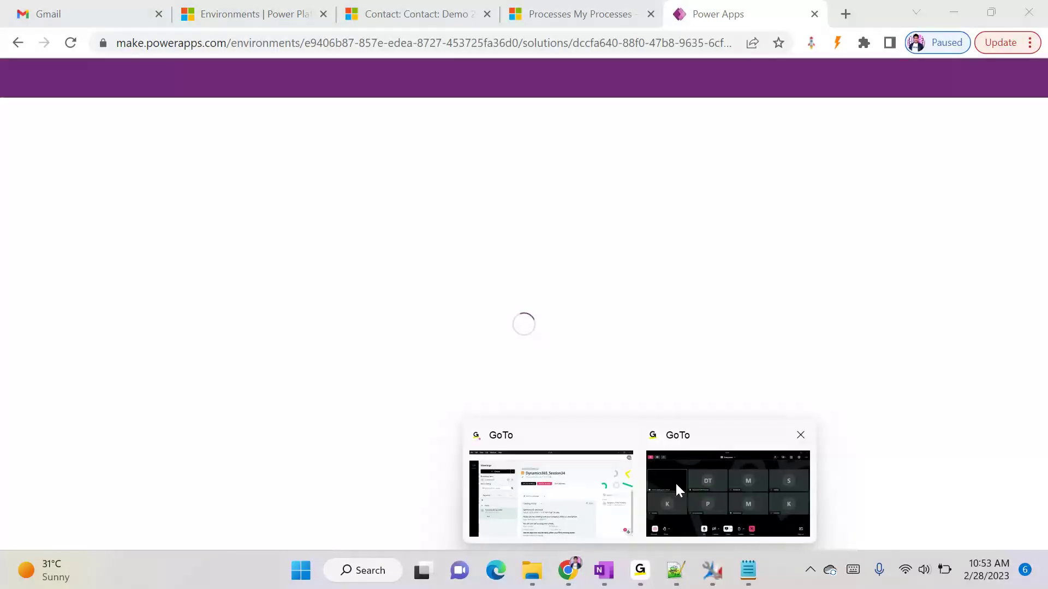